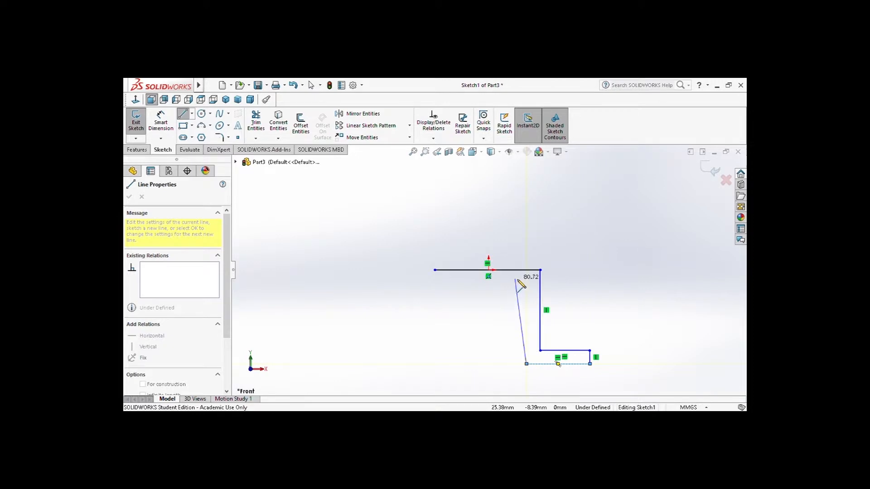
Close the hat-shaped profile with straight lines for the inner edges, a left flange about 53 mm long and the outer left leg
click(527, 281)
click(448, 281)
click(447, 364)
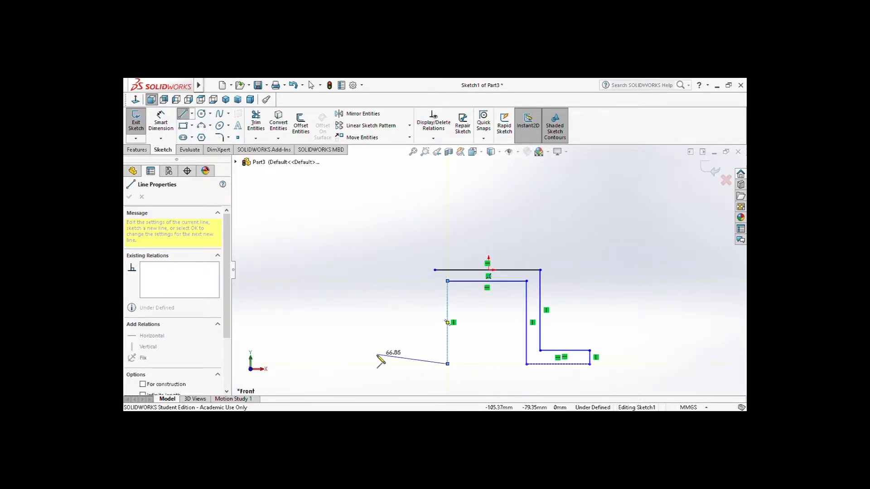
click(379, 363)
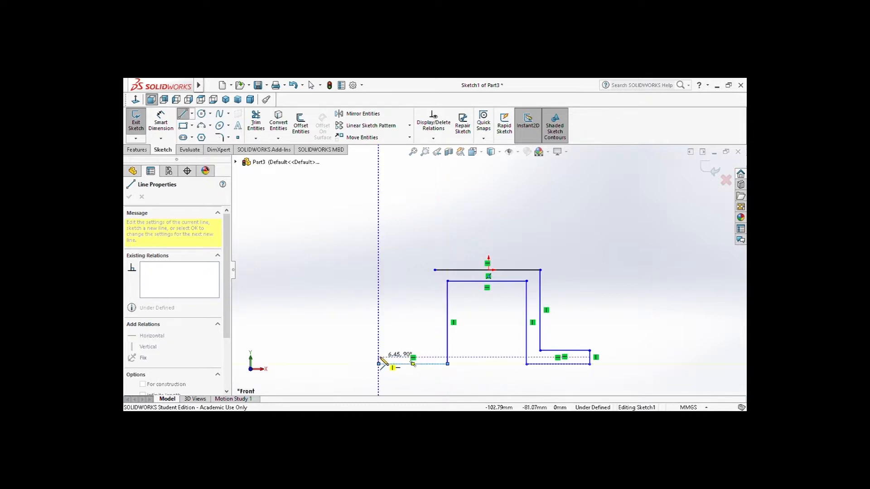
click(379, 354)
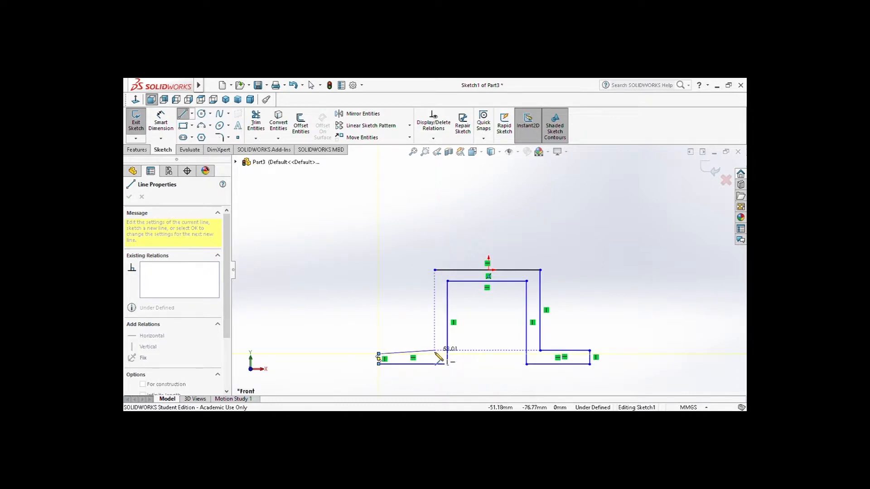
click(435, 354)
click(435, 270)
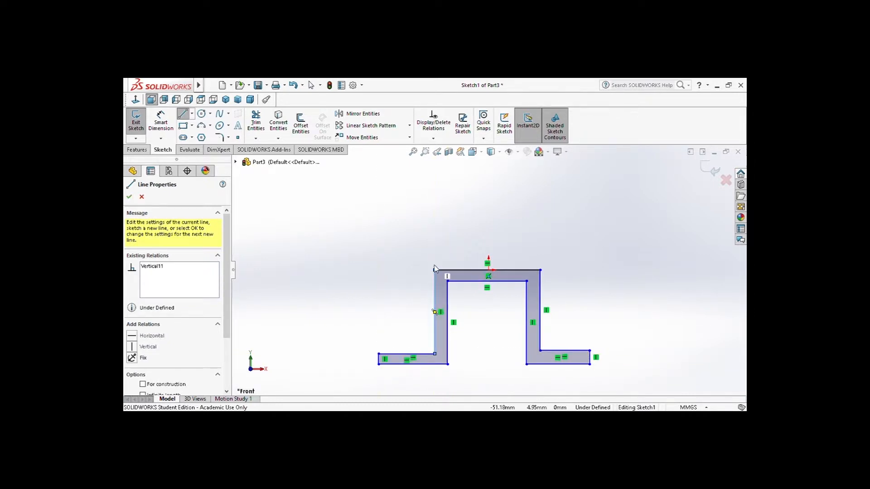
click(161, 122)
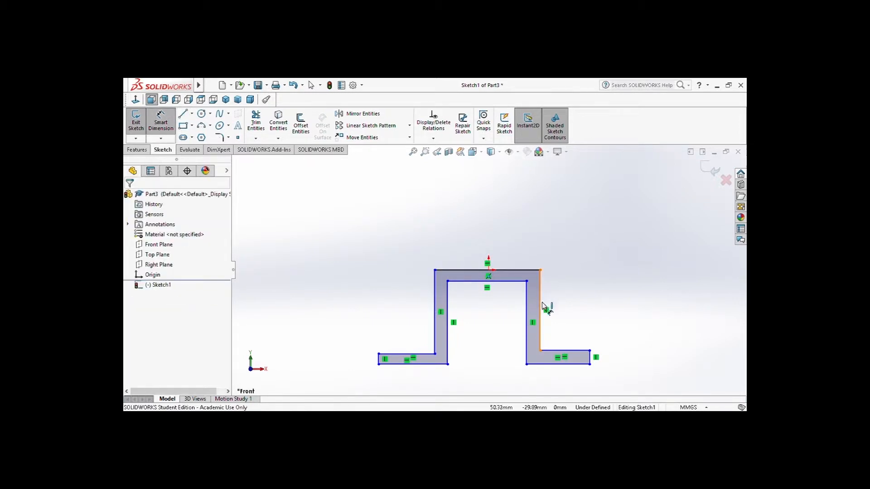
click(544, 308)
click(559, 309)
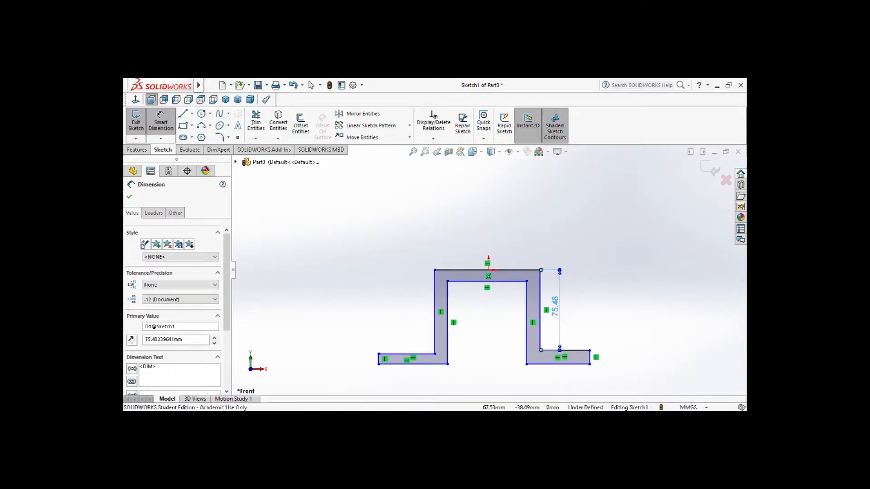
key(Delete)
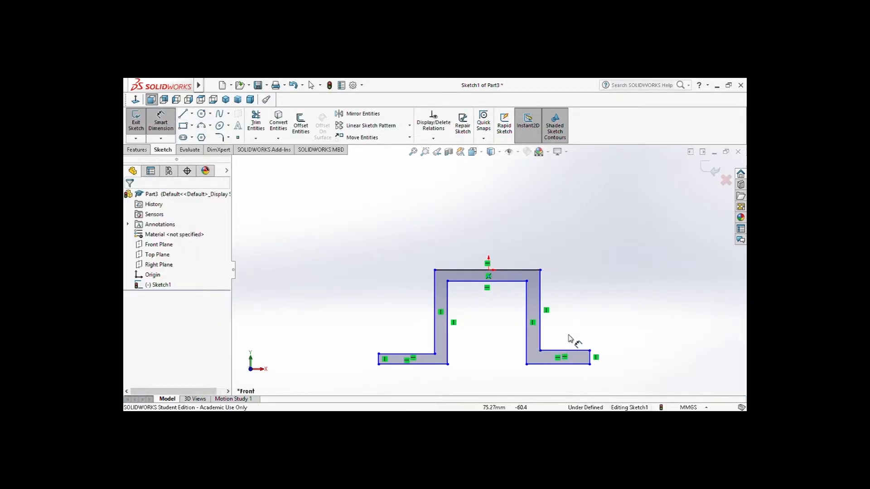
Dimension the right flange's thickness as 2 mm and the right leg's outer edge as 40 mm
click(578, 351)
click(581, 364)
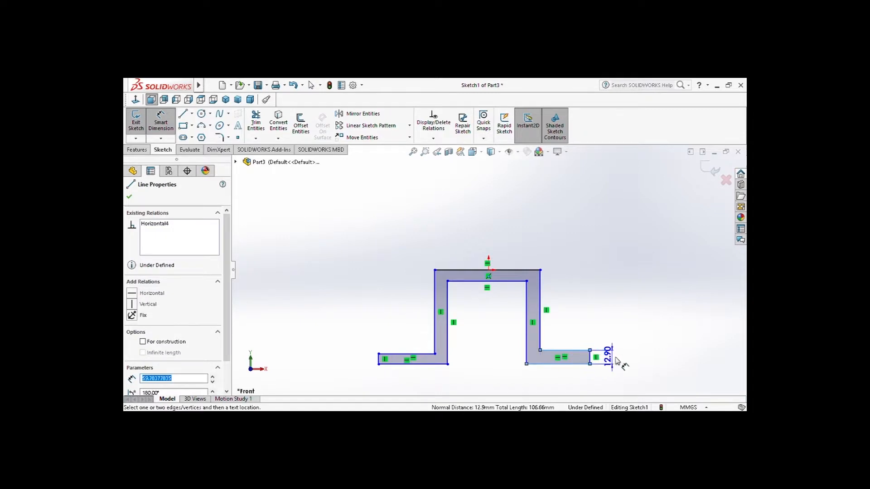
click(615, 360)
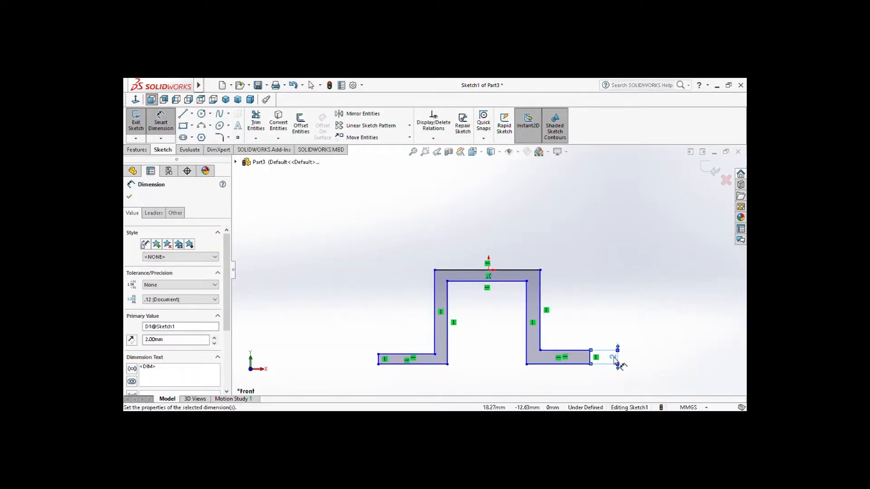
click(540, 299)
click(568, 303)
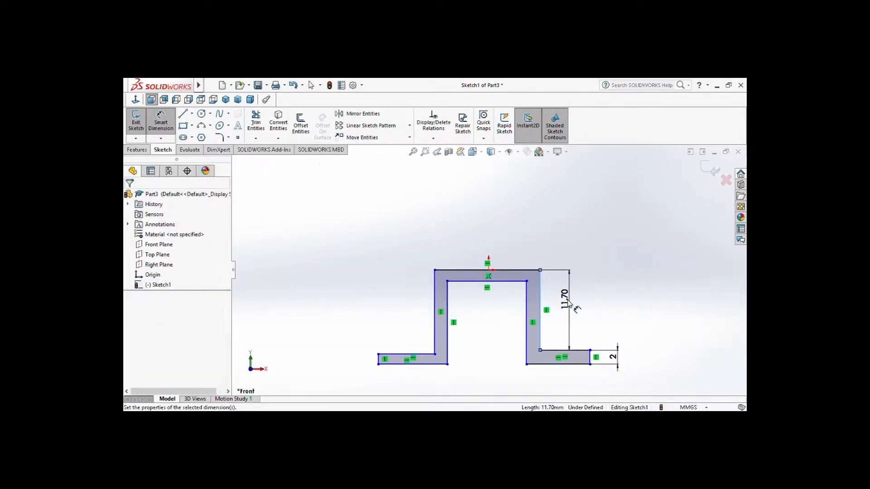
text(40)
key(Return)
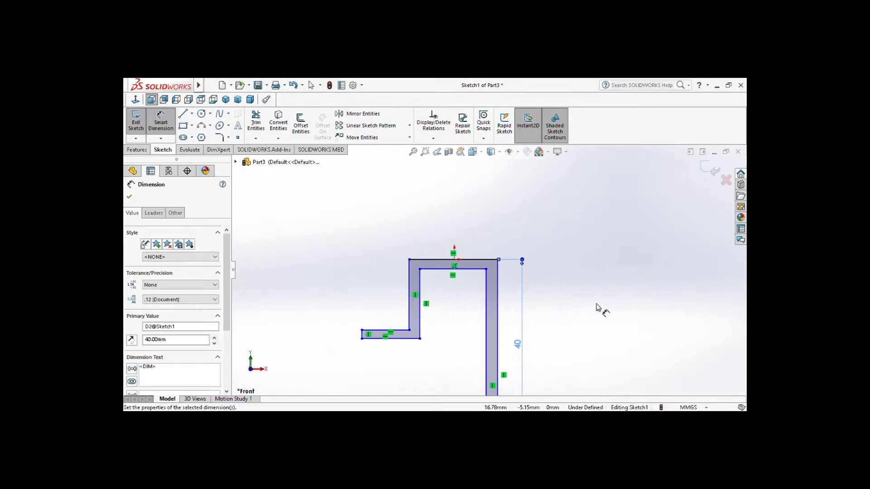
key(f)
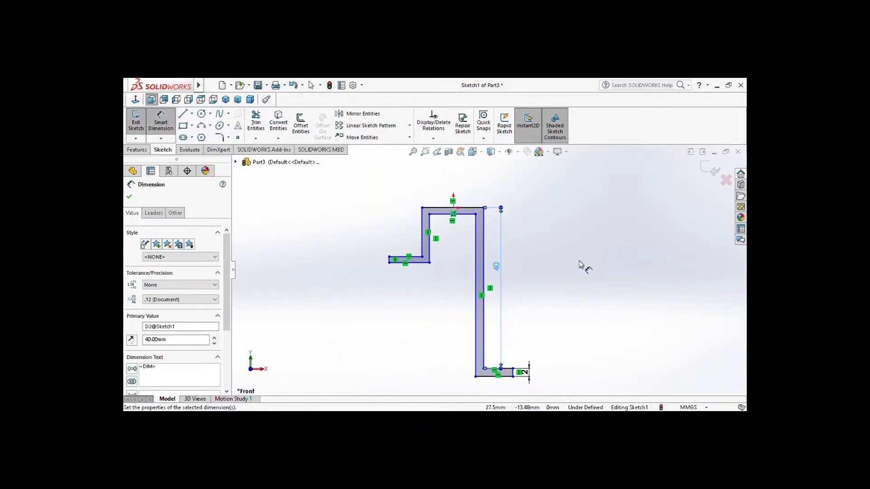
Dimension the upper edge of the right flange as 22 mm
click(507, 369)
click(511, 352)
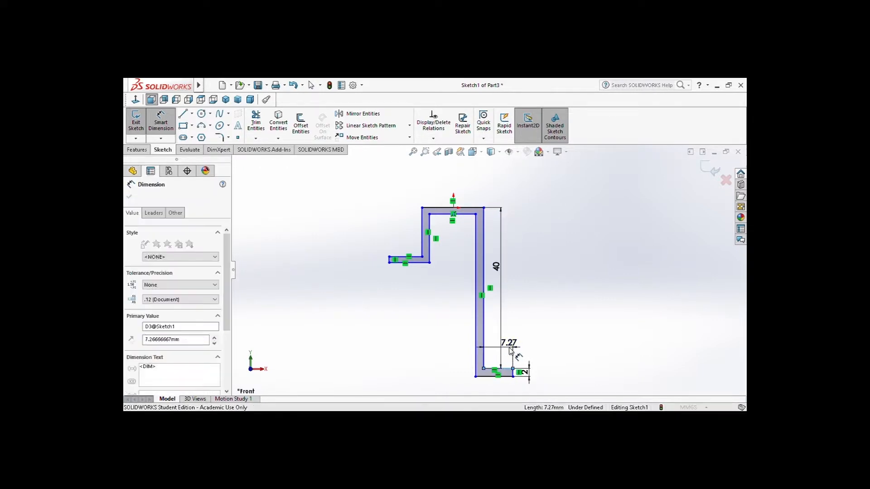
text(22)
key(Return)
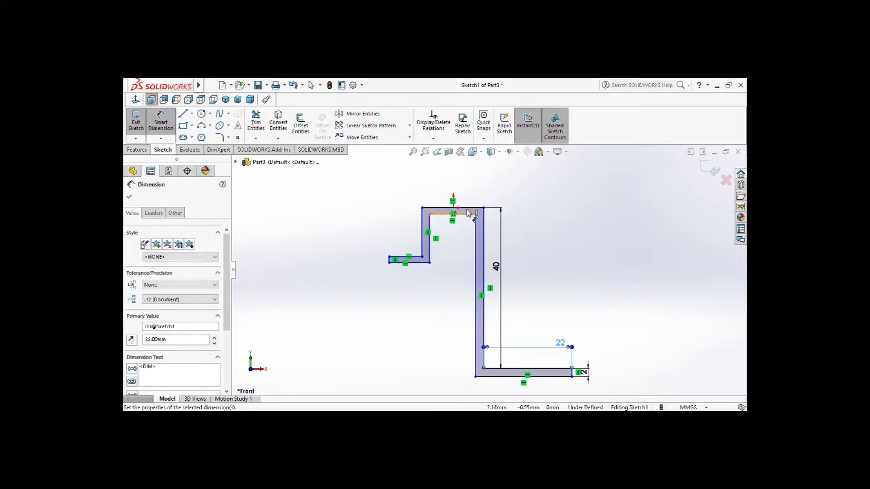
Dimension the profile's outer top edge as 95 mm and the inner top edge as 91 mm
click(465, 210)
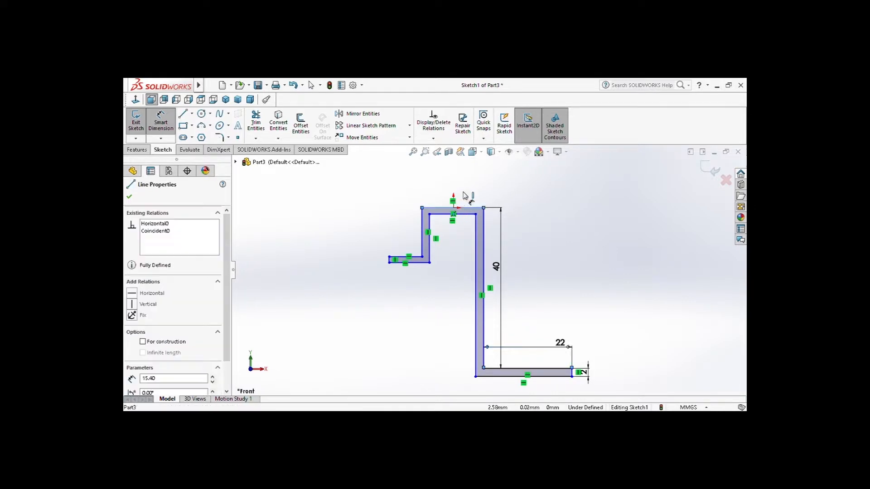
click(463, 193)
text(95)
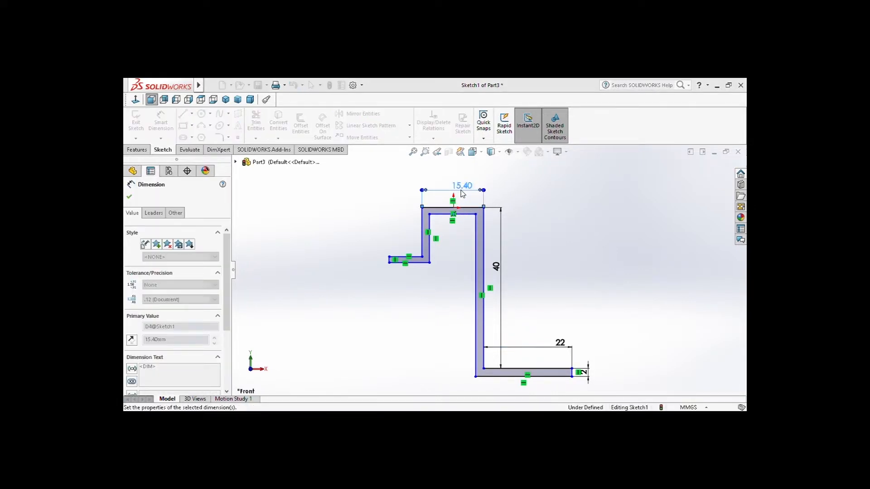
key(Return)
key(f)
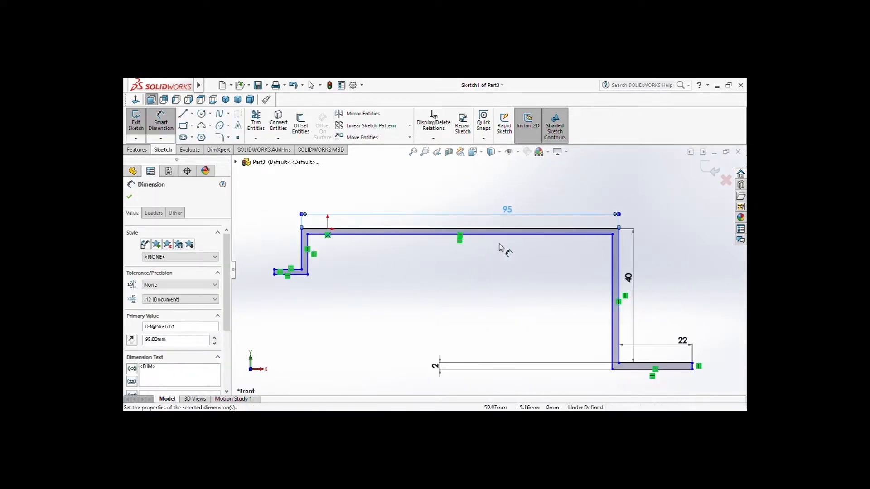
click(509, 236)
click(501, 247)
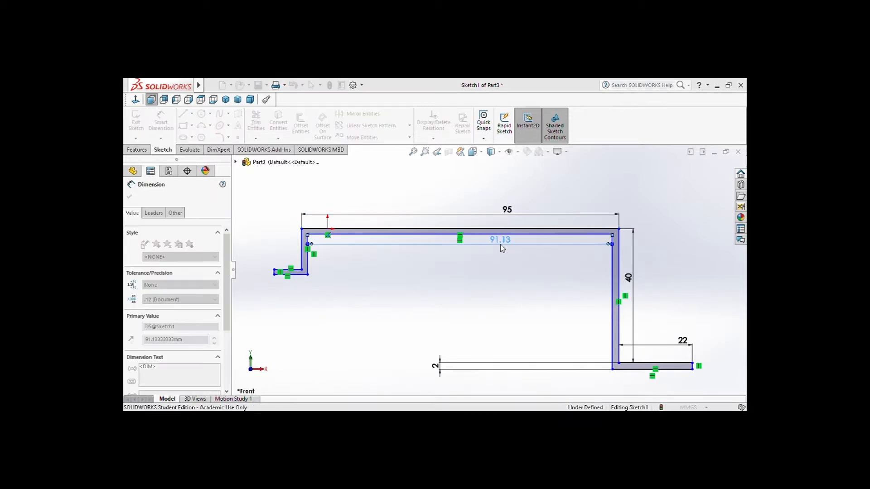
text(91)
key(Return)
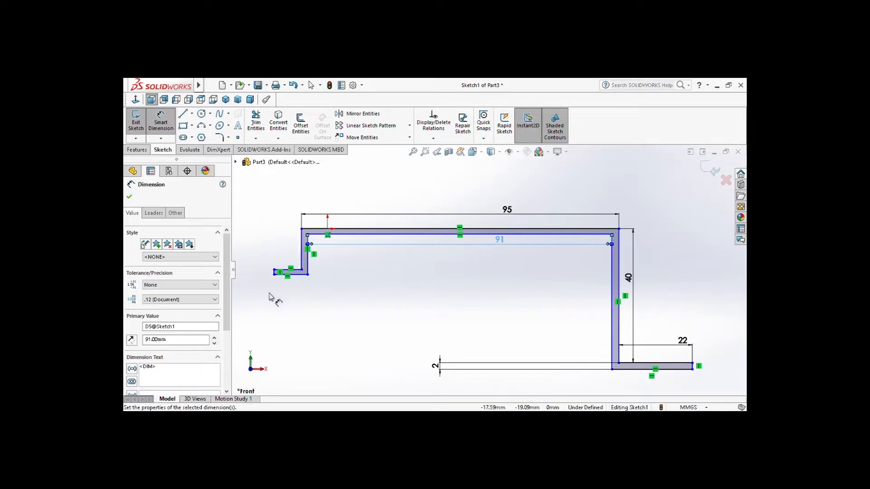
Dimension the left flange's end edge as 2 mm and the left leg's outer edge as 40 mm
scroll(304, 299, down, 2)
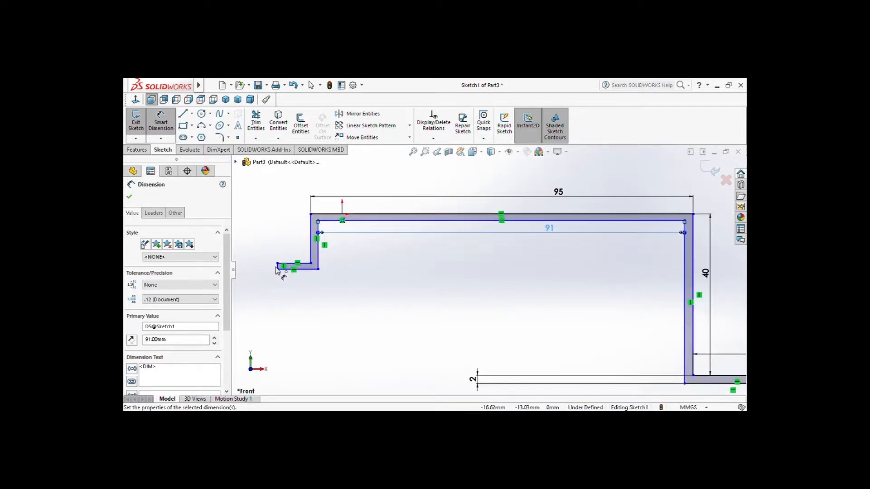
scroll(278, 271, down, 2)
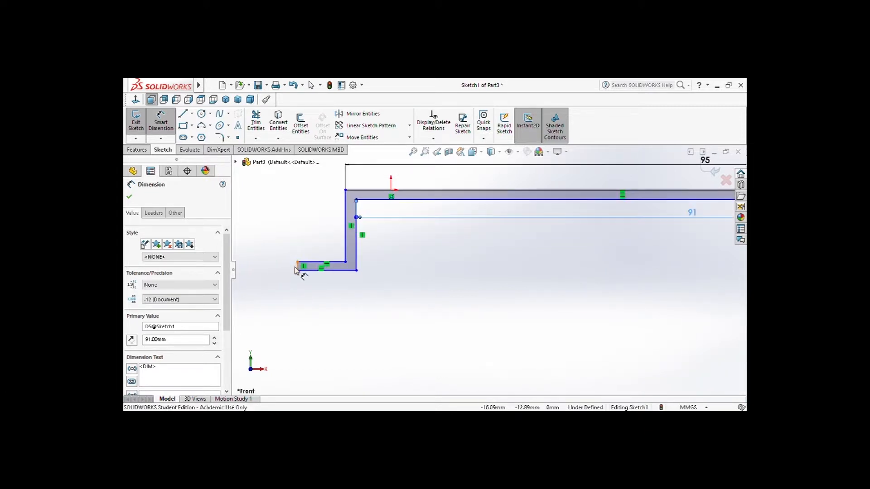
click(298, 269)
click(278, 271)
text(2)
key(Return)
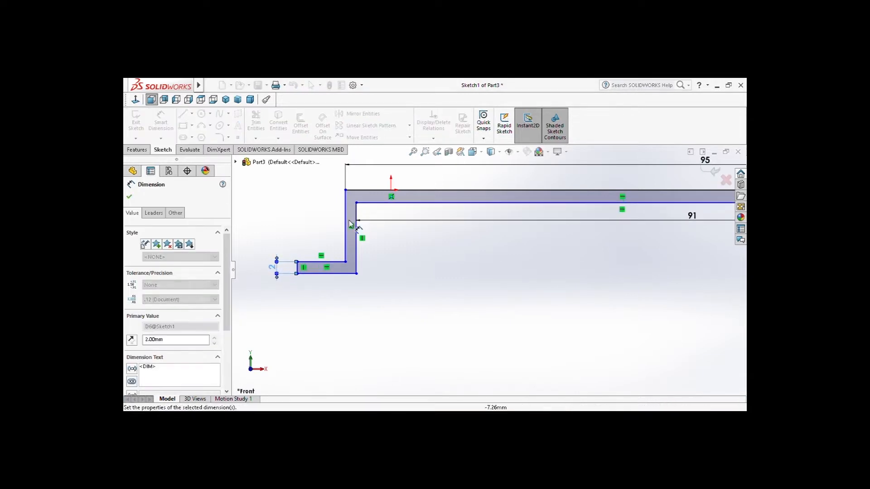
click(346, 229)
click(310, 220)
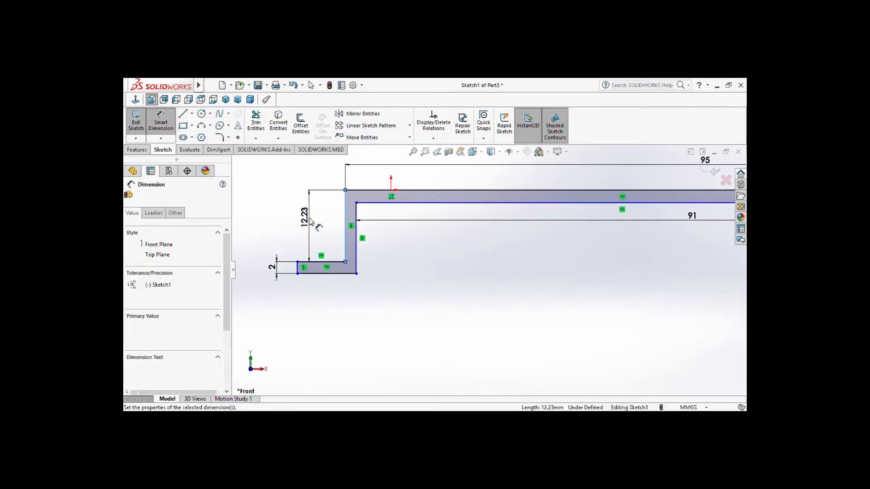
text(40)
key(Return)
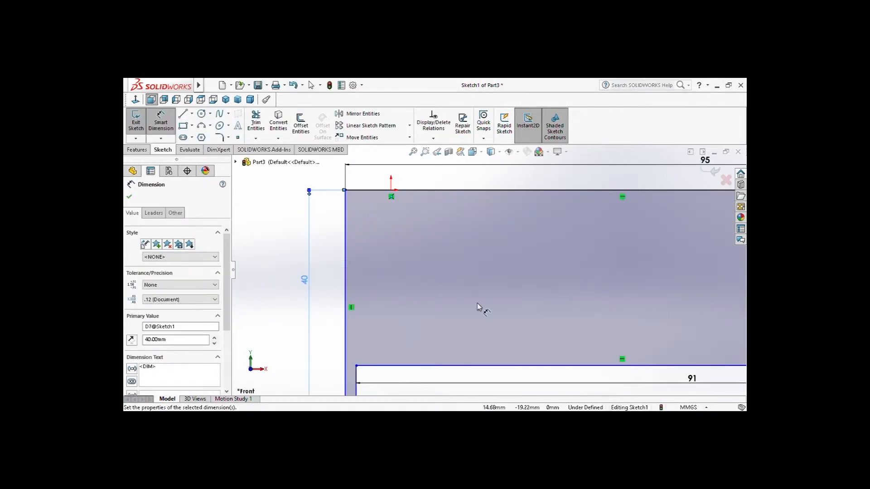
Set the distance between the outer and inner top edges to 2 mm
scroll(479, 300, up, 3)
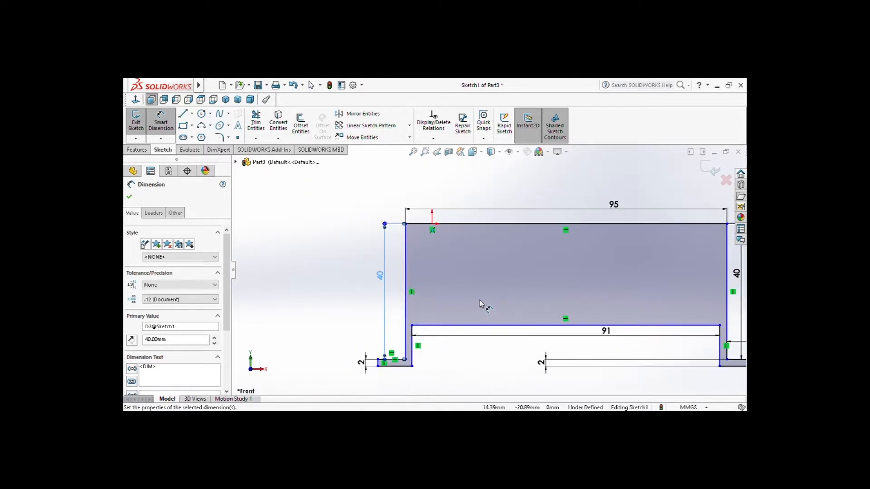
click(513, 224)
click(476, 325)
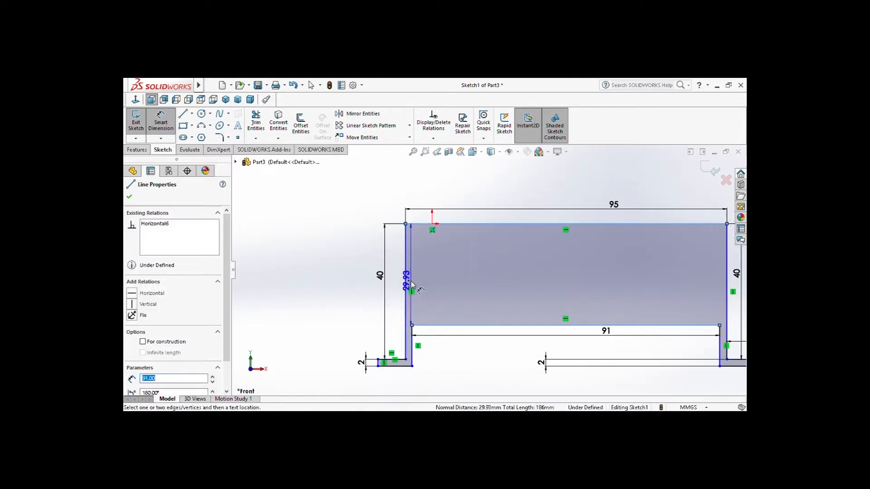
click(400, 289)
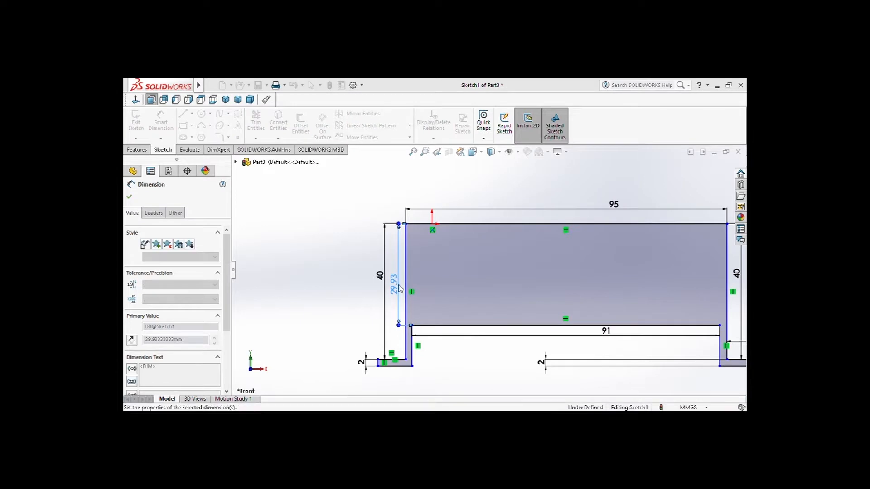
text(2)
key(Return)
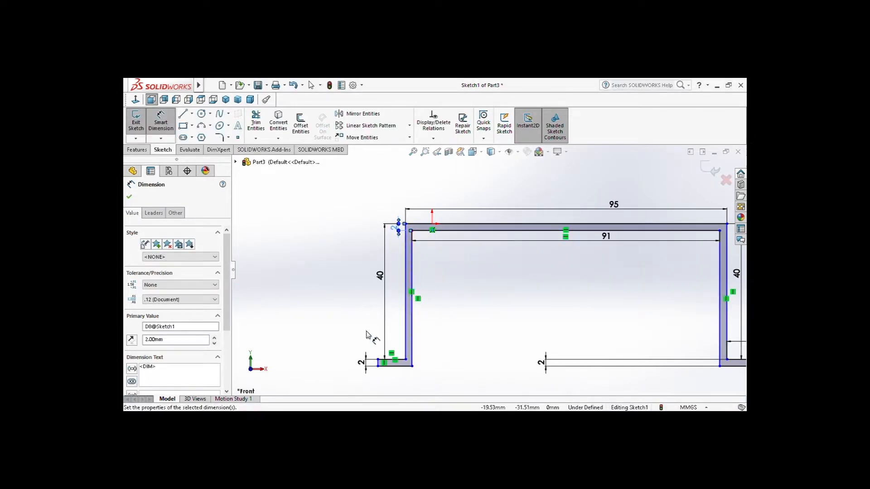
Dimension the left flange's upper edge as 22 mm and its lower edge as 24 mm, and finish dimensioning
click(383, 364)
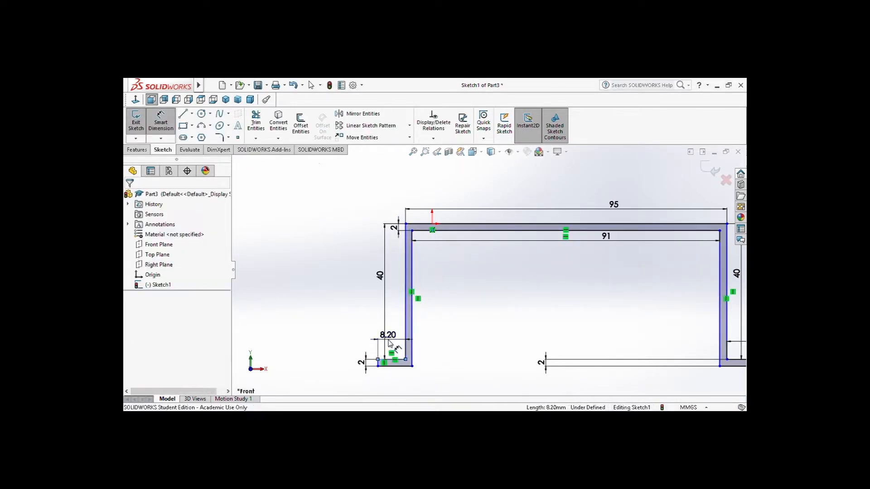
click(389, 343)
text(22)
key(Return)
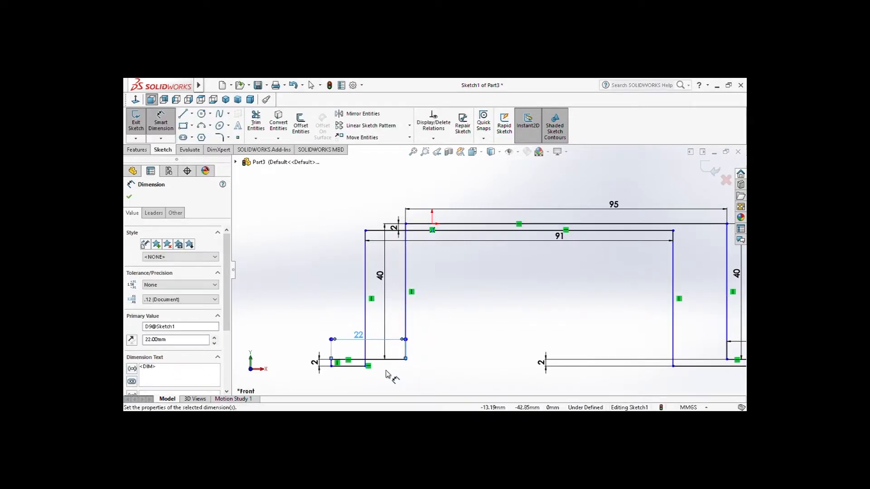
click(351, 367)
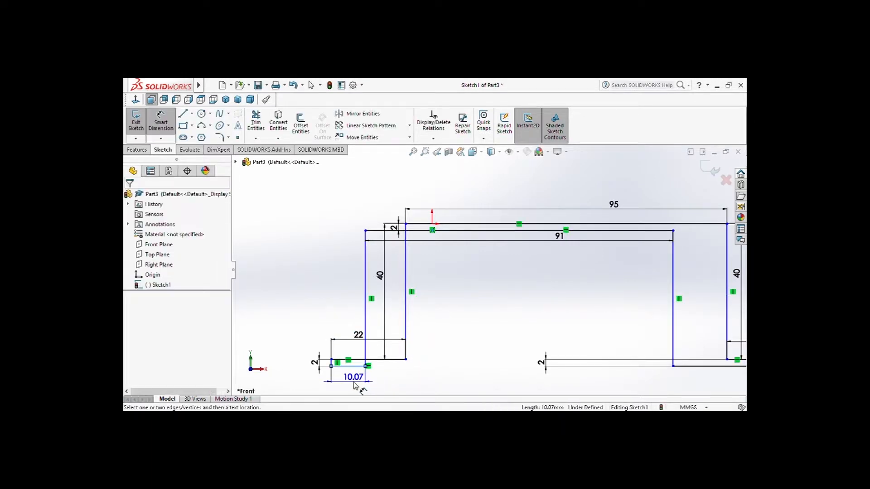
click(354, 384)
text(24)
key(Return)
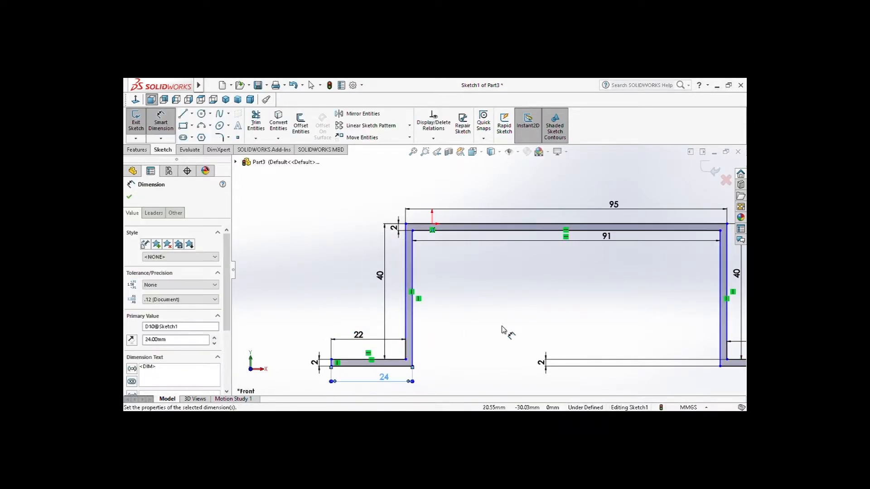
key(f)
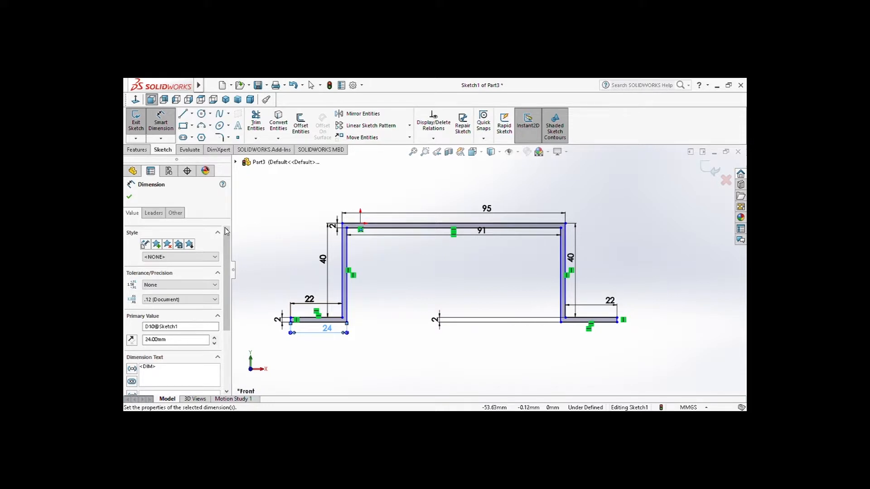
click(138, 150)
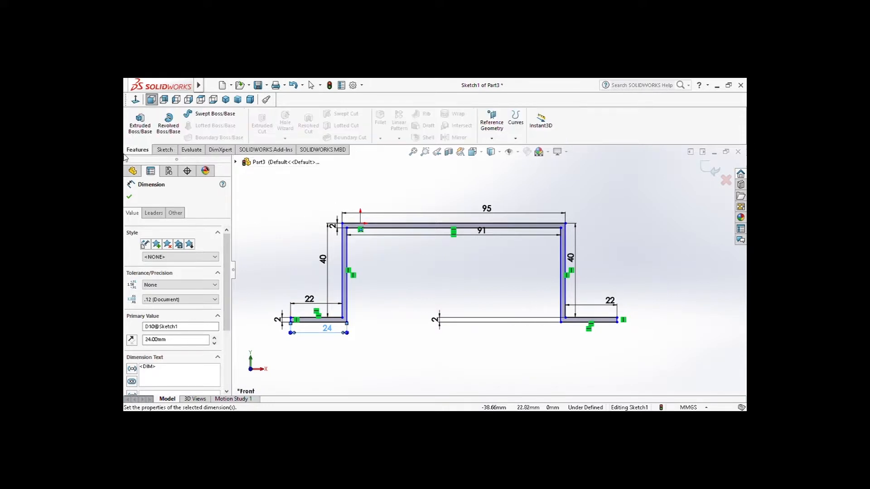
click(129, 197)
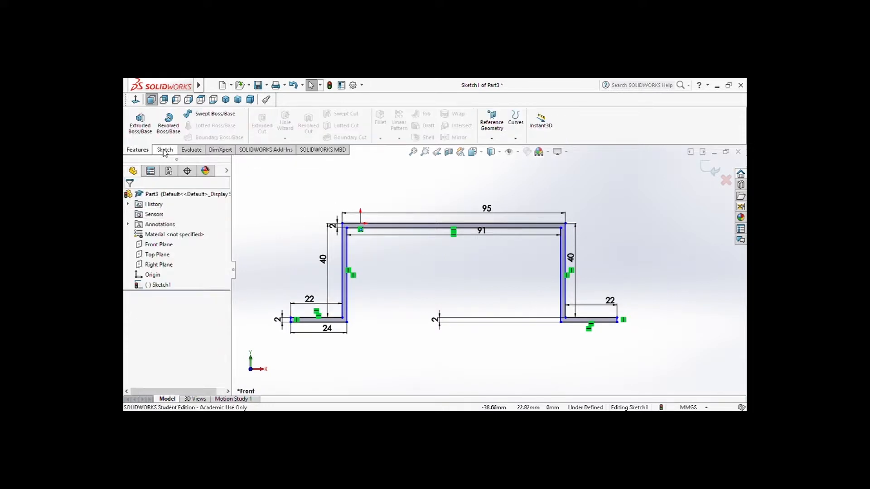
Extrude the hat-shaped bracket profile to a blind depth of 32 mm
click(140, 124)
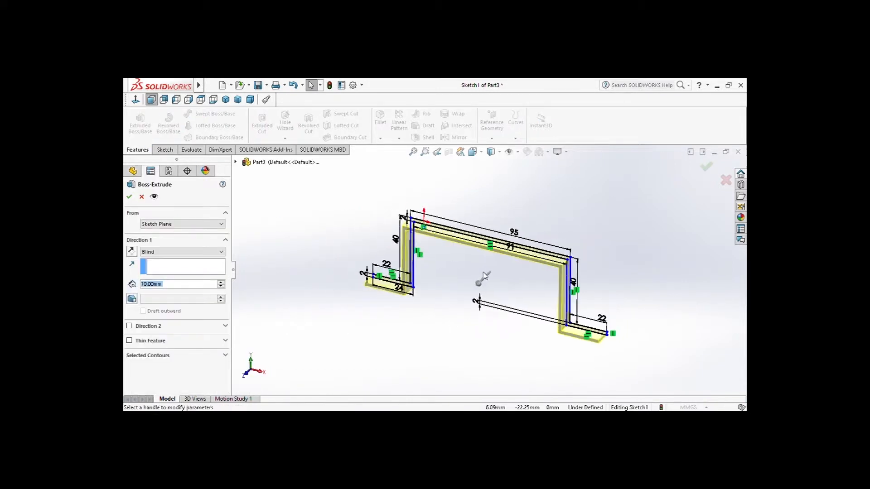
text(32)
click(181, 243)
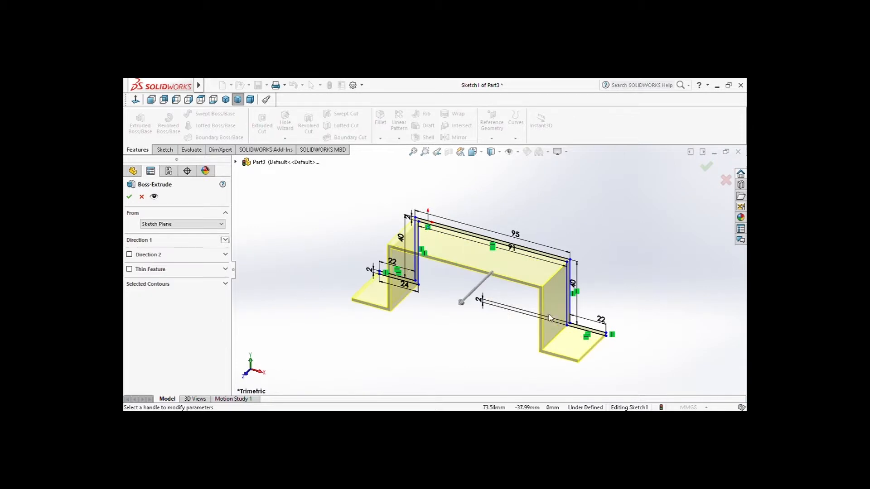
click(130, 197)
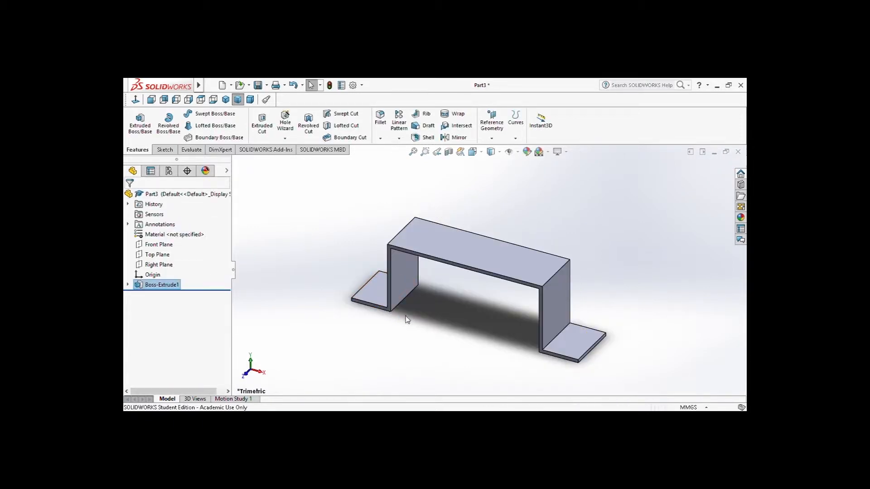
Start a sketch on the bracket's front face and draw a short horizontal line on the outer top edge, about 15 mm from its left corner
click(151, 99)
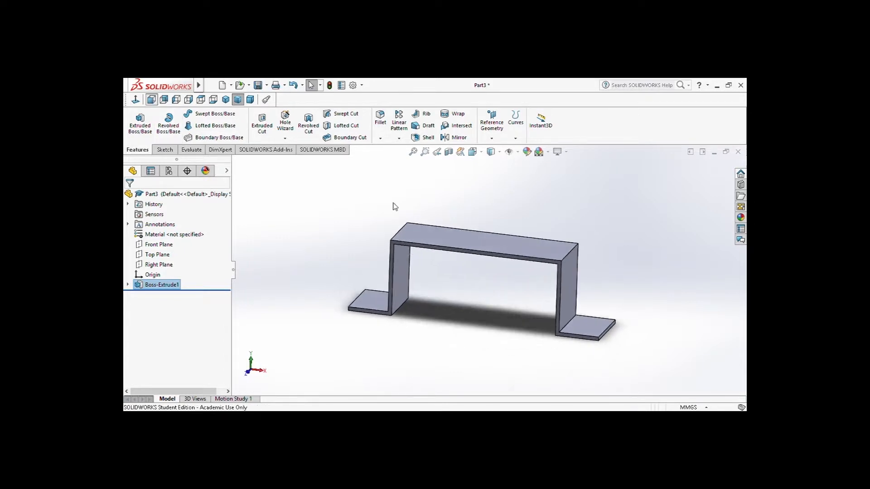
scroll(491, 259, down, 1)
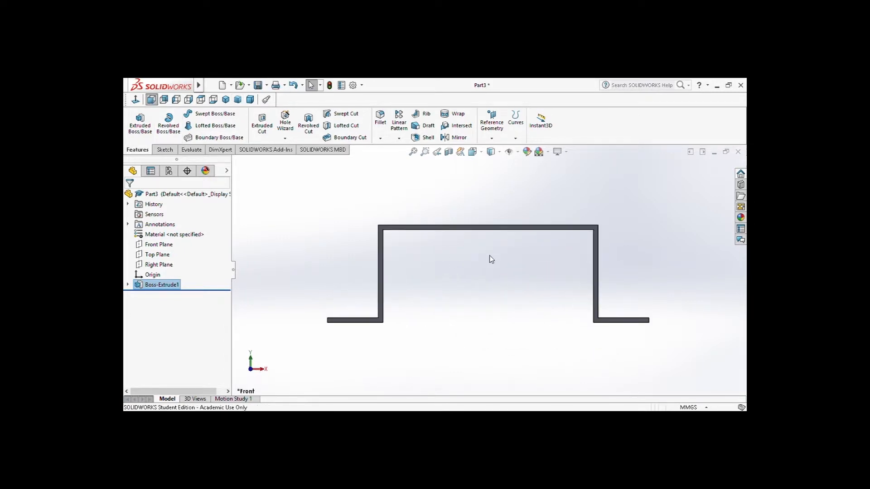
click(412, 228)
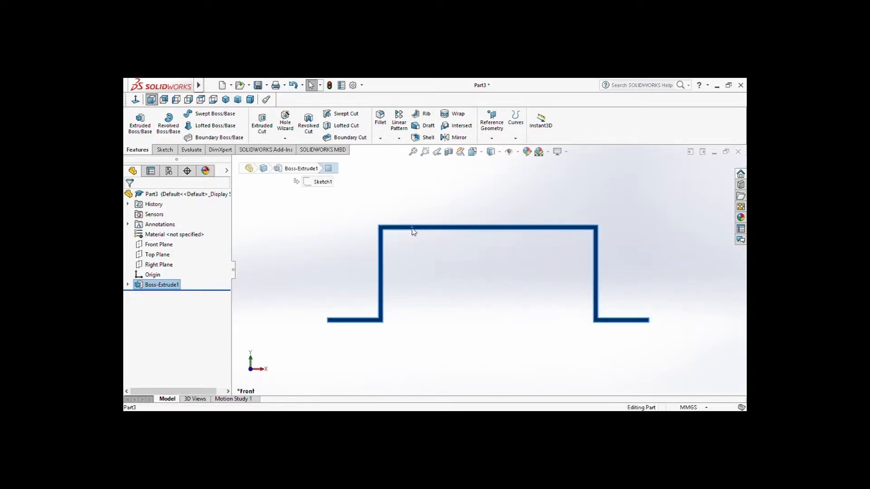
click(453, 207)
key(l)
scroll(427, 272, down, 2)
ctrl+middle_drag(430, 258, 415, 327)
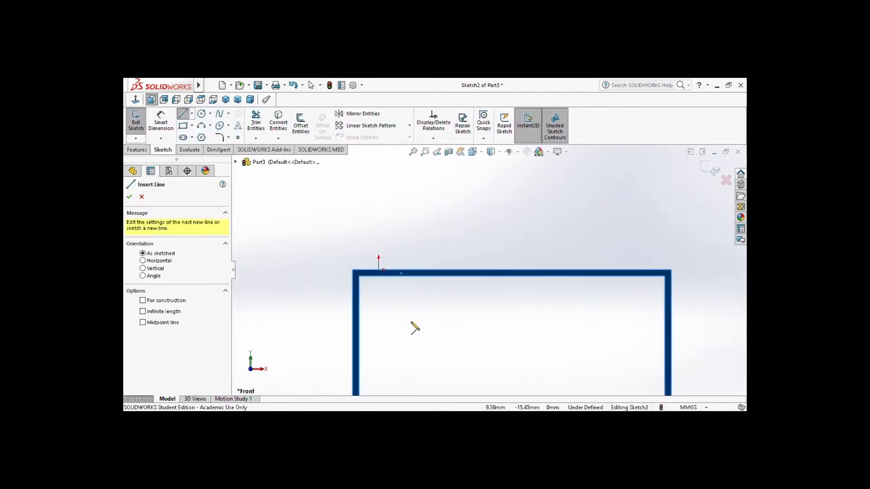
click(403, 271)
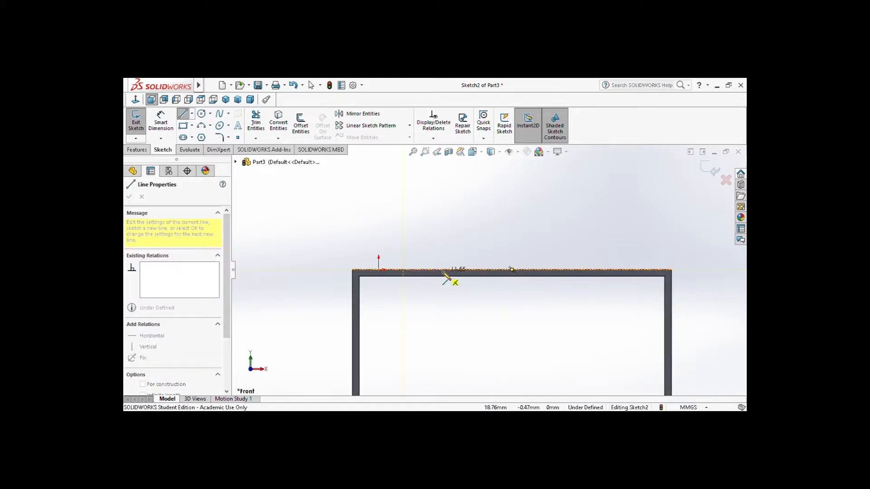
click(435, 271)
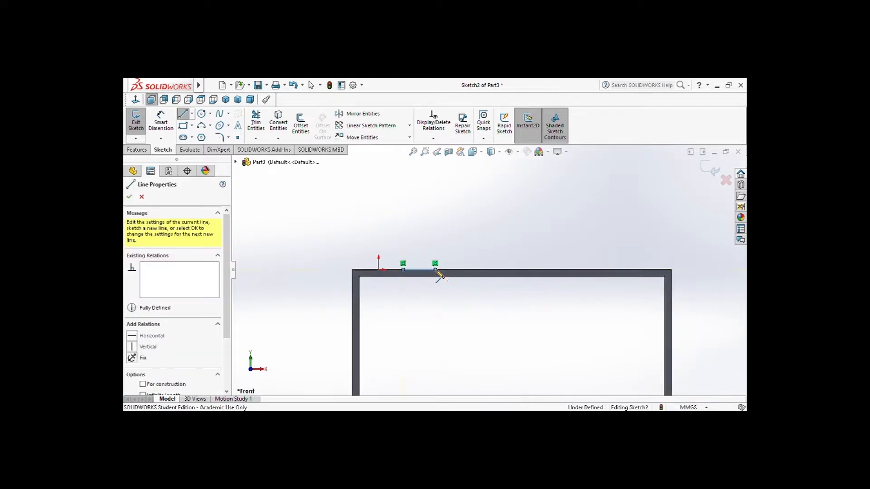
key(Escape)
Dimension the distance from the bracket's top-left corner to the line's left endpoint as 19 mm
click(160, 122)
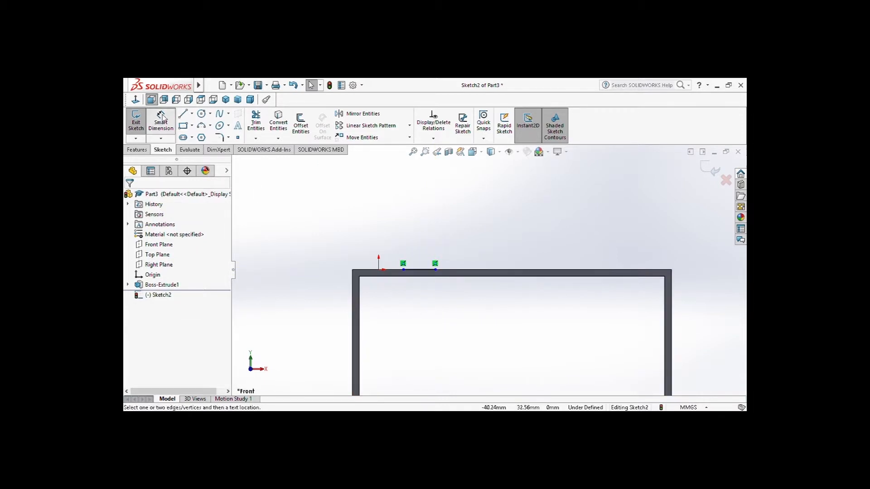
click(403, 271)
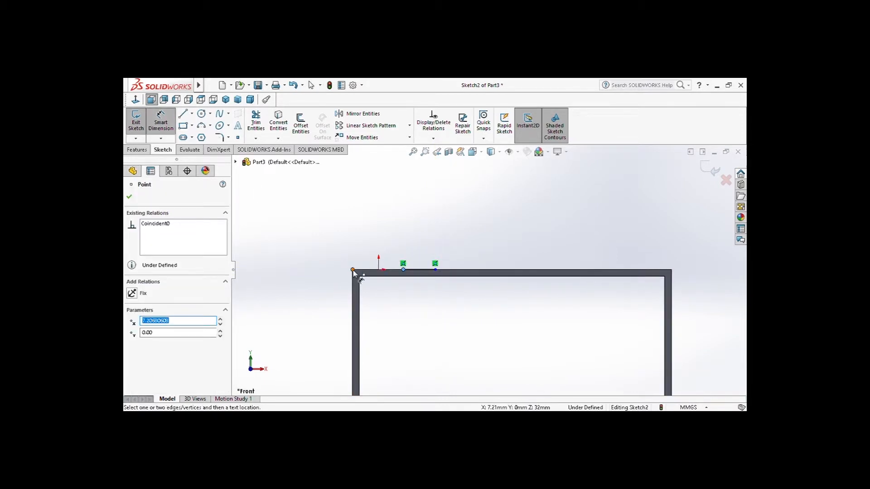
click(353, 271)
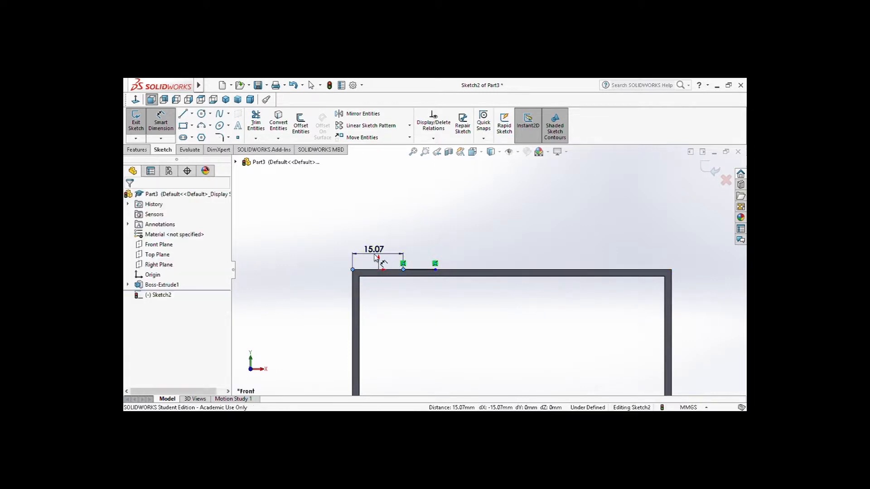
click(375, 257)
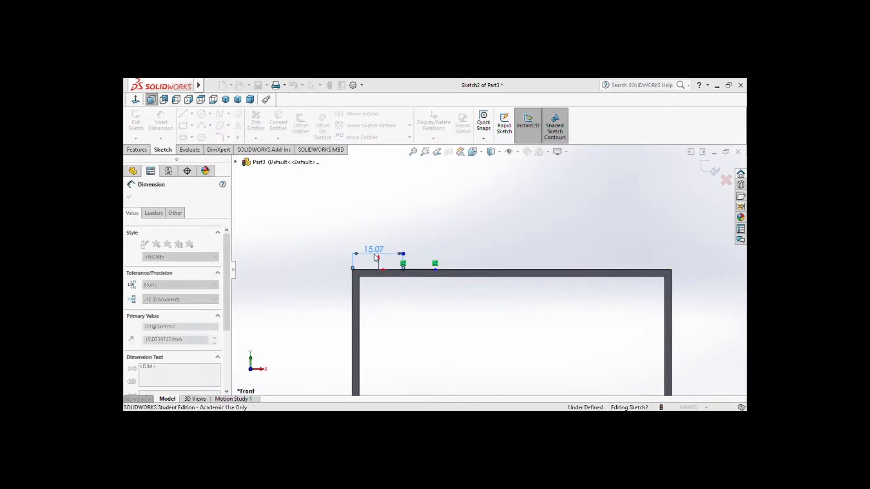
text(19)
key(Return)
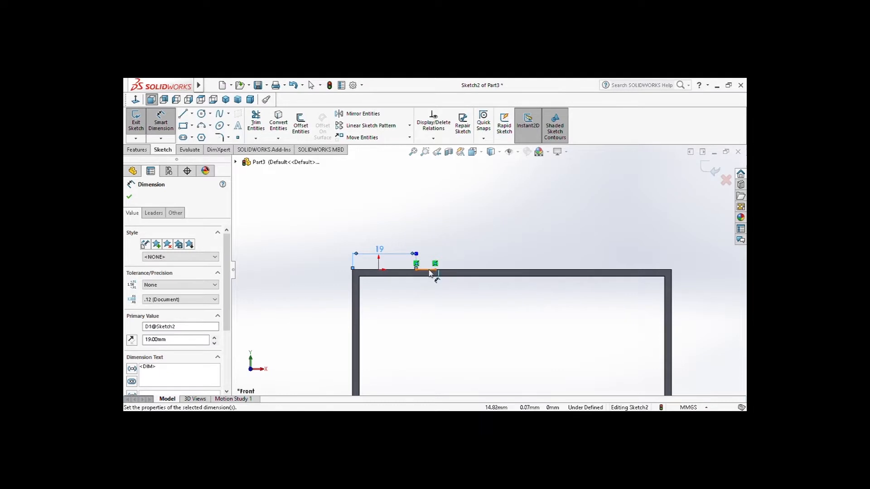
Dimension the length of the short line on the top edge as 8 mm
click(428, 269)
click(429, 260)
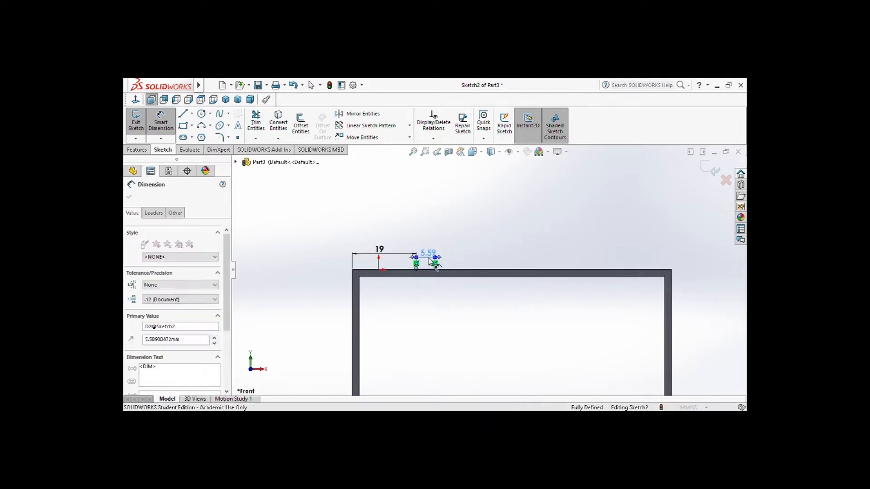
text(8)
key(Return)
Draw lines down to and along the inner top edge to close a rectangle through the web's thickness beneath the 8 mm line
click(183, 113)
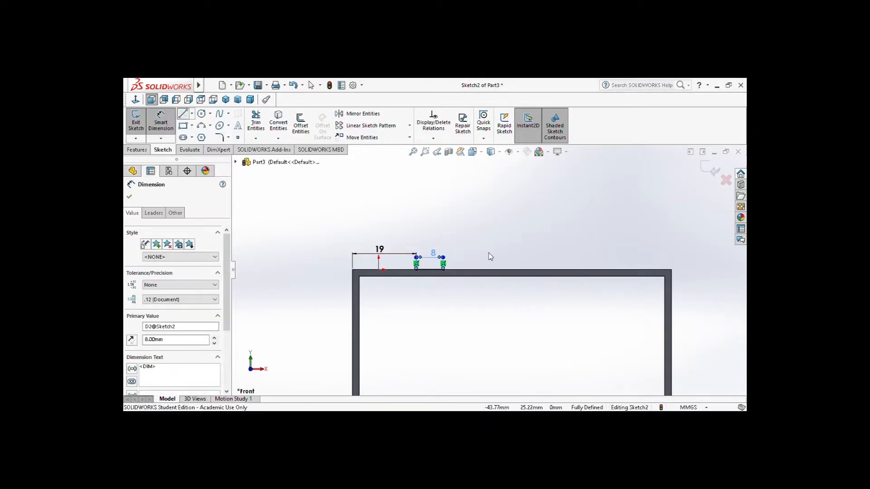
scroll(511, 264, down, 2)
click(512, 272)
click(374, 272)
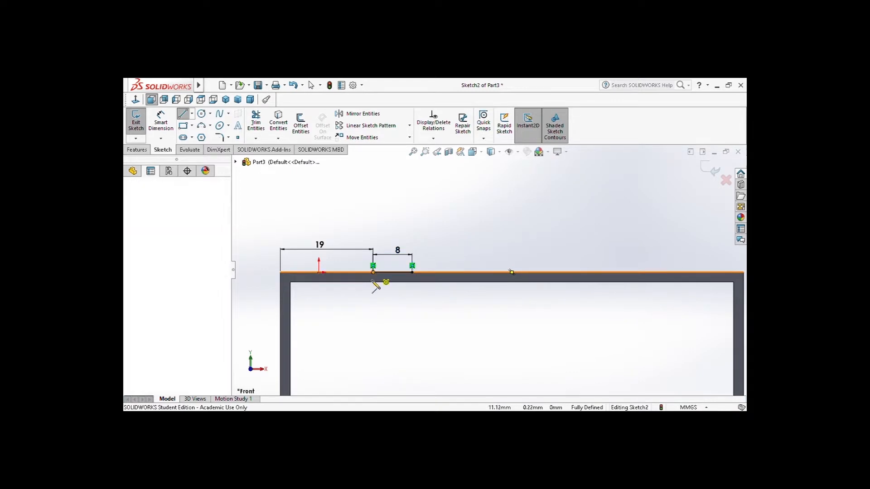
click(373, 282)
click(412, 281)
double_click(412, 272)
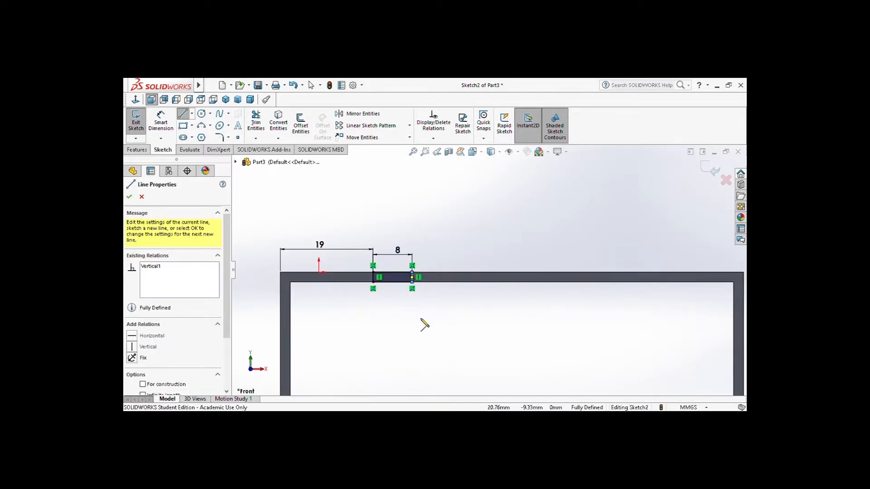
click(129, 194)
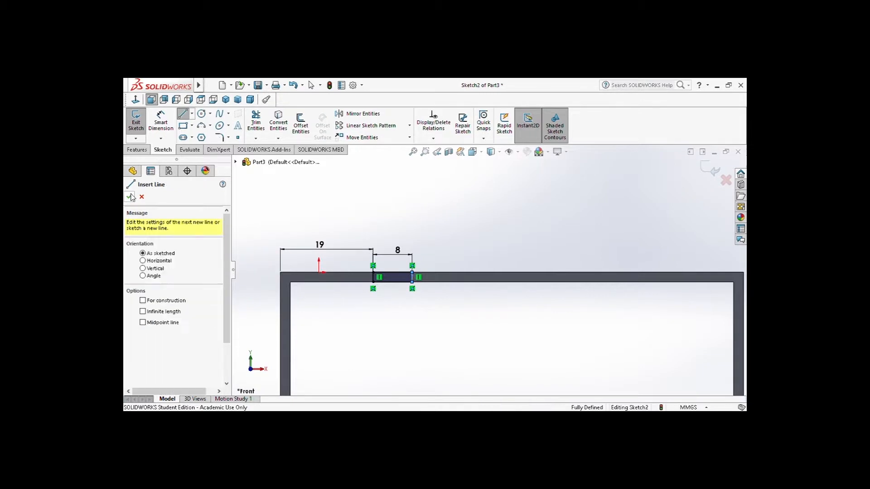
key(Escape)
Extrude the small rectangle 12 mm outward from the front face as a tab merged with the bracket
click(137, 150)
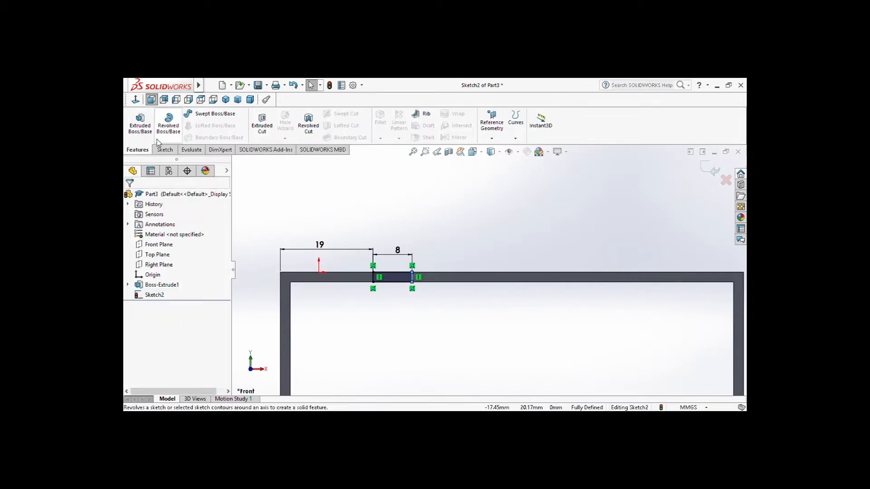
click(135, 129)
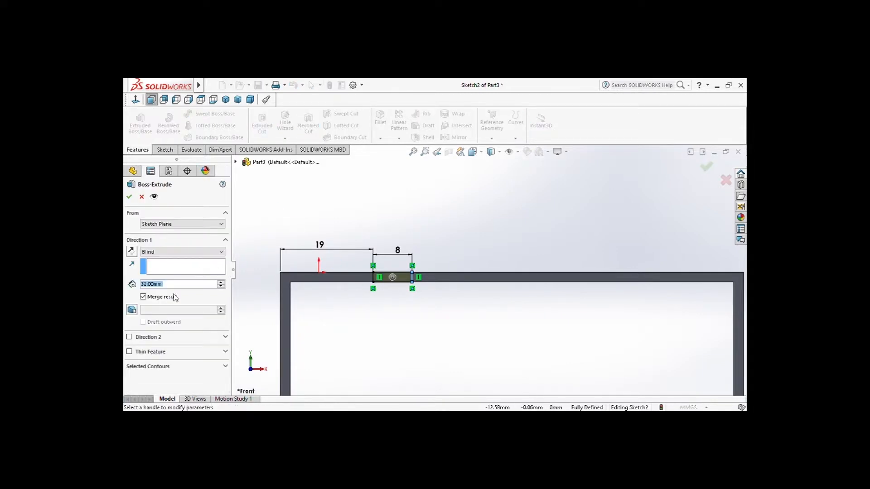
text(12)
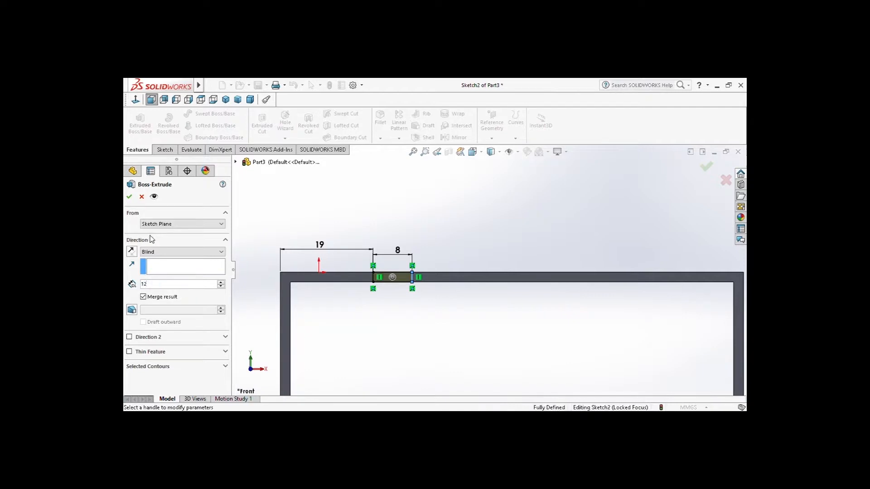
middle_drag(576, 325, 569, 356)
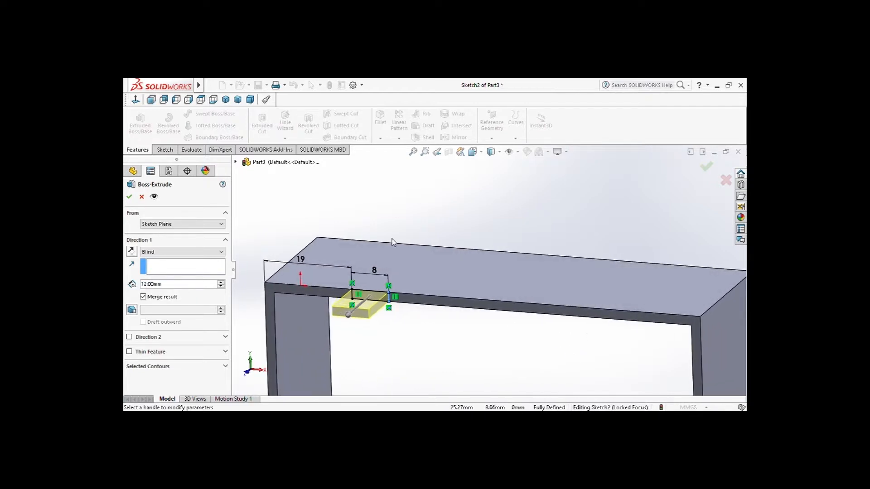
click(129, 197)
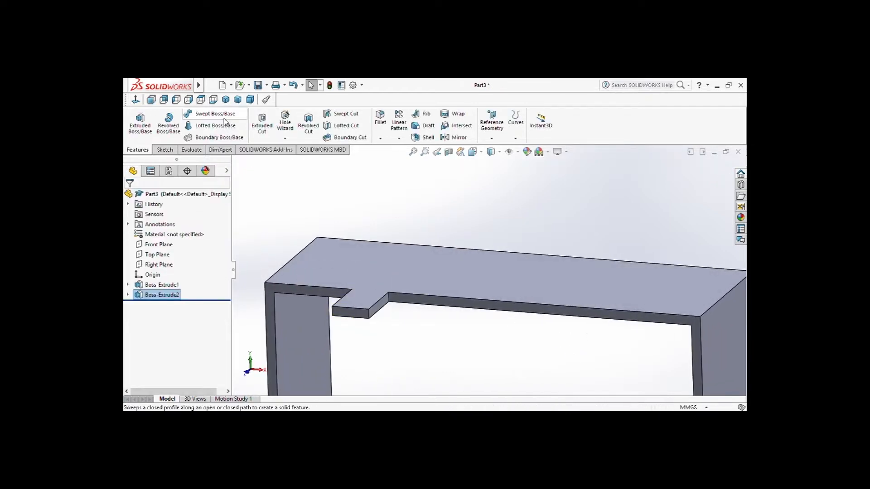
Start a sketch on the underside of the bracket's top and draw a rectangle about 3.2 mm deep across the tab's full width at its free end
click(232, 103)
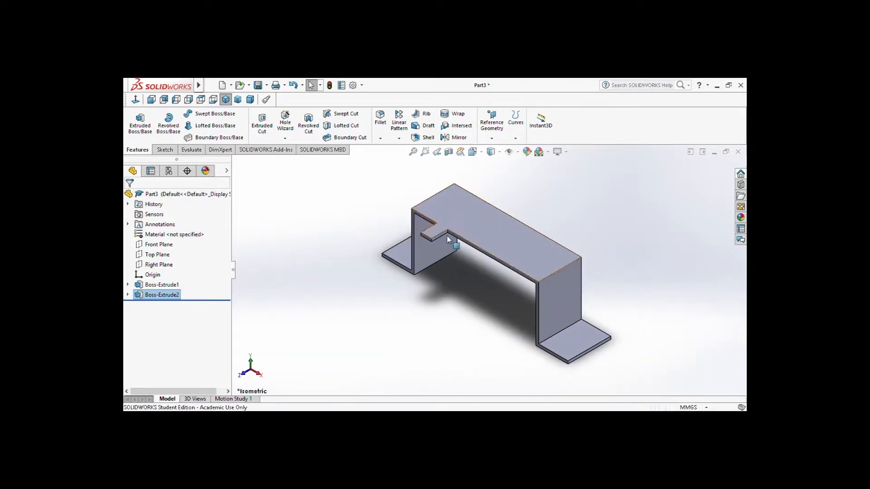
click(213, 101)
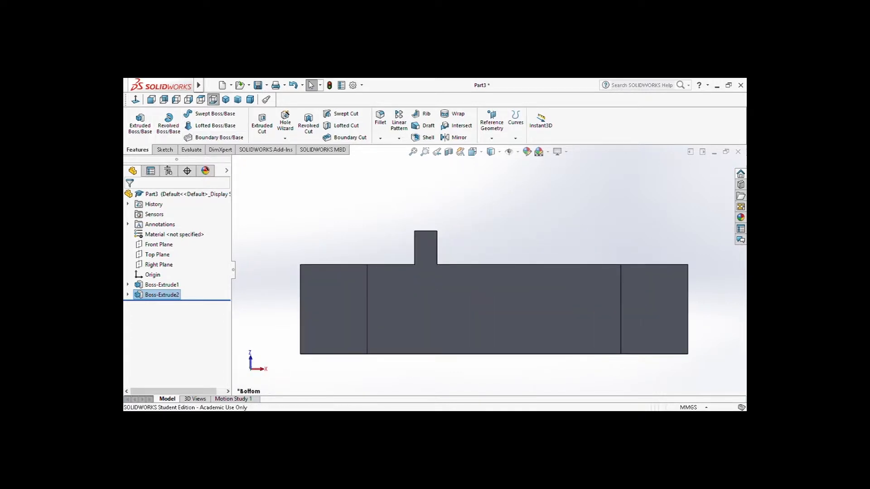
click(427, 250)
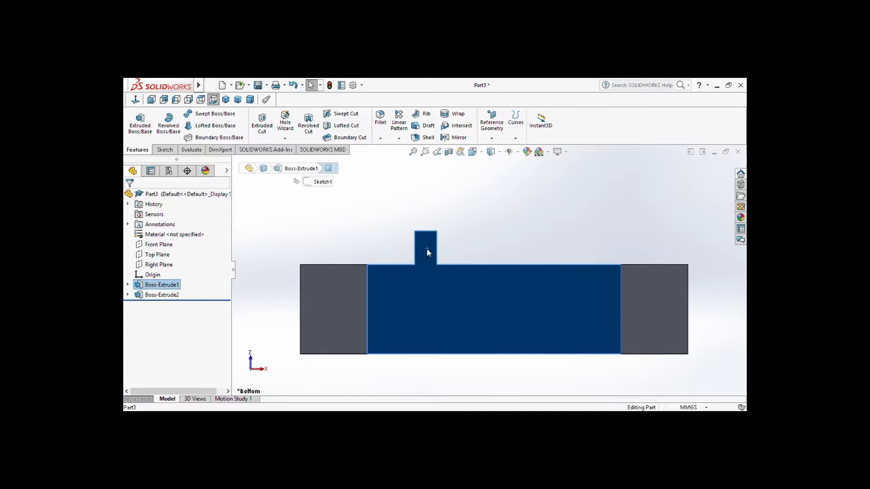
click(466, 224)
click(183, 115)
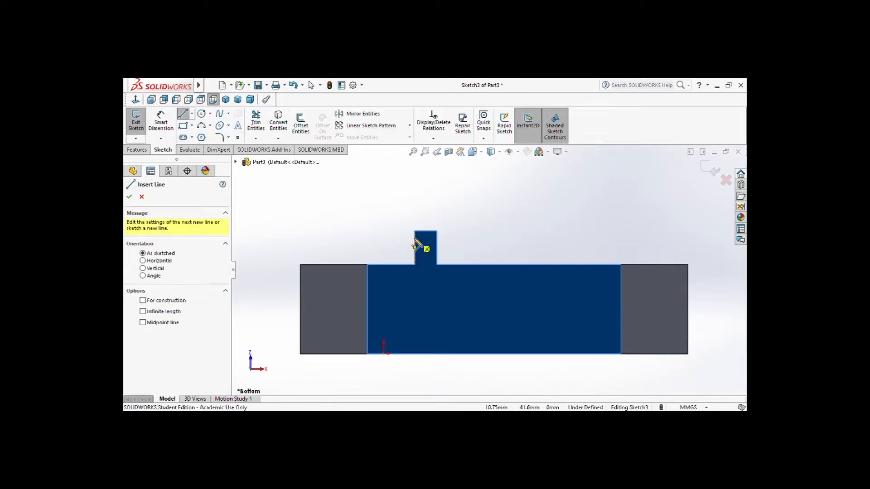
click(415, 231)
click(436, 231)
click(437, 231)
click(437, 240)
click(415, 241)
click(415, 232)
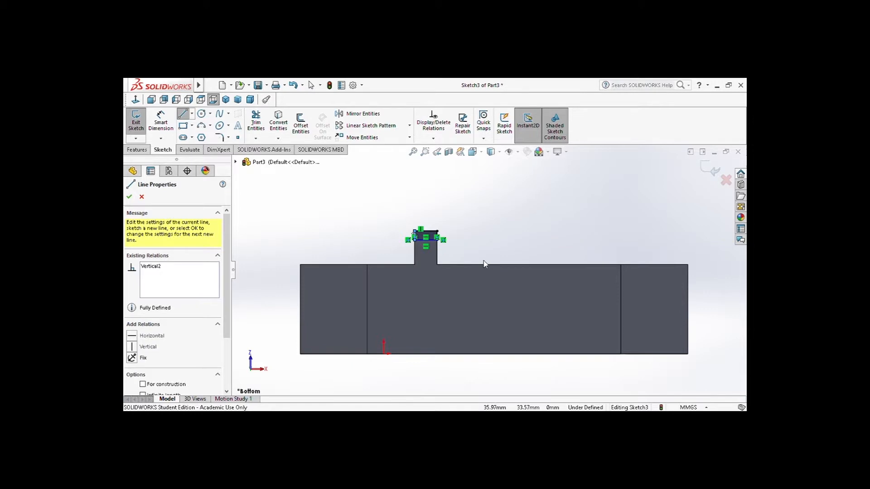
Dimension the short side of the rectangle at the tab's end as 2 mm and finish dimensioning
scroll(476, 249, down, 3)
click(161, 122)
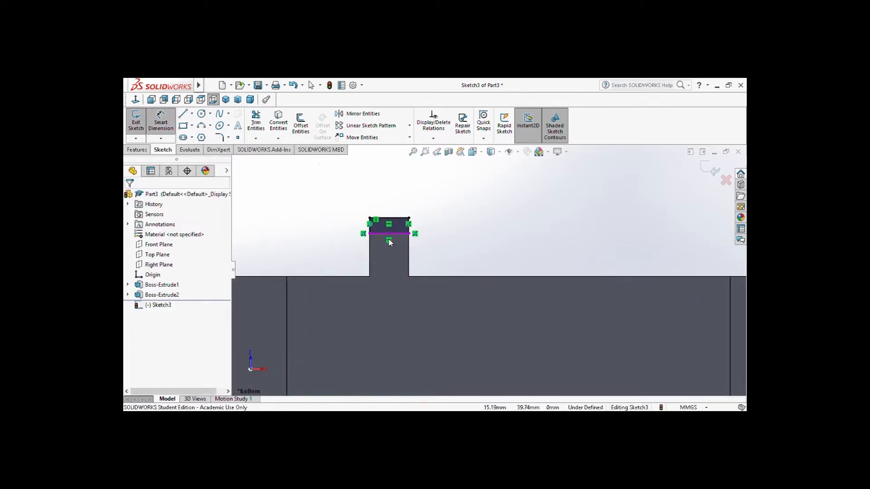
click(370, 229)
click(354, 228)
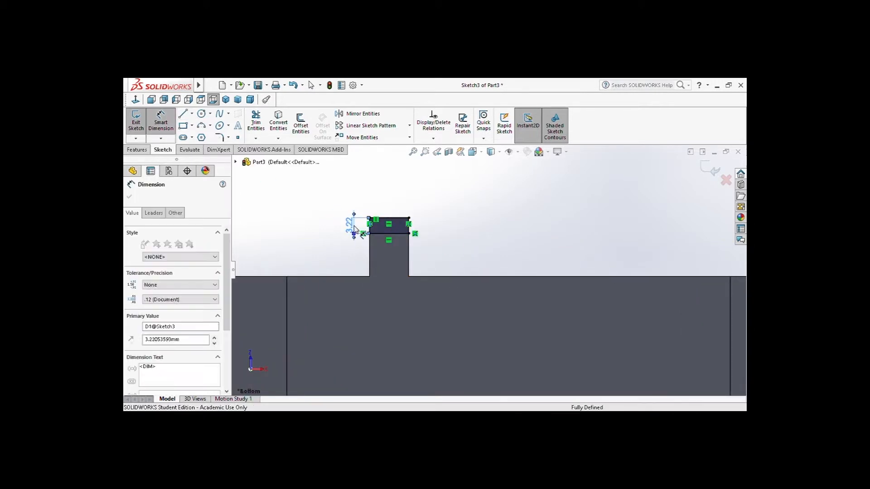
text(2)
key(Return)
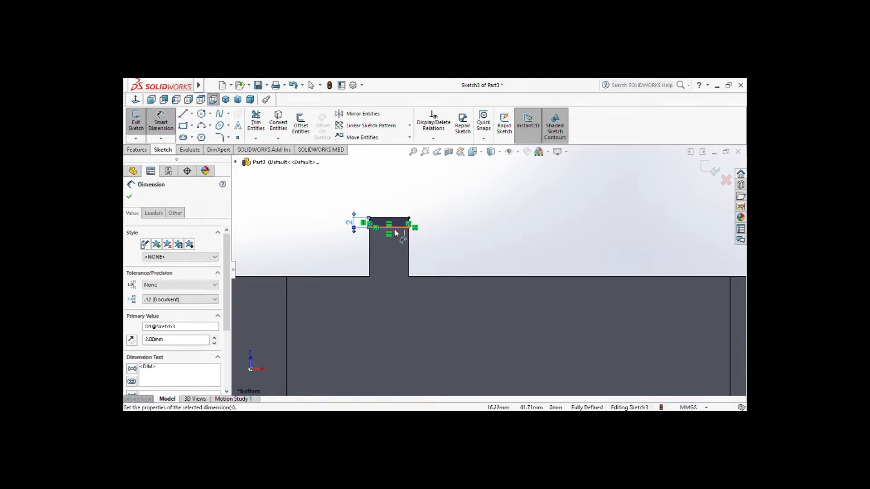
click(129, 197)
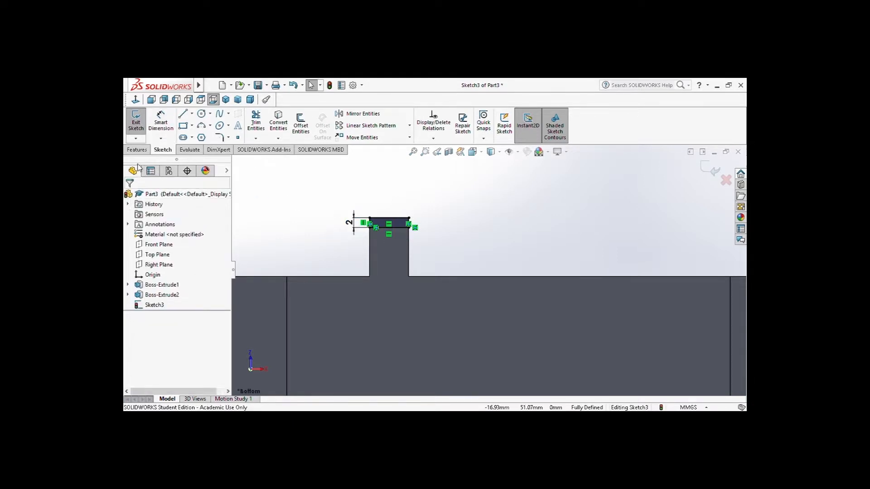
Extrude the 2 mm rectangle at the tab's end 36 mm downward, merged with the bracket
click(137, 150)
click(140, 122)
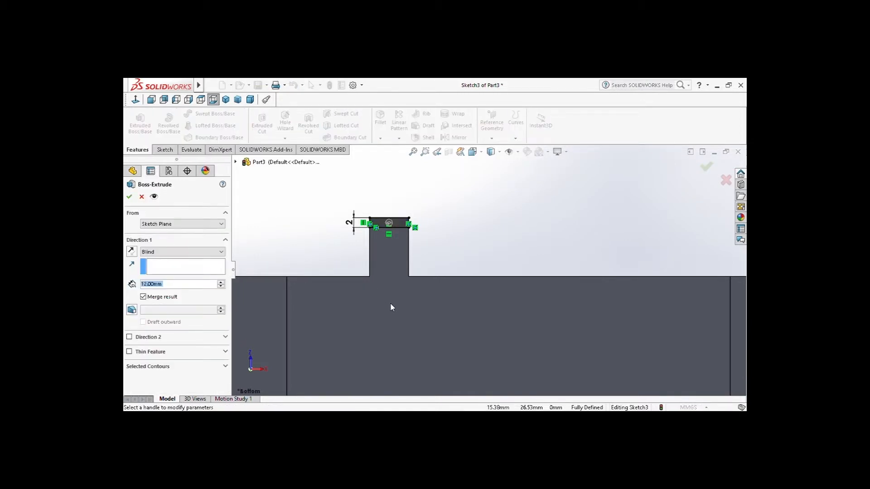
click(184, 286)
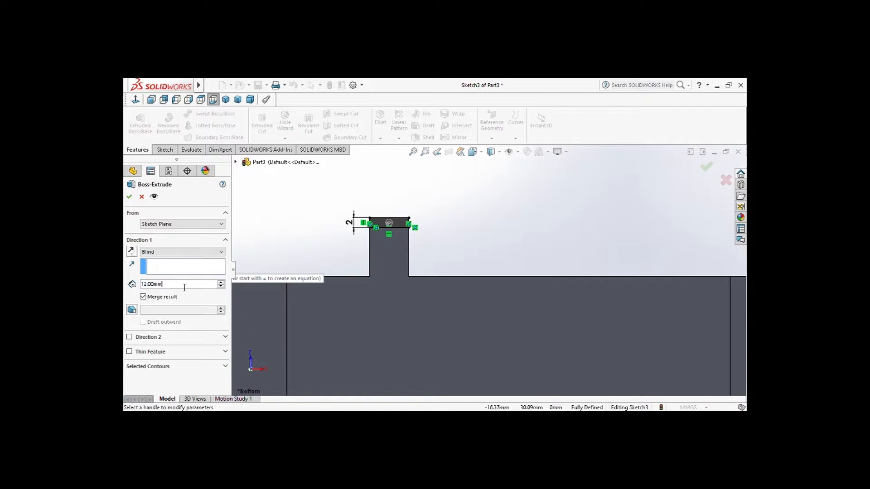
text(2)
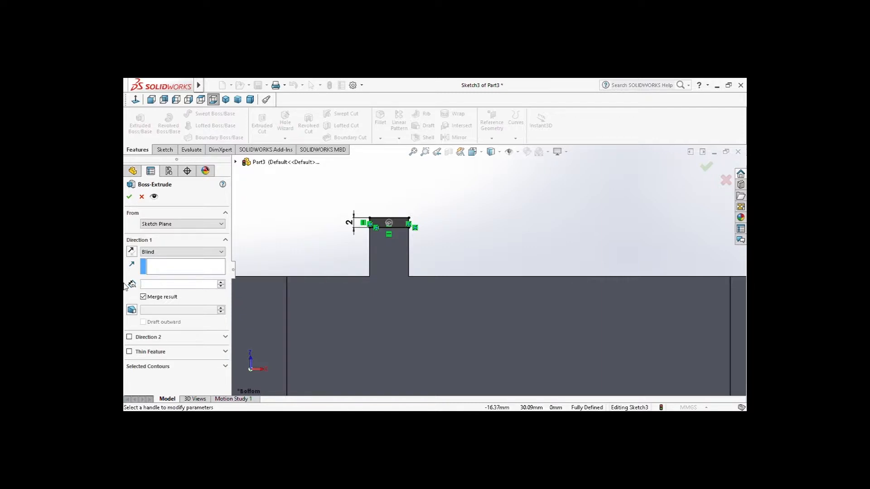
middle_drag(458, 207, 448, 301)
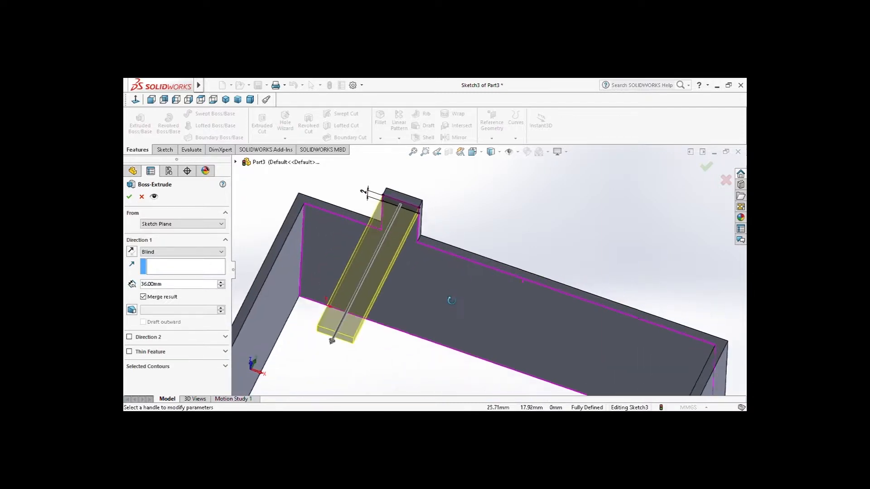
click(129, 196)
click(227, 100)
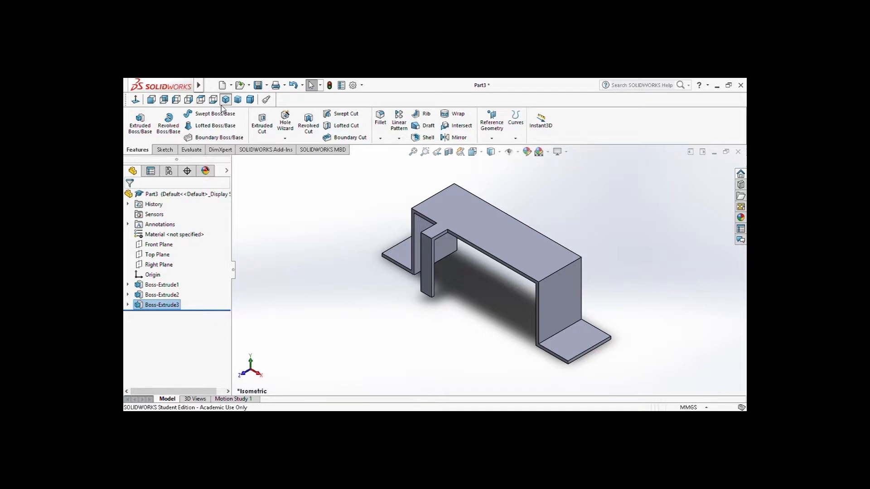
Start a sketch on the bracket's front face and draw a closed rectangle about 22.5 mm long through the web's thickness, starting at the tab's inner side
click(151, 100)
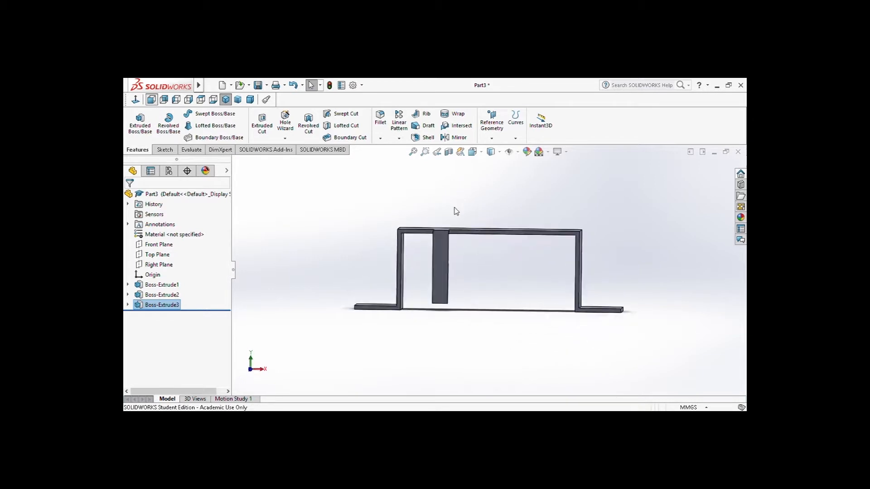
scroll(489, 229, down, 1)
scroll(510, 271, down, 4)
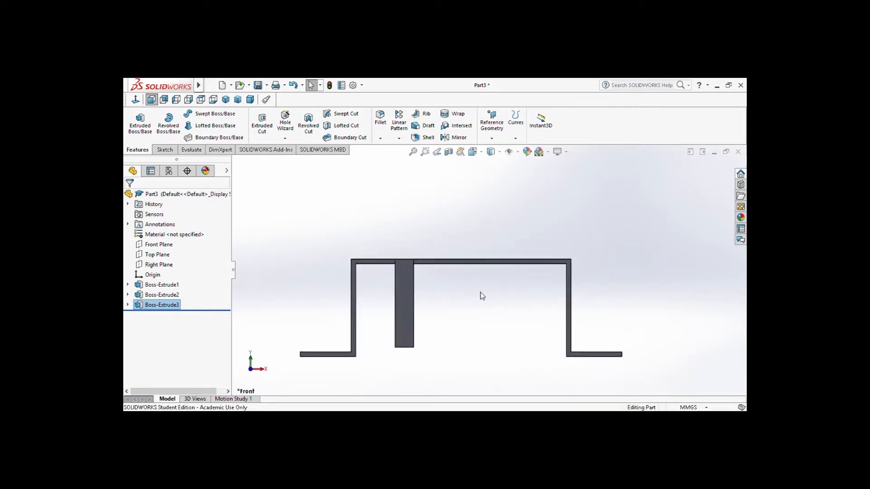
click(437, 259)
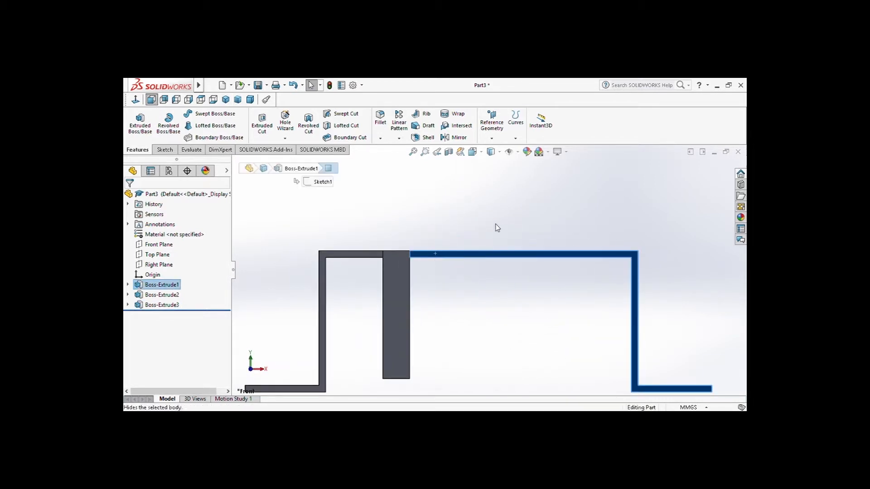
click(477, 229)
click(184, 114)
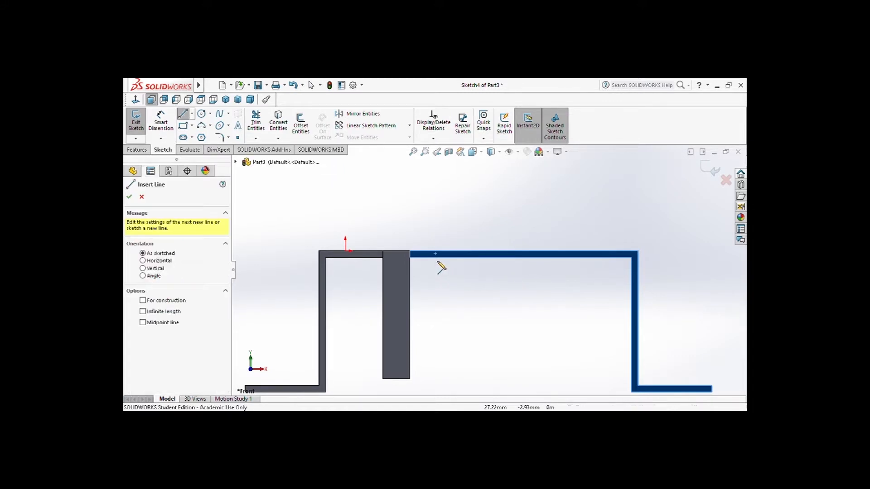
click(411, 252)
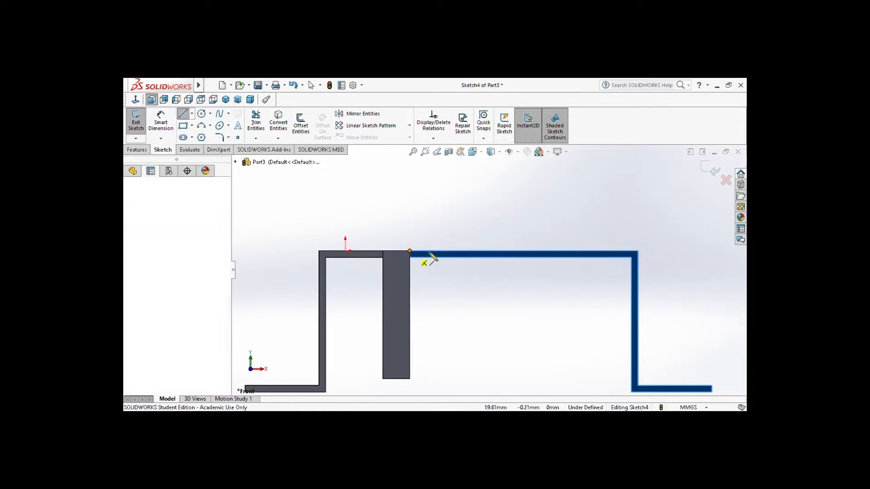
click(486, 251)
click(485, 258)
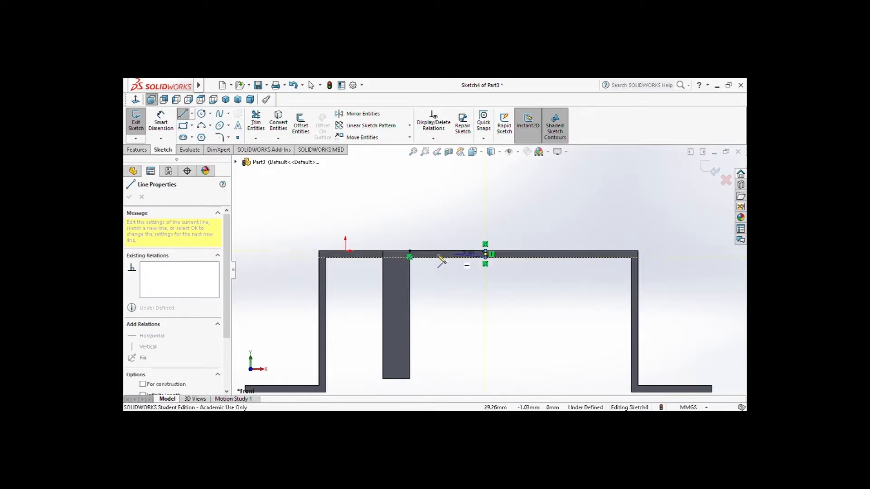
click(410, 258)
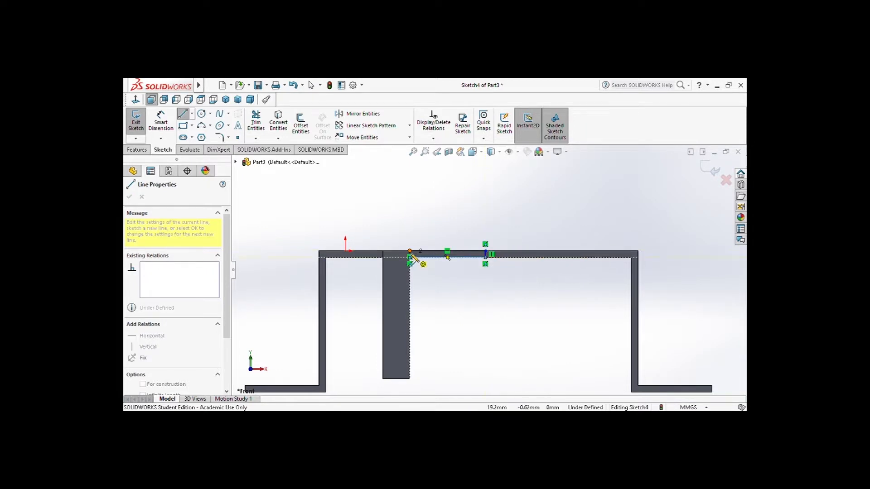
click(410, 251)
Dimension the long side of the rectangle beside the tab as 22 mm
click(164, 123)
click(433, 253)
click(430, 244)
text(22.4965083mm)
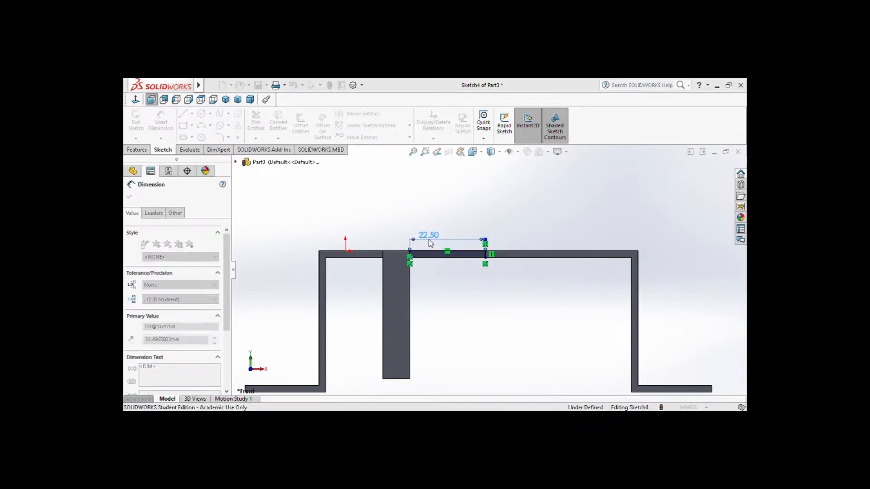
key(Return)
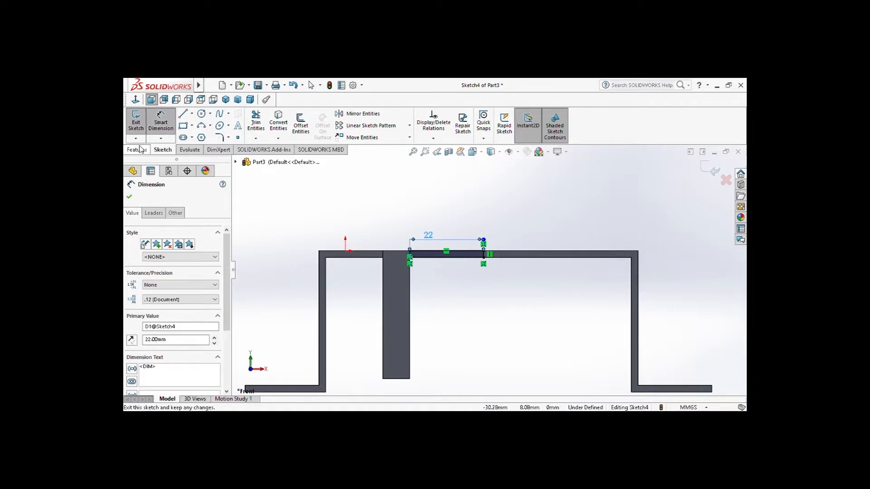
Cut the 22 mm rectangle 3.5 mm deep into the front edge of the bracket's top with a blind Extruded Cut
click(142, 150)
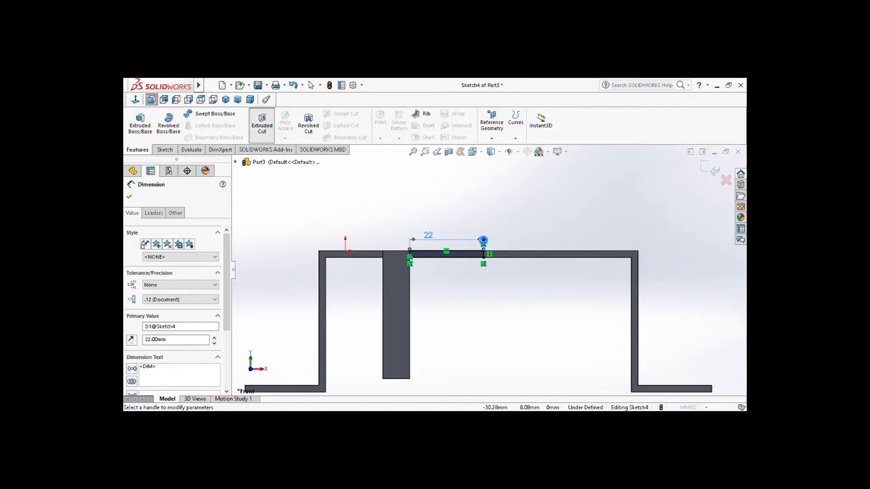
click(262, 121)
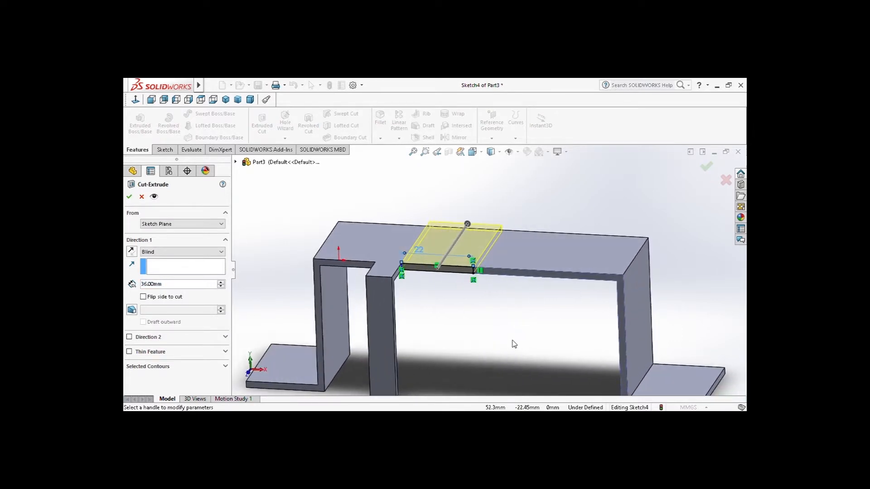
click(174, 287)
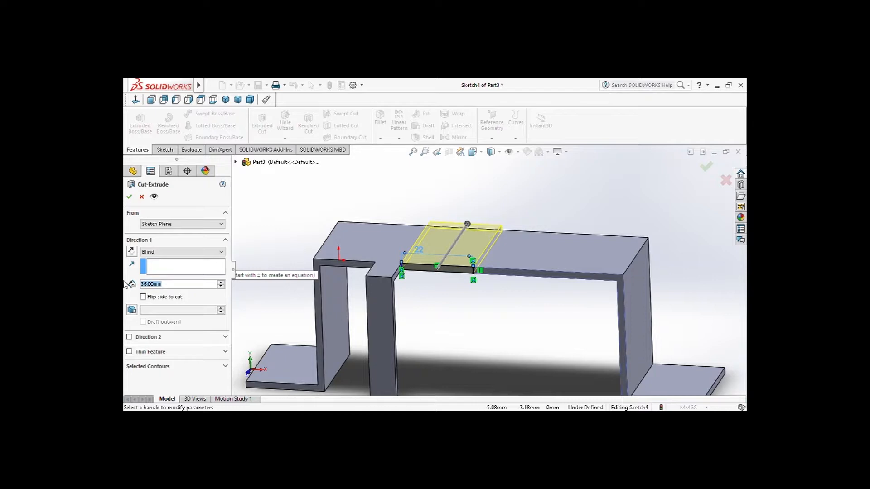
text(3.5)
key(Return)
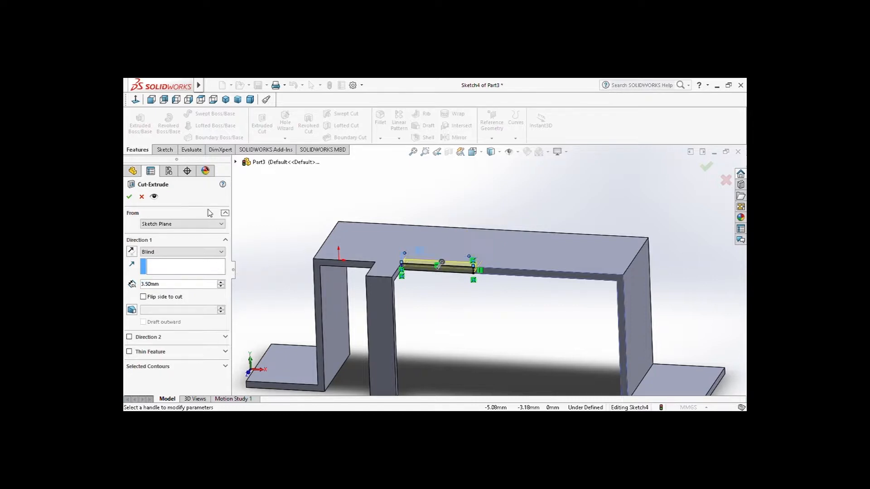
click(130, 196)
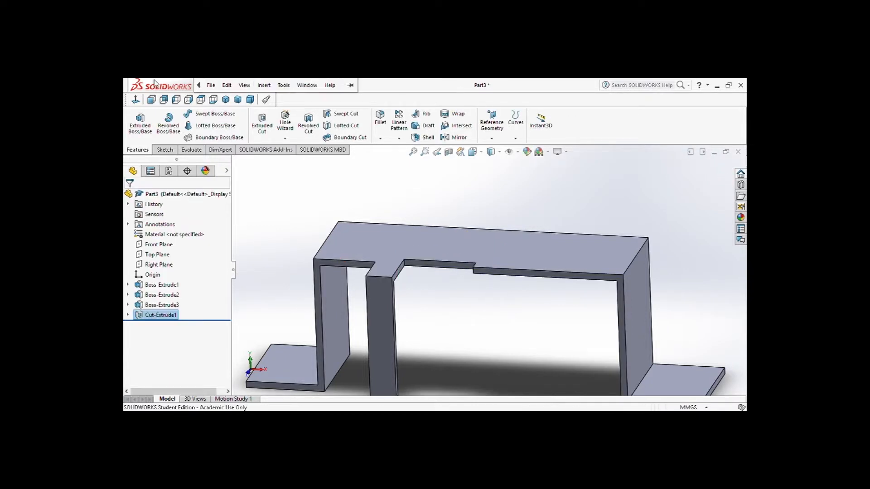
click(226, 101)
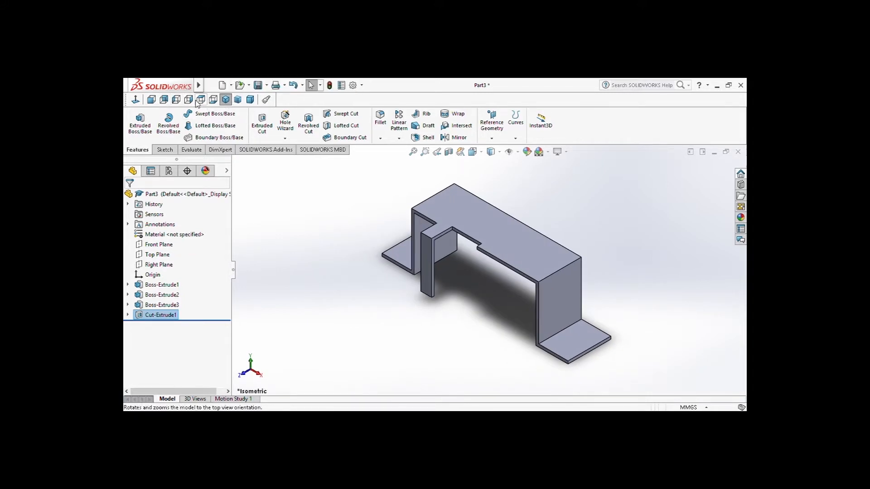
Start a sketch on the bracket's top face and draw a line about 36 mm long along the rear edge from the corner farthest from the tab
click(200, 101)
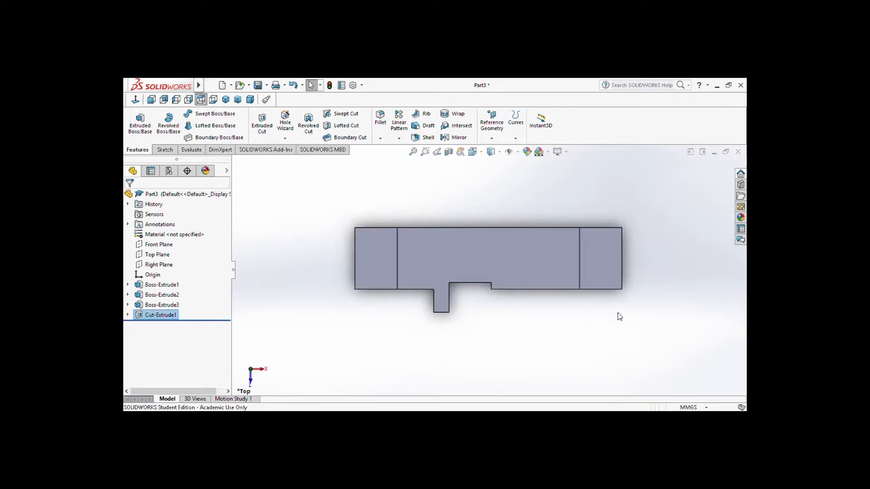
click(526, 255)
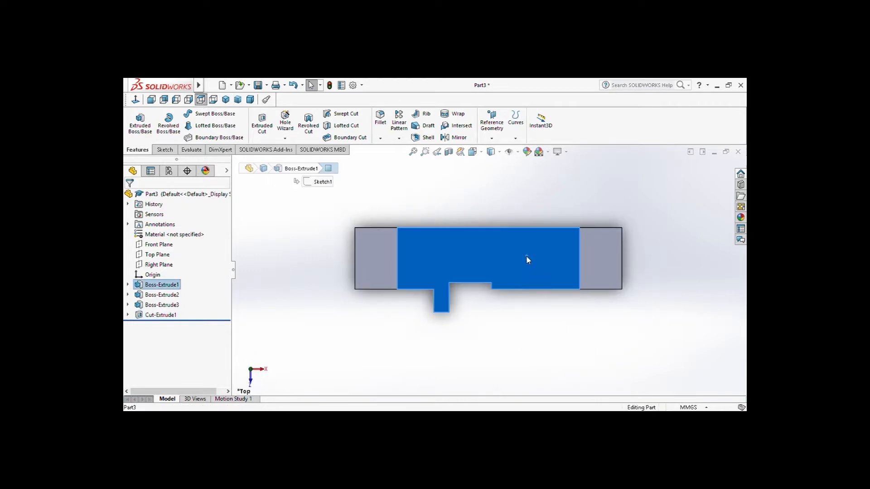
click(570, 233)
click(183, 114)
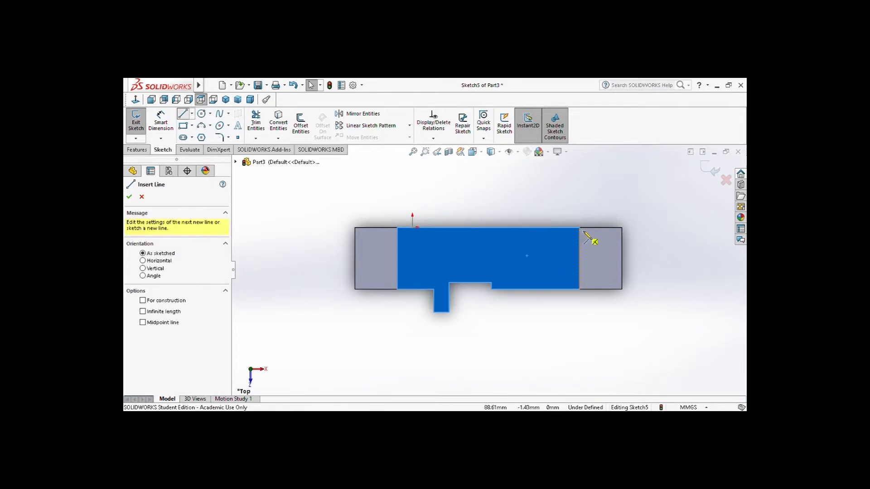
click(580, 227)
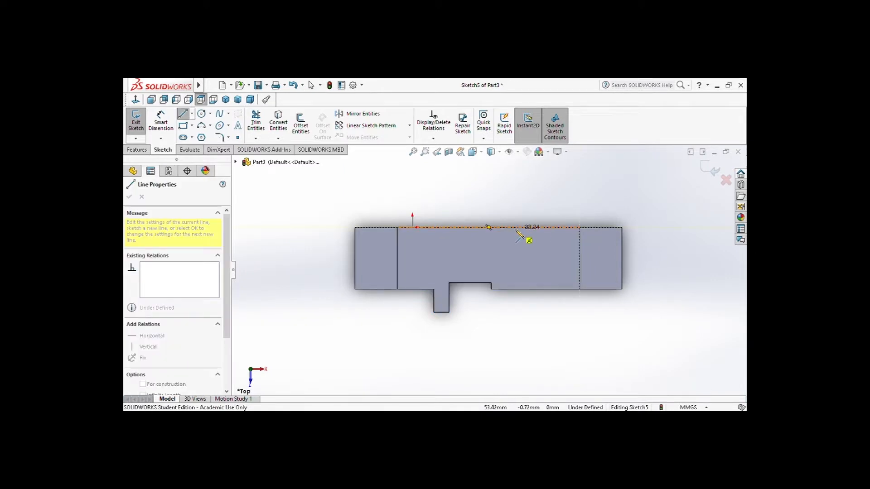
click(512, 229)
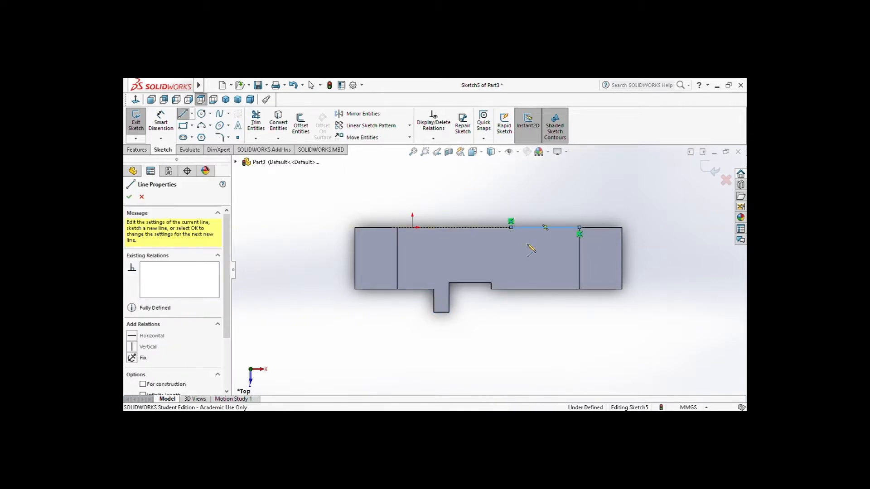
Dimension the line along the rear edge as 29 mm and finish dimensioning
click(161, 123)
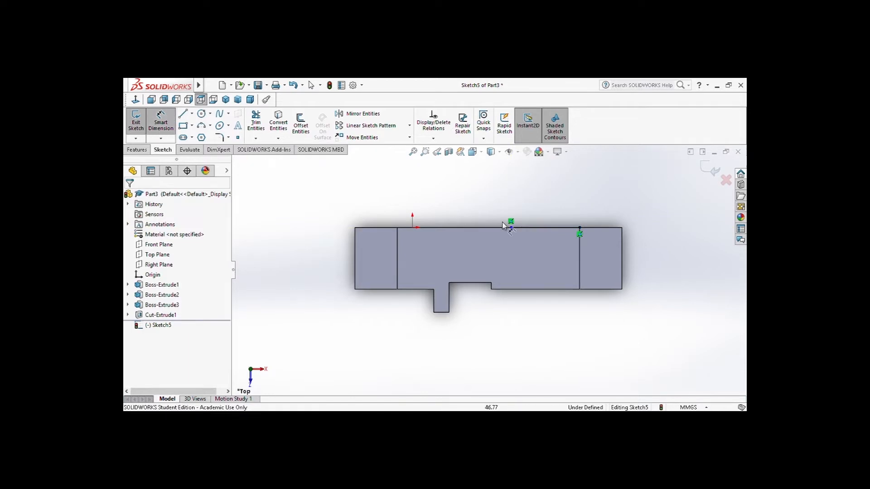
click(534, 228)
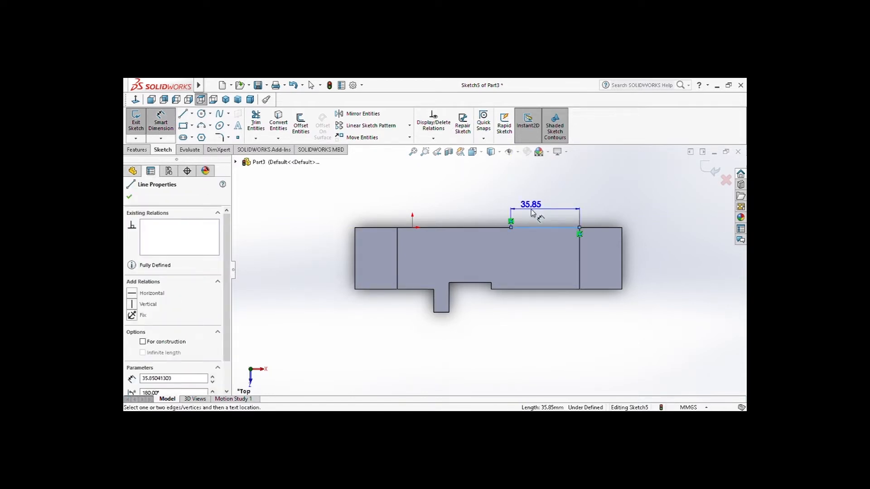
click(532, 213)
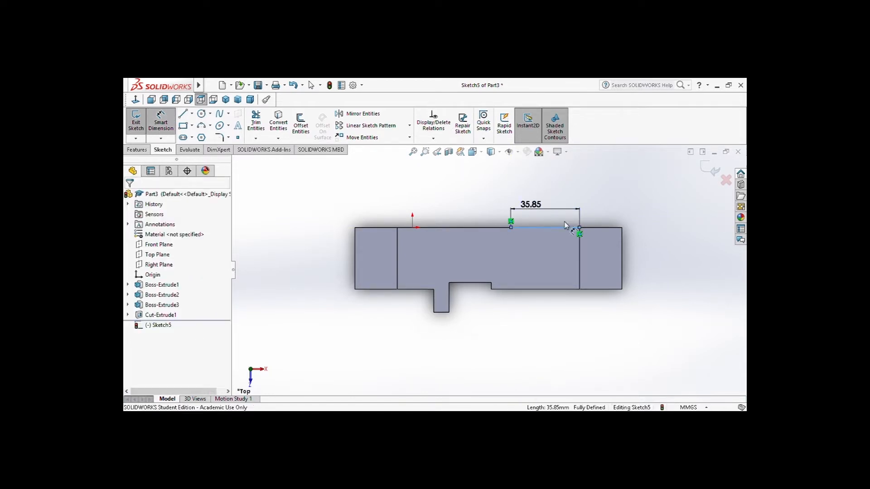
text(29)
key(Return)
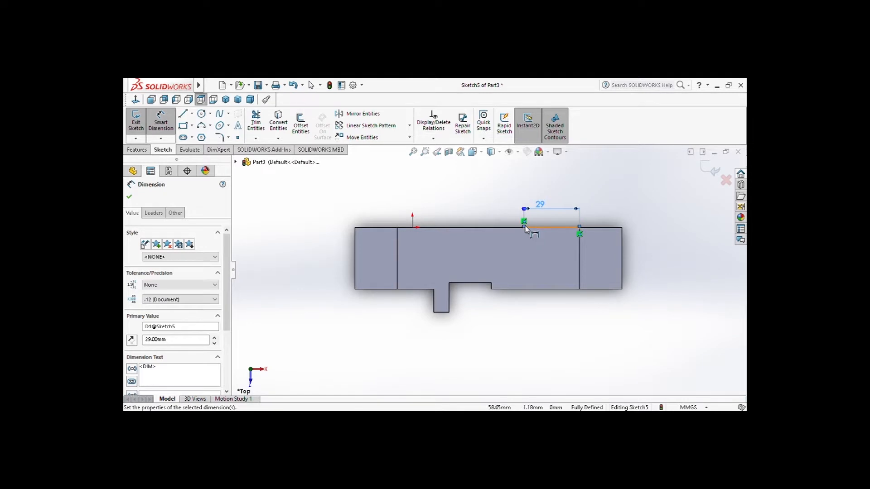
key(Escape)
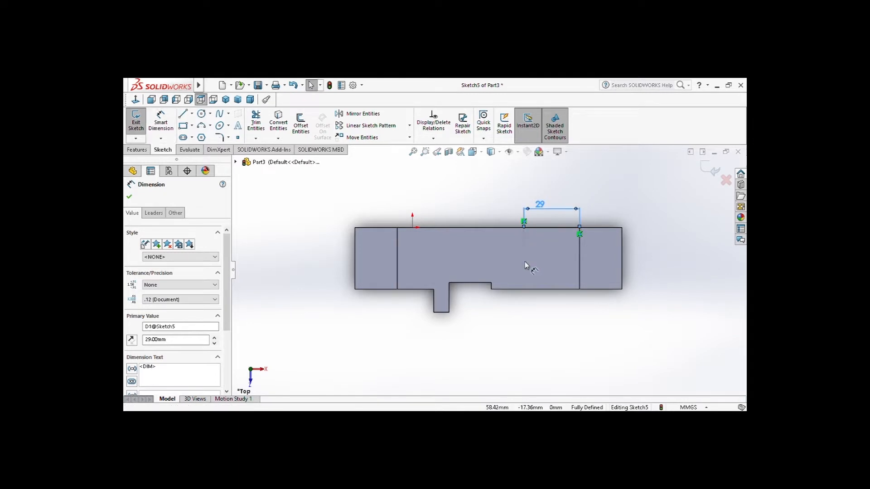
Draw a line perpendicular to the rear edge from the inner end of the 29 mm line towards the front and dimension it as 22 mm
click(183, 114)
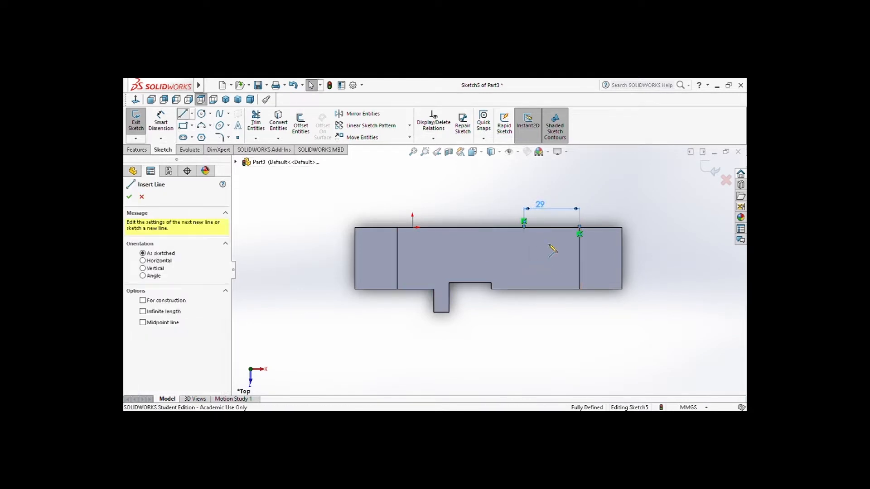
click(525, 228)
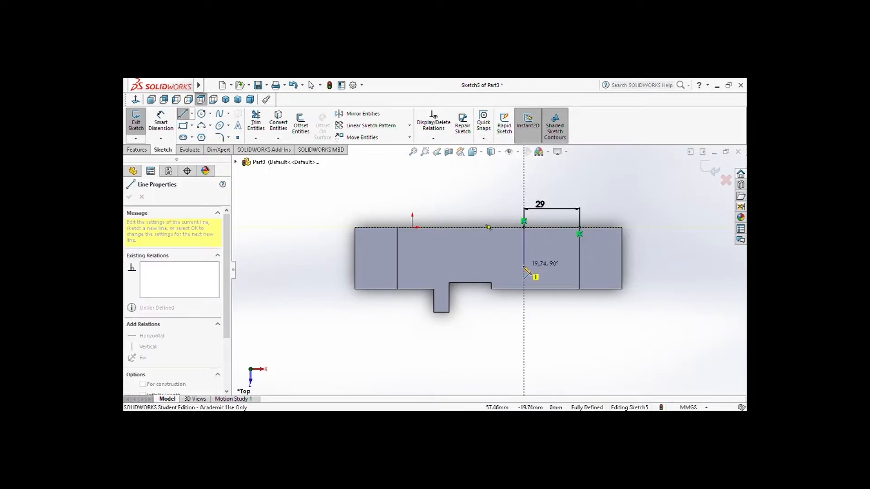
click(524, 266)
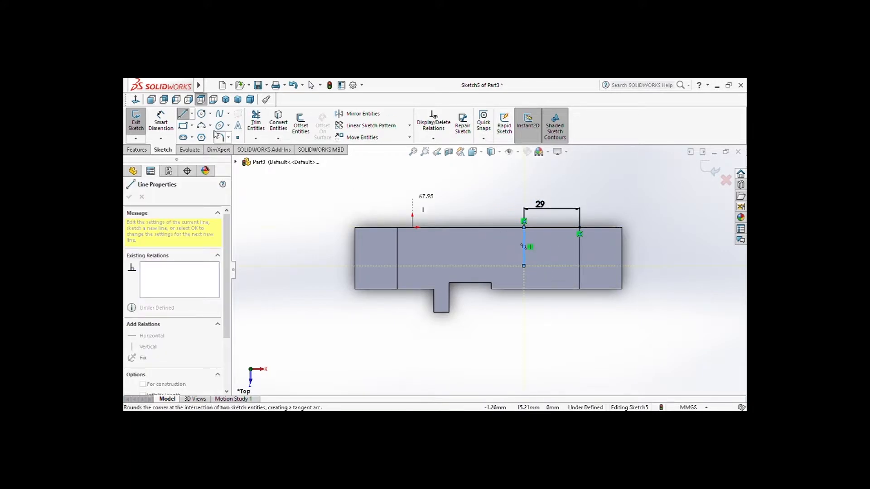
click(161, 123)
click(524, 247)
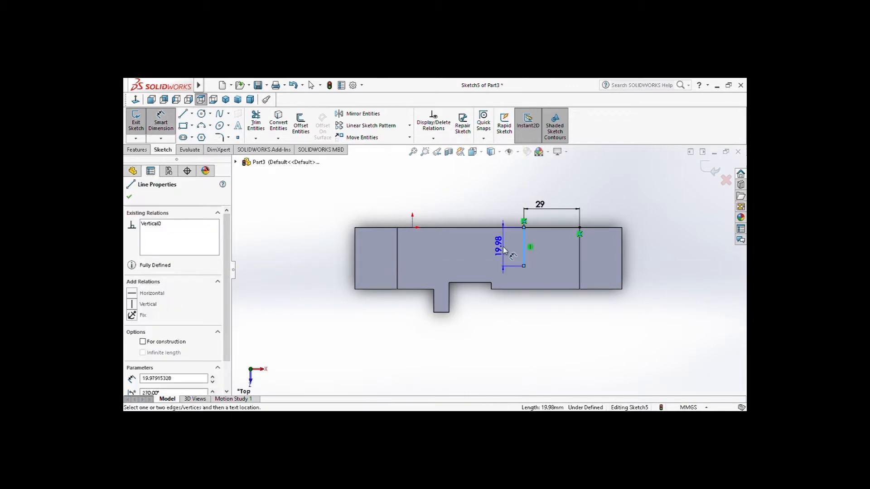
click(504, 250)
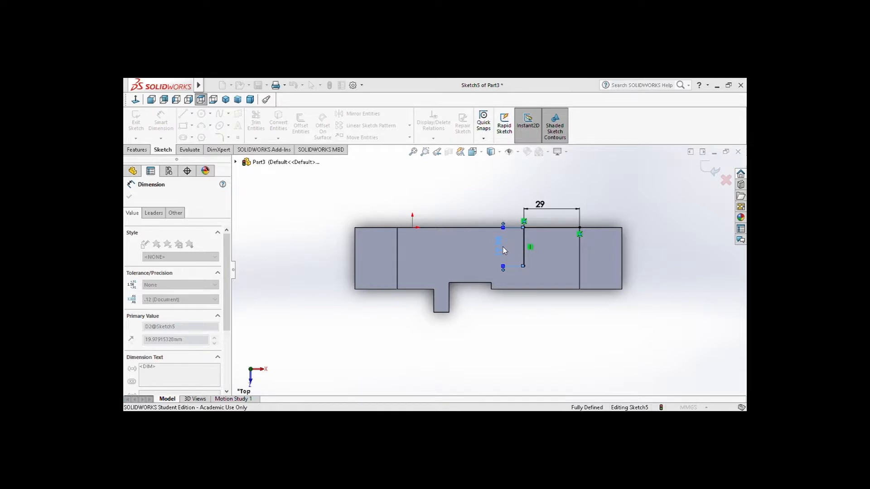
text(22)
key(Return)
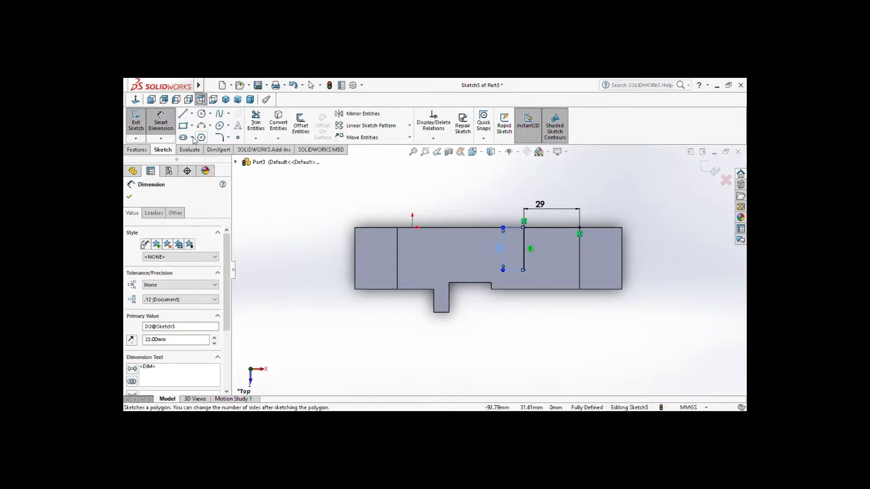
Sketch a circle centred on the front end of the 22 mm line and dimension its diameter as 13 mm
click(201, 115)
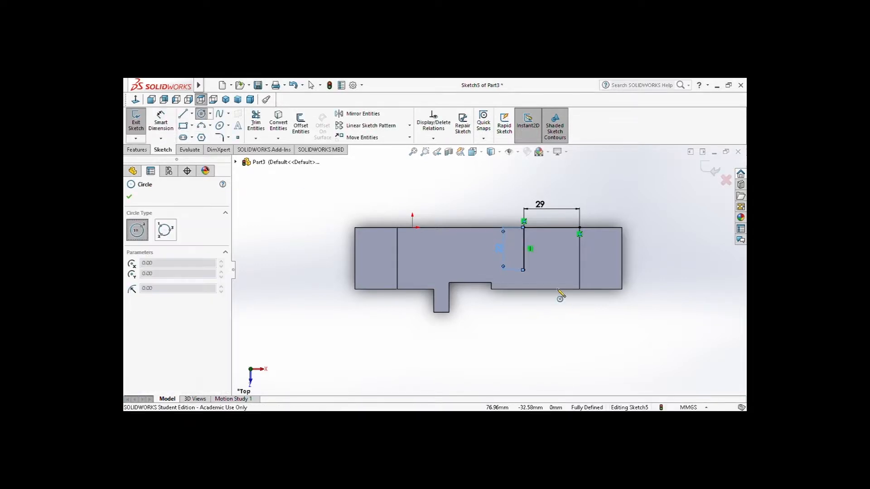
click(524, 270)
click(540, 270)
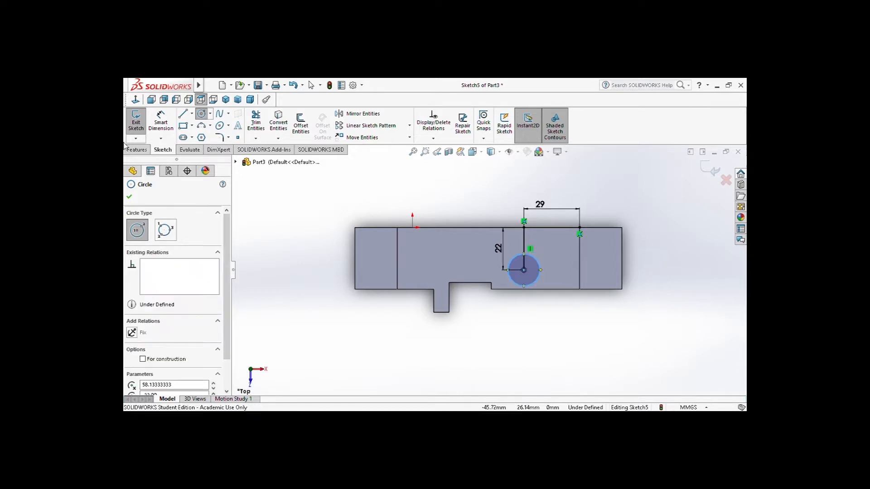
click(161, 121)
click(536, 260)
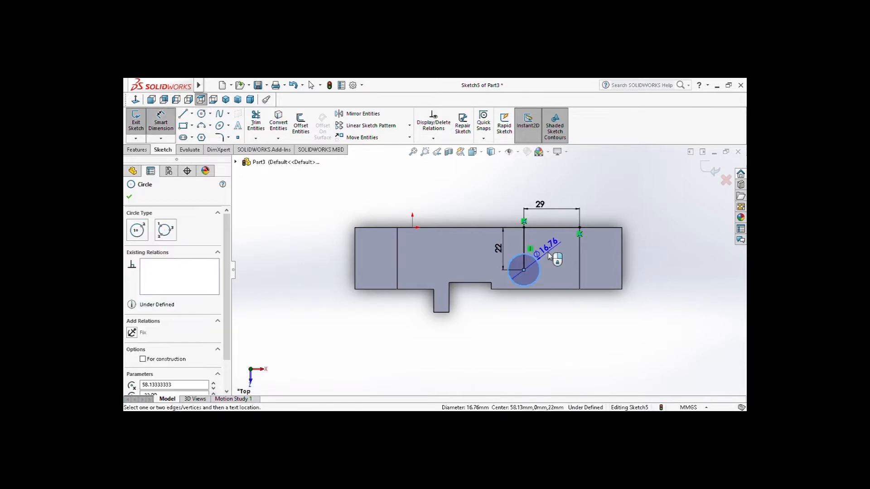
click(549, 257)
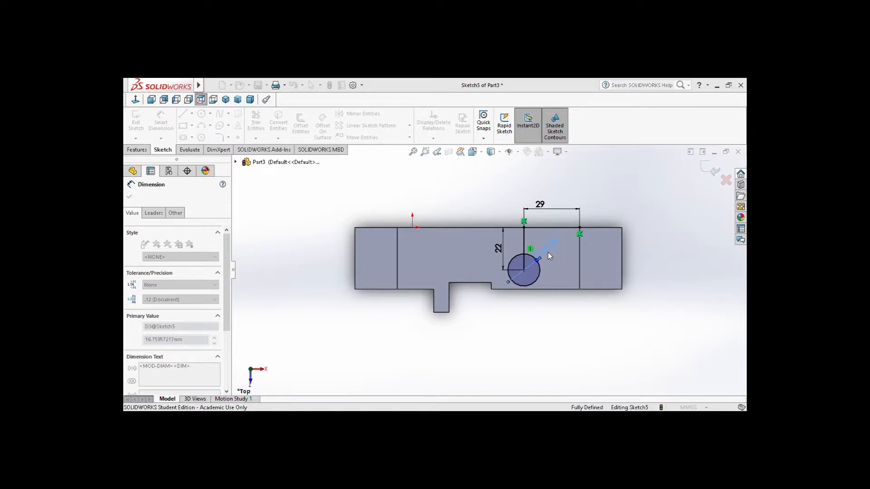
text(13)
key(Return)
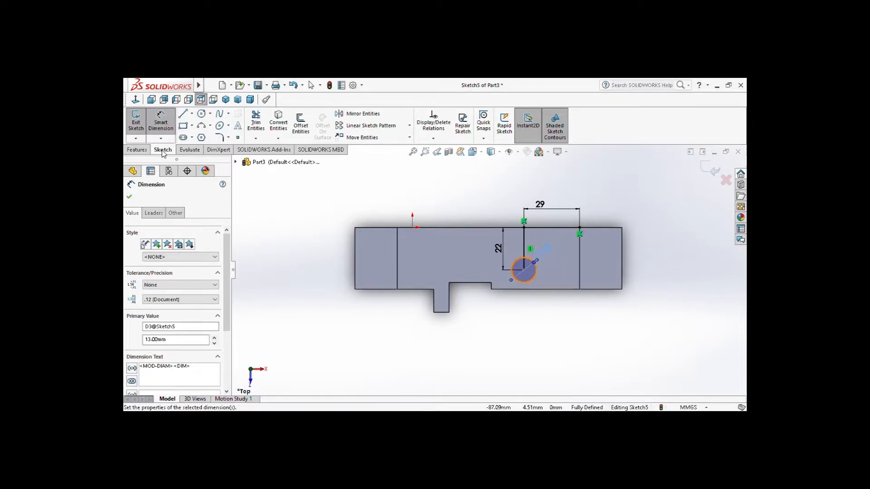
Cut the 13 mm circle region through the bracket's top with a 3.5 mm blind Extruded Cut and show the part in isometric view
click(136, 150)
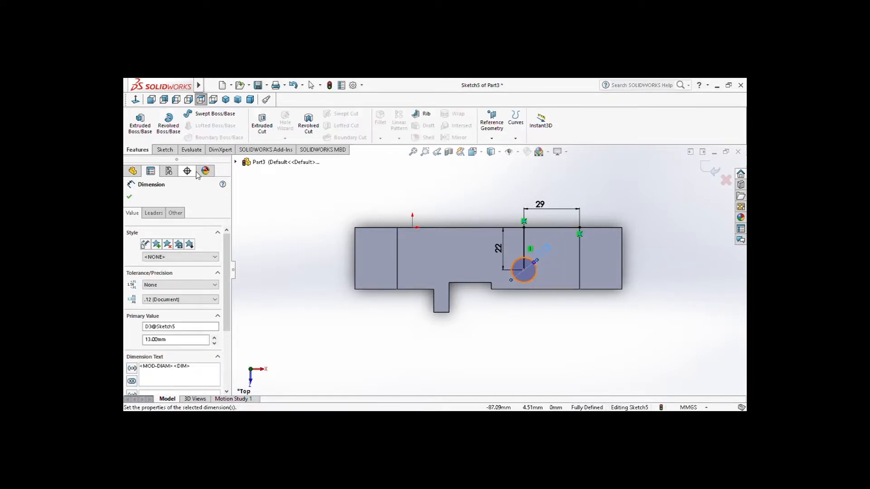
click(274, 125)
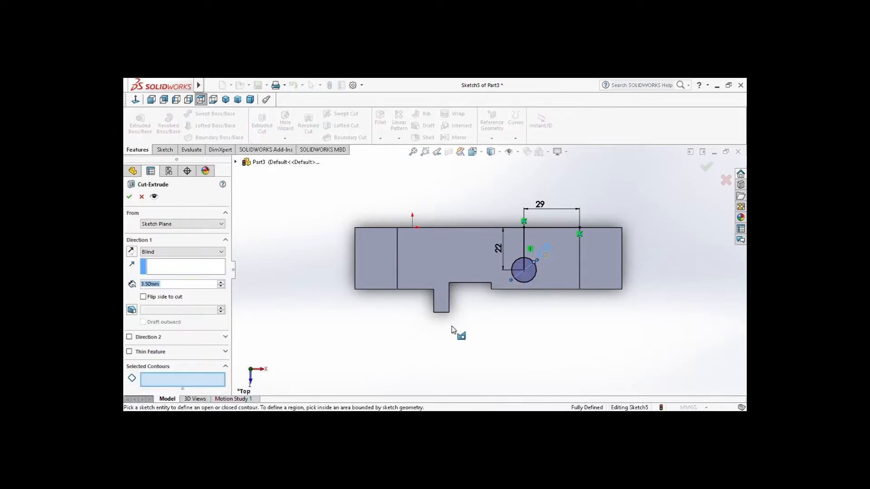
click(531, 272)
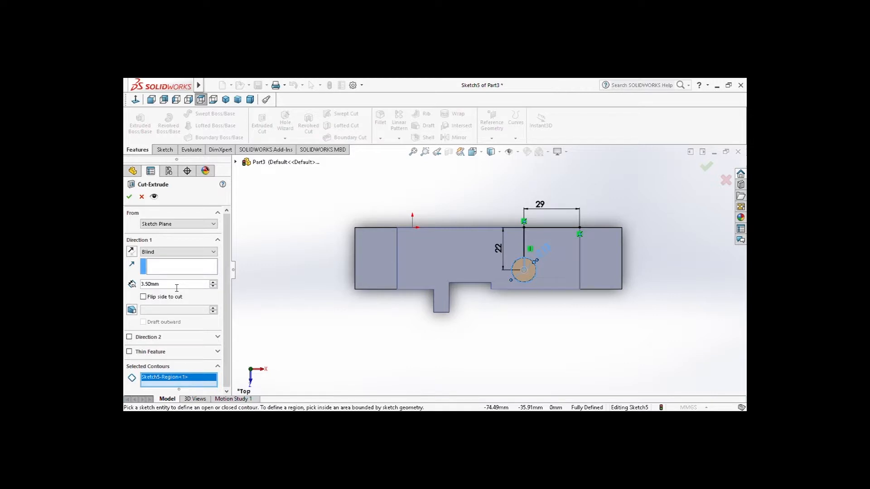
click(130, 197)
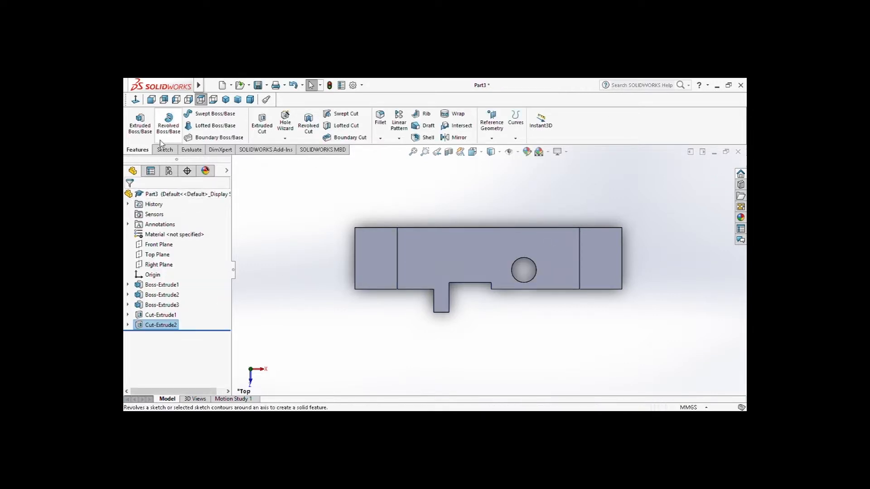
click(238, 100)
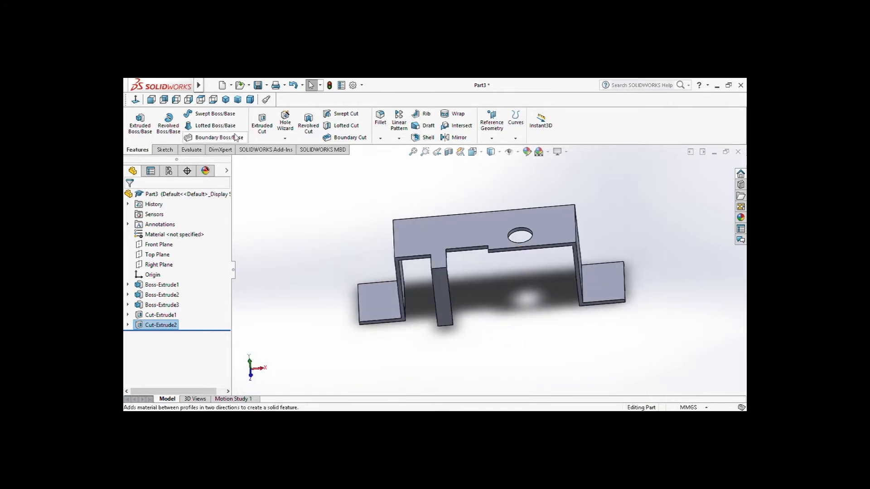
click(226, 100)
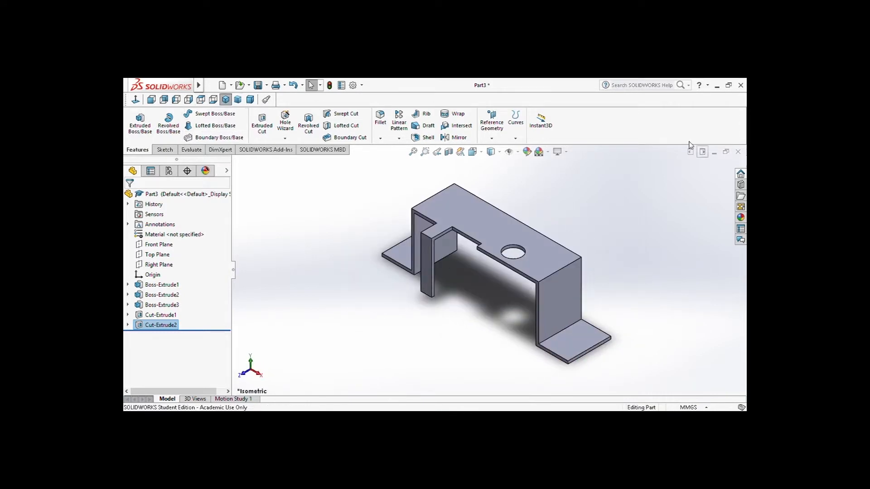
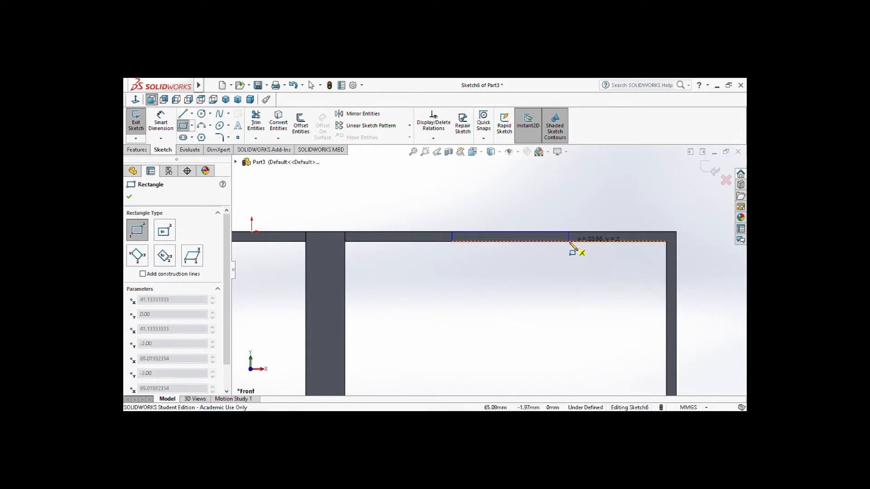
Finish the corner rectangle across the 2 mm thickness of the top's front edge and dimension its length as 27 mm
click(570, 242)
key(Escape)
click(535, 232)
click(528, 210)
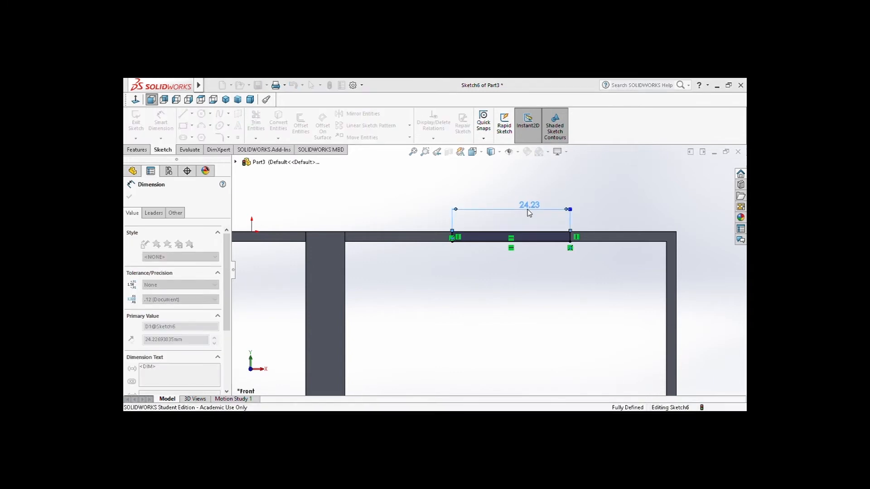
text(27)
key(Return)
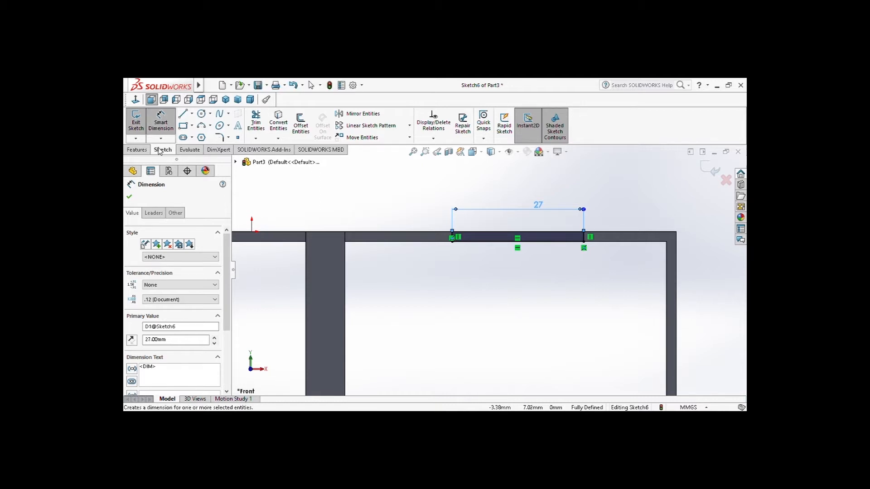
Extrude the 27 mm rectangle 12 mm blind as a boss merged with the bracket's front edge
click(137, 150)
click(139, 122)
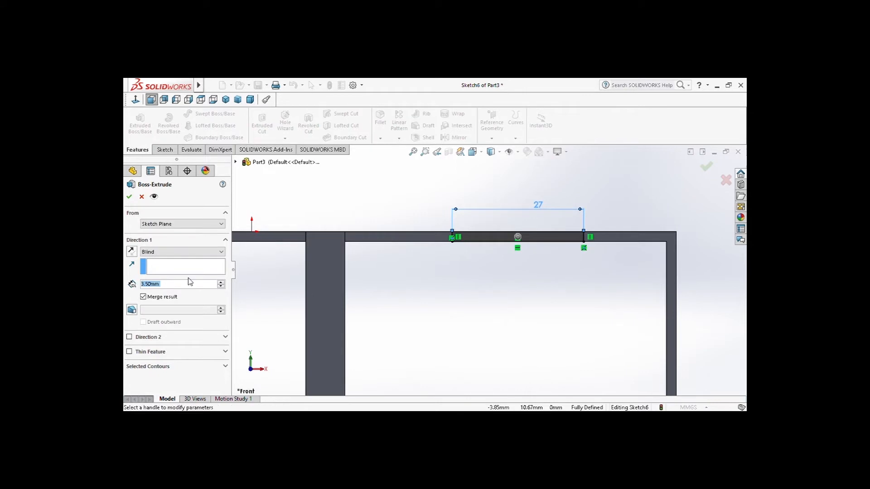
text(12)
click(706, 167)
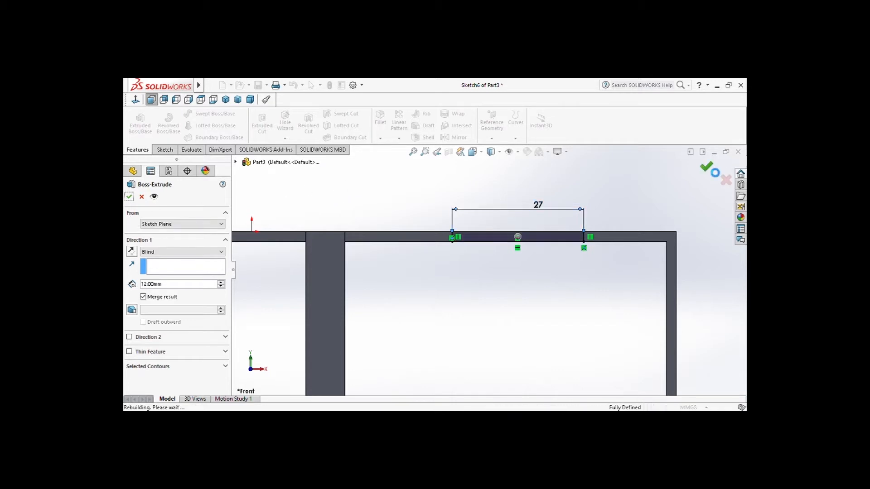
Start a sketch on the right end face of the new front tab and show it in the Right view
middle_drag(574, 208, 525, 252)
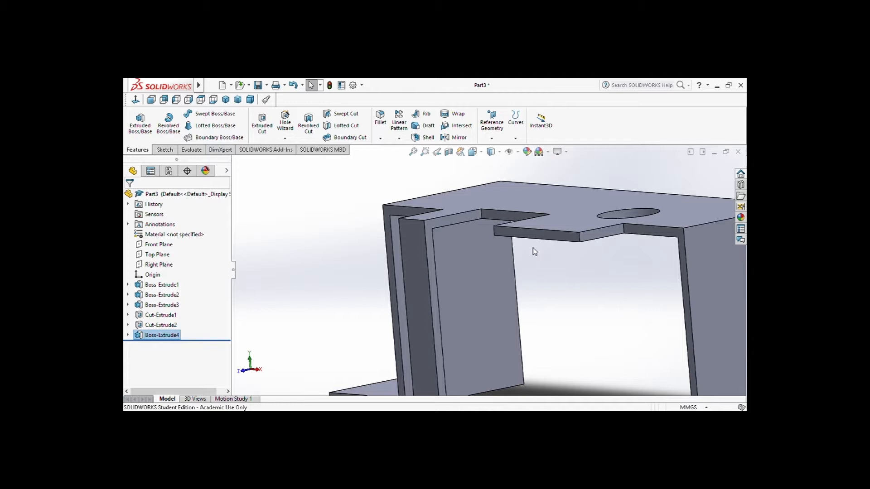
middle_drag(529, 249, 421, 234)
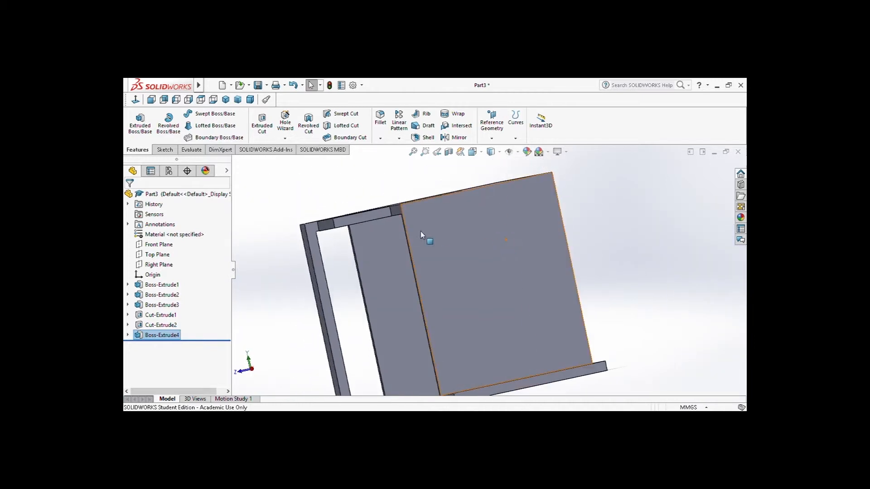
click(379, 213)
click(419, 186)
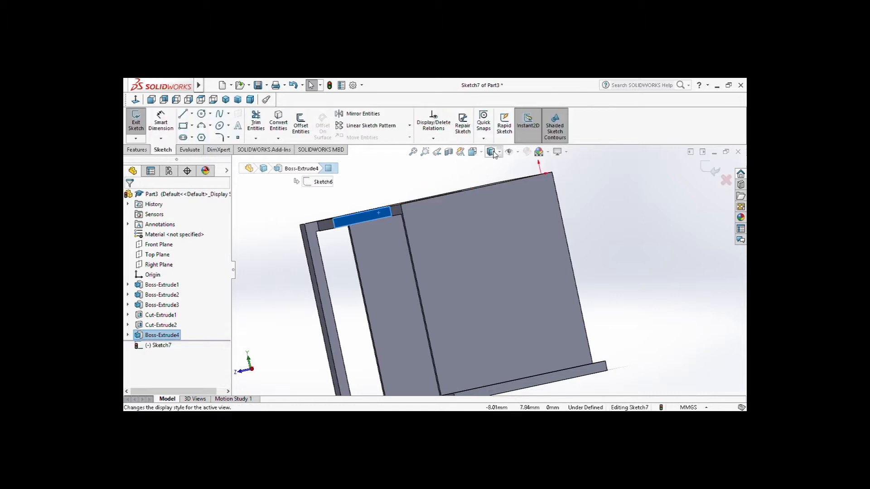
click(473, 151)
click(499, 191)
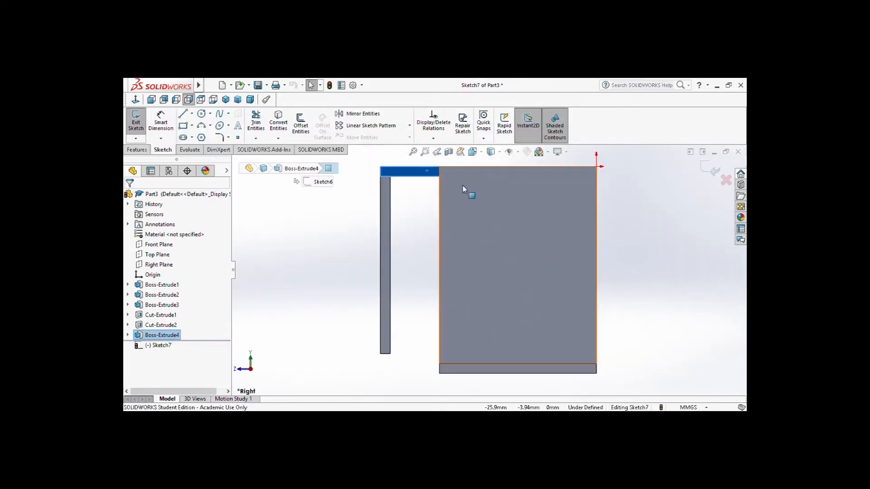
Draw connected lines from the tab's lower front corner: about 53 mm down, 28 mm rearwards, 2 mm up and 26 mm back forwards
click(184, 114)
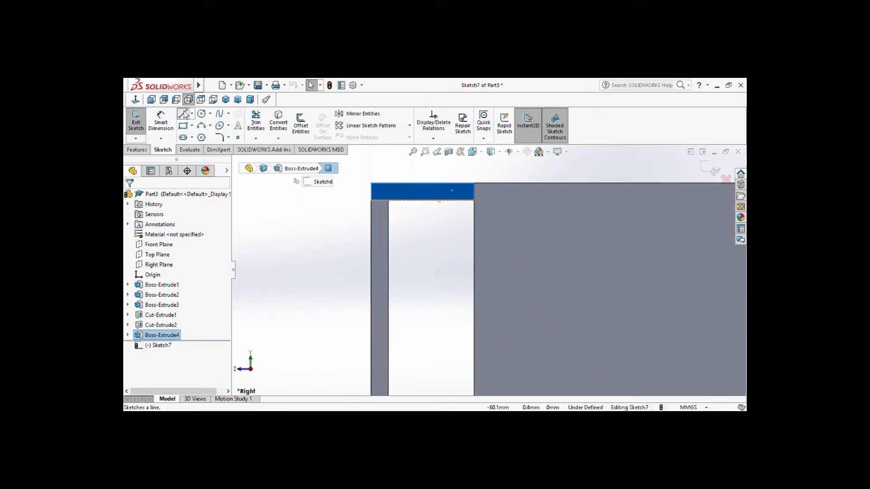
scroll(352, 222, up, 4)
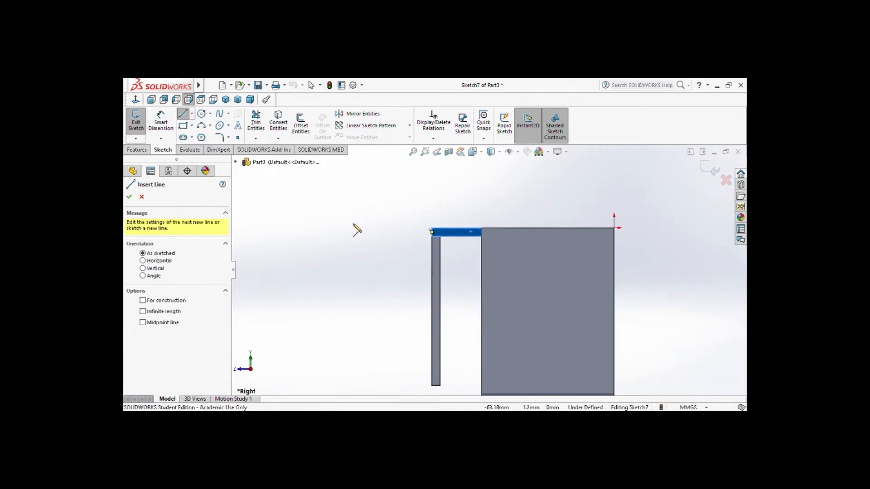
scroll(387, 140, up, 1)
scroll(490, 311, down, 2)
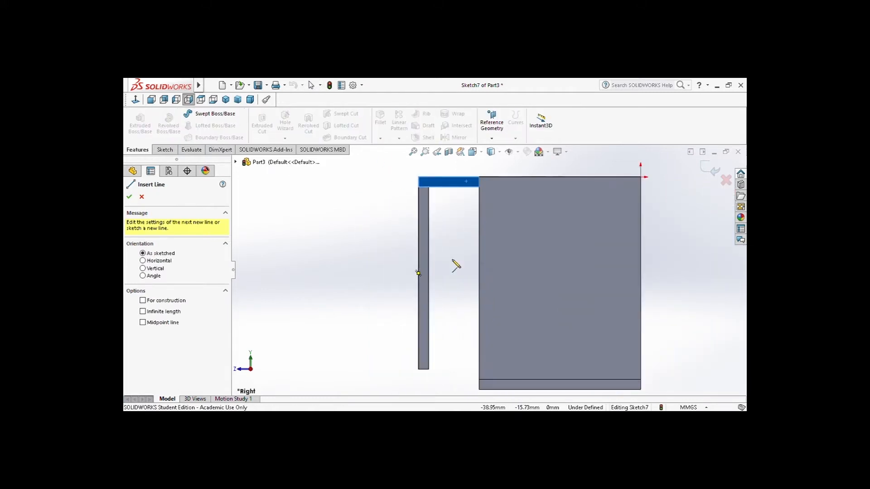
scroll(488, 272, up, 3)
scroll(510, 334, down, 2)
click(419, 169)
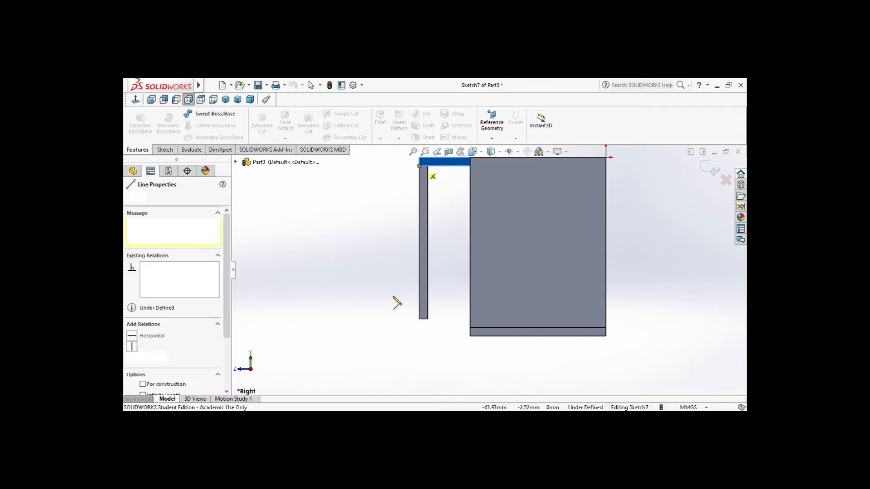
click(420, 390)
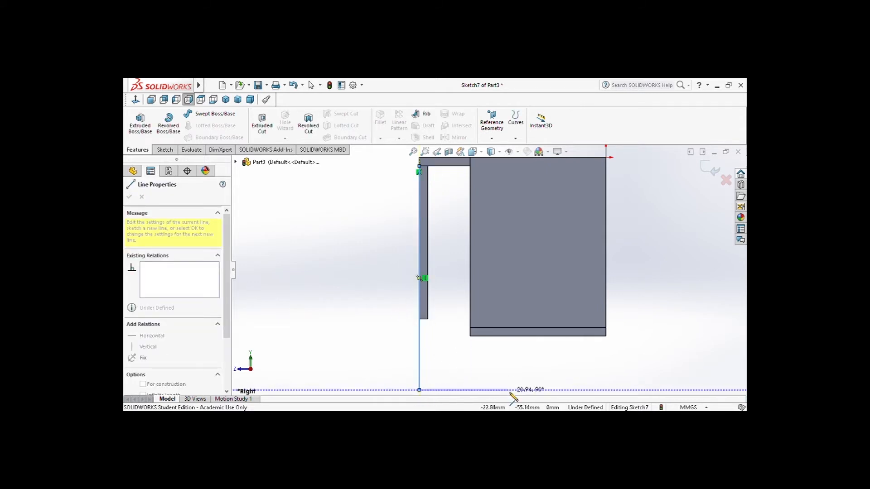
click(539, 390)
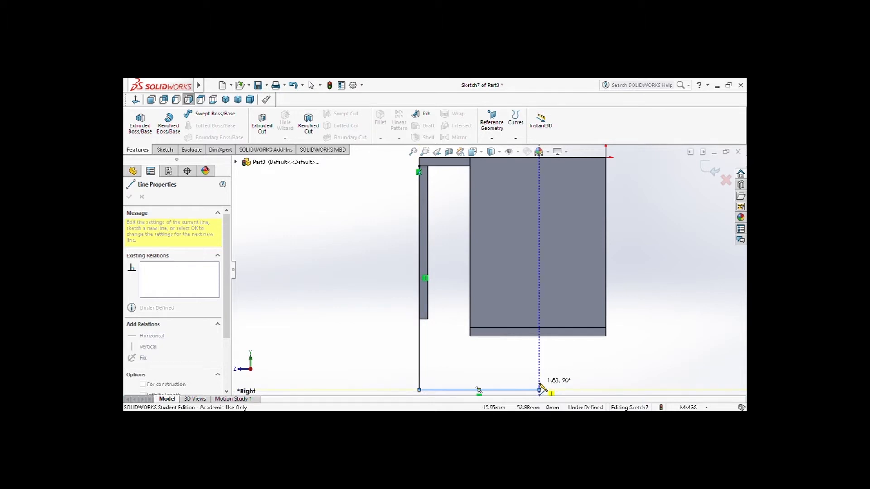
click(539, 381)
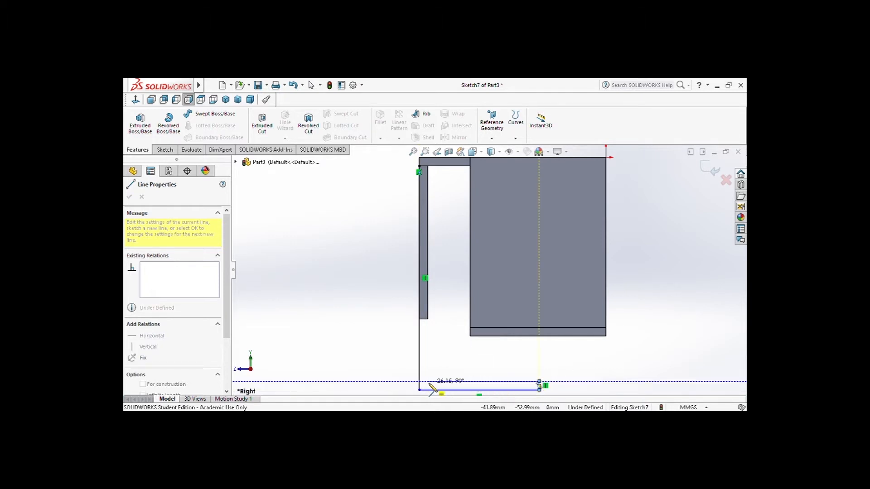
click(427, 382)
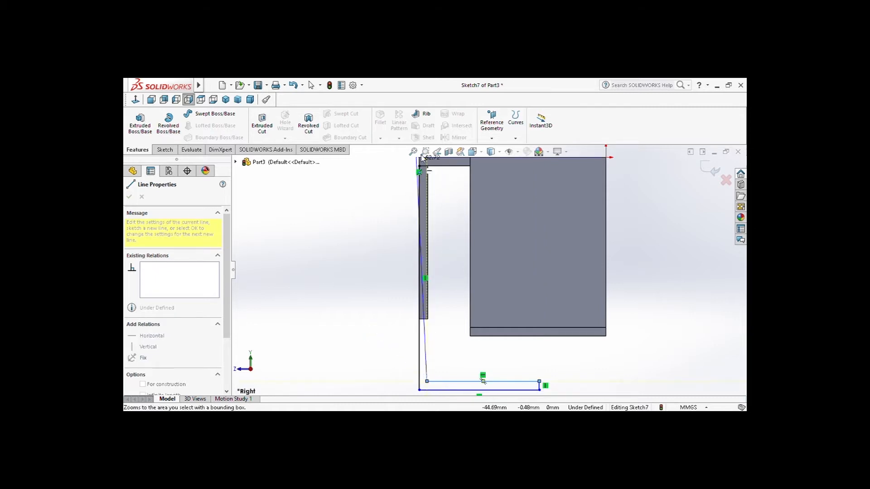
key(Escape)
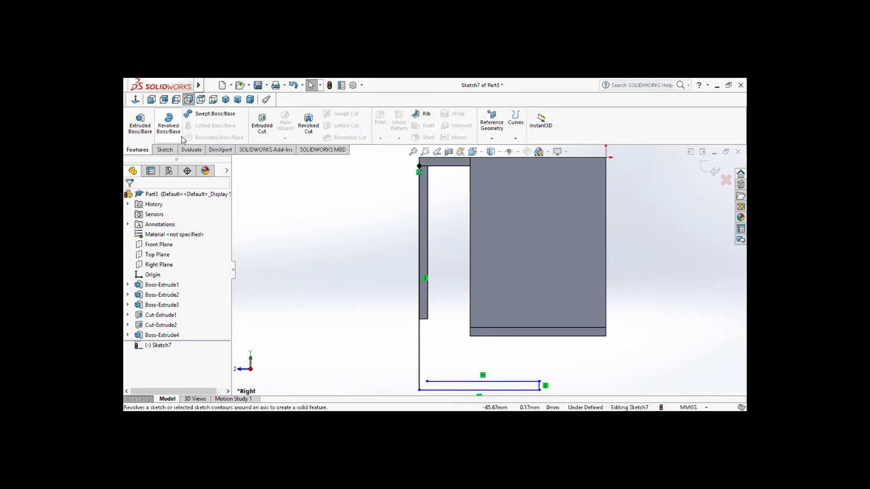
Dimension the long vertical line of the profile as 53 mm
click(164, 149)
click(161, 122)
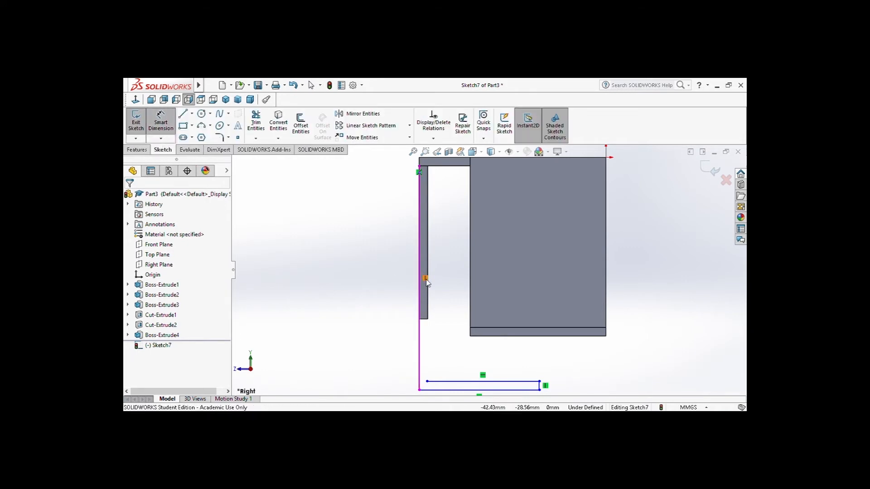
click(419, 342)
click(381, 327)
text(53)
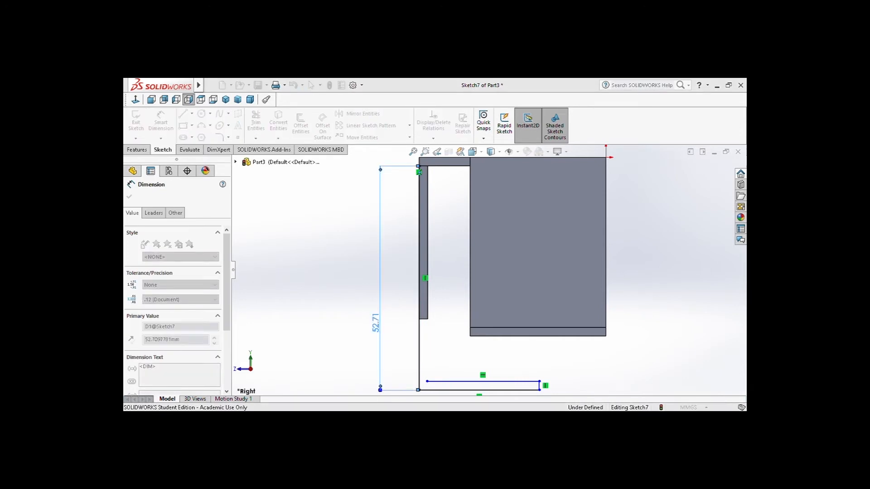
key(Return)
Dimension the profile's lower horizontal line as 32 mm
scroll(476, 344, up, 3)
scroll(496, 349, down, 5)
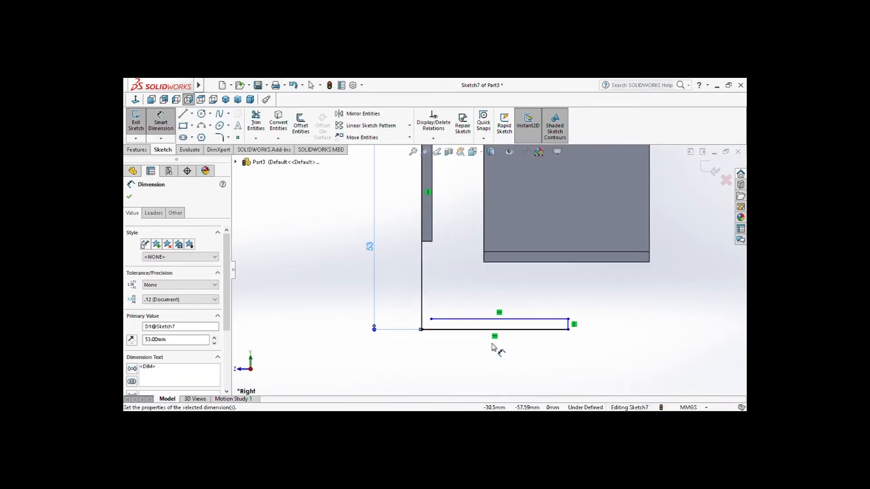
click(496, 329)
click(493, 368)
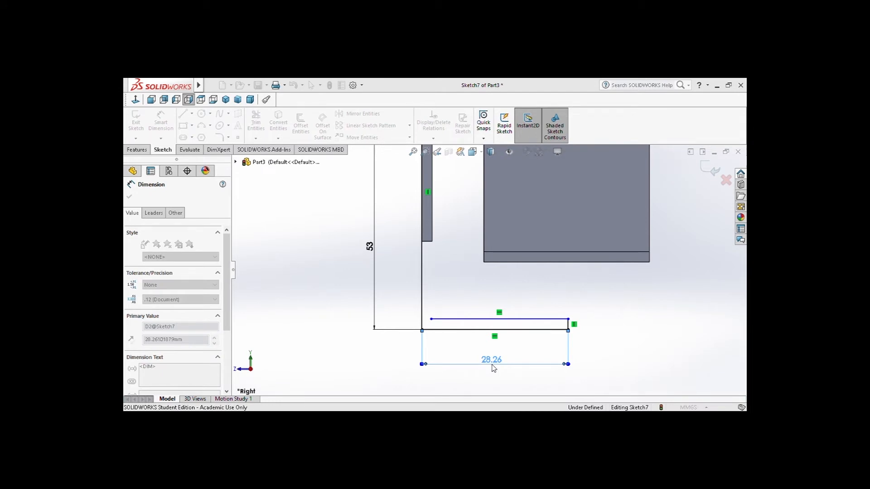
text(32)
key(Return)
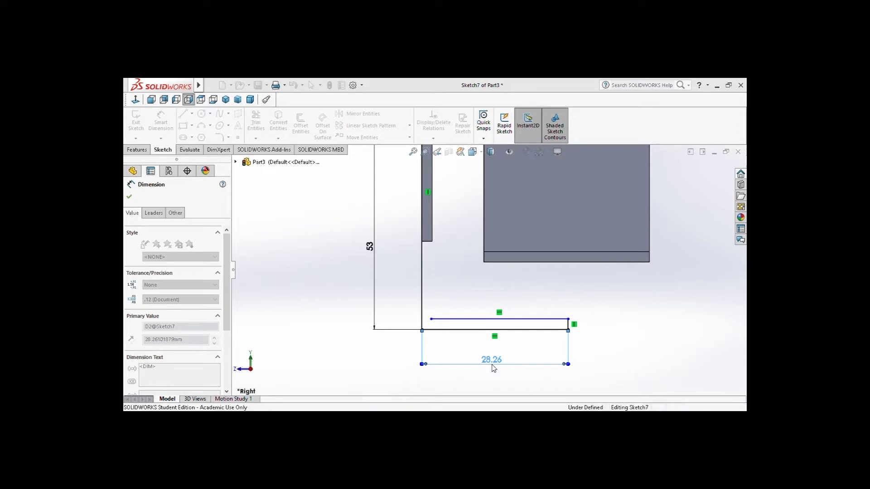
Dimension the profile's short vertical end as 2 mm and its upper horizontal line as 30 mm
click(588, 324)
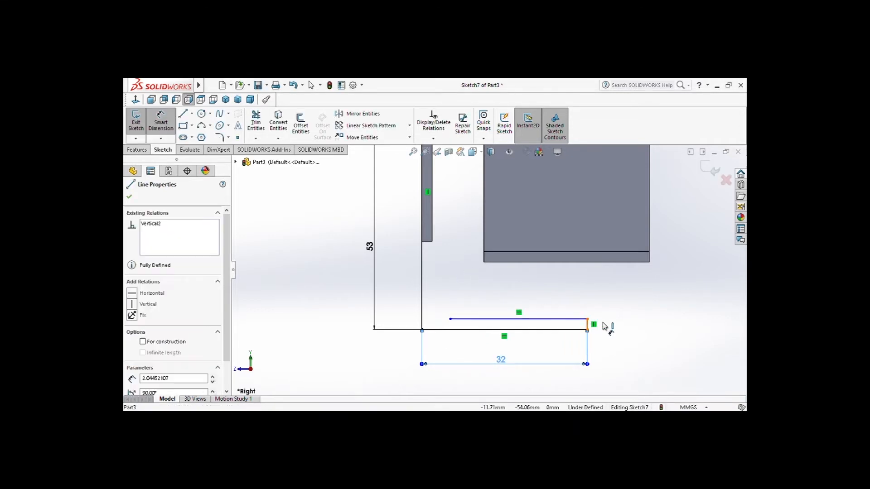
click(612, 326)
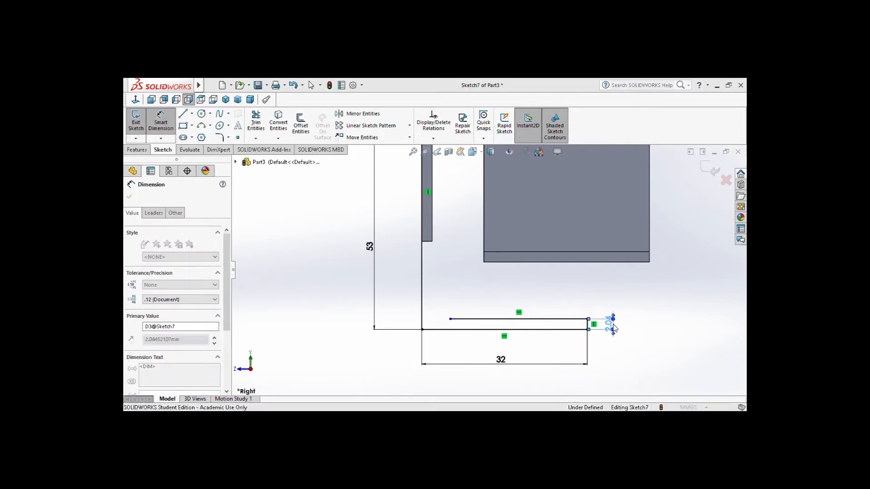
click(566, 320)
click(562, 303)
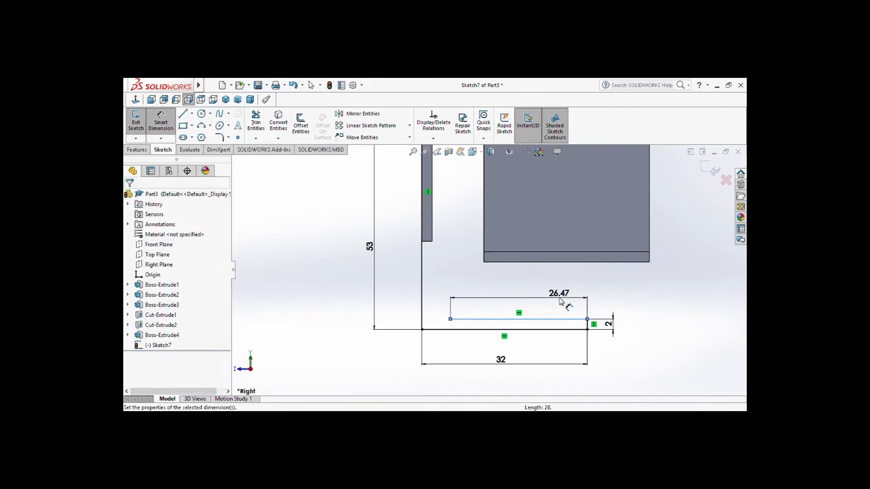
text(30)
key(Return)
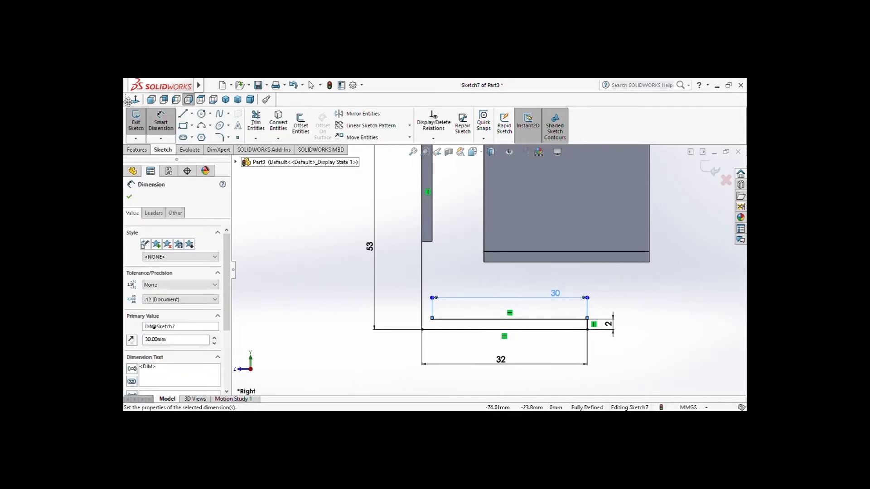
Draw a vertical line from the front end of the 30 mm line up to the tab's underside
click(183, 114)
click(432, 319)
scroll(434, 191, down, 2)
scroll(436, 187, up, 4)
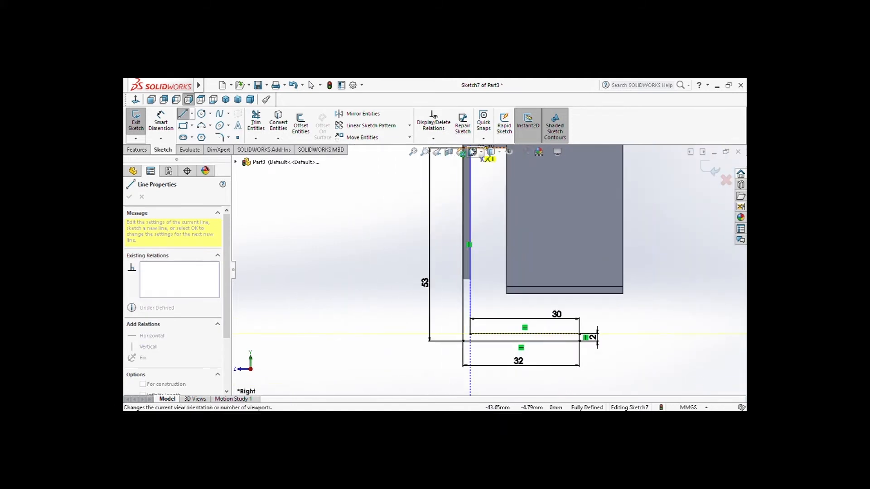
scroll(476, 190, up, 3)
click(479, 204)
key(Escape)
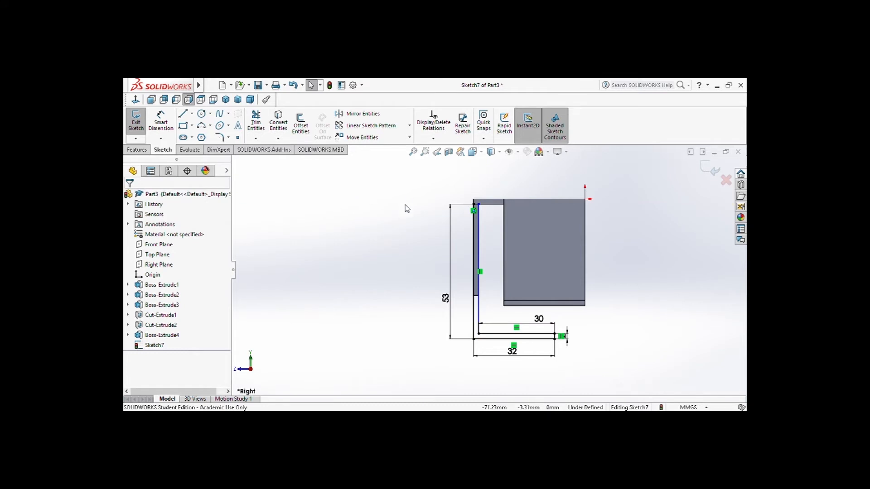
Close the L-shaped profile with a short line joining the upper ends of its two vertical lines, and finish the Line tool
click(183, 114)
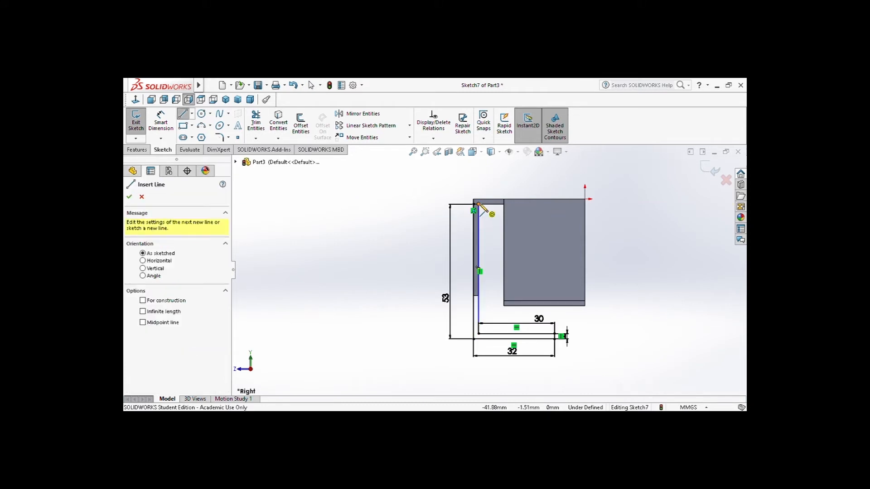
click(478, 205)
click(474, 205)
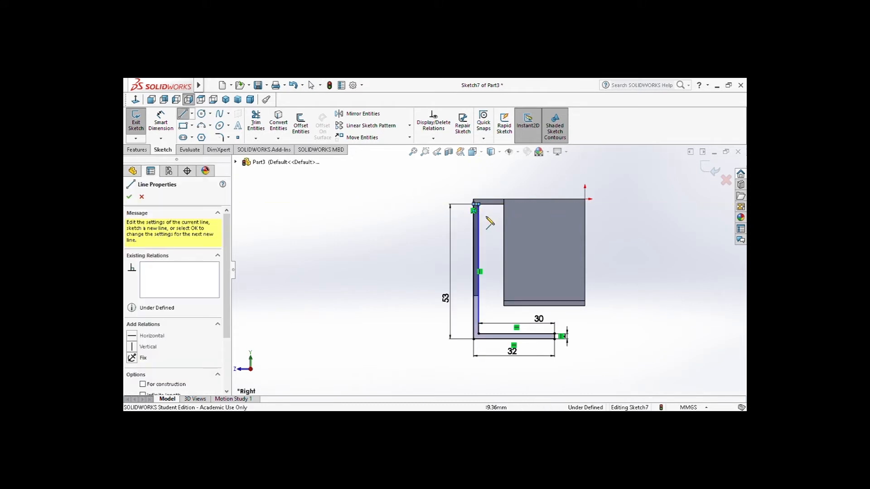
click(130, 196)
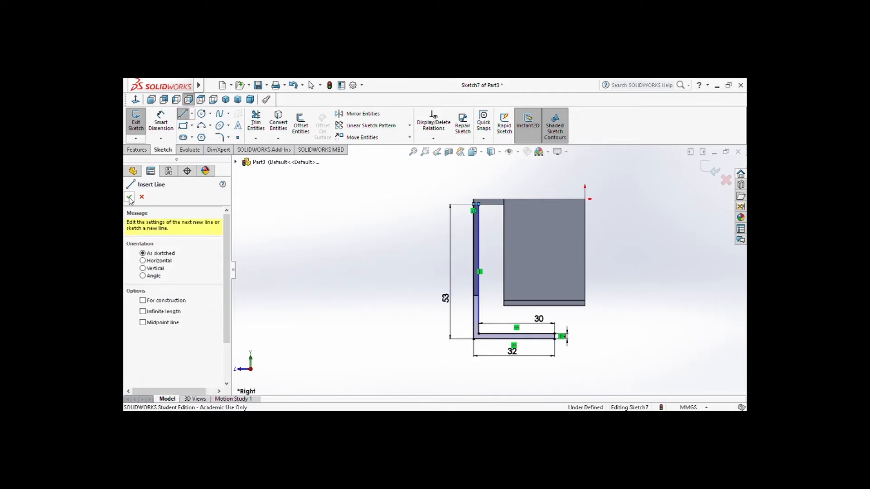
click(143, 150)
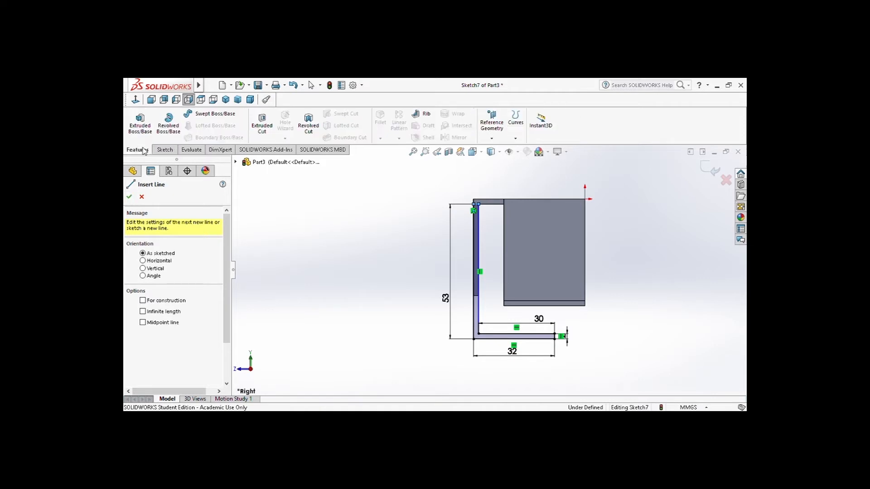
click(129, 197)
Extrude the L-shaped profile 19 mm in the reversed direction, across the wide front tab
click(140, 121)
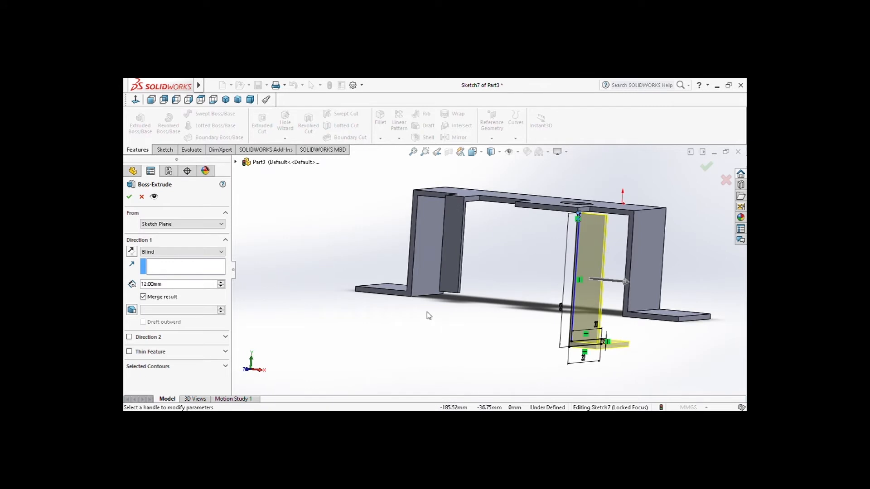
click(131, 251)
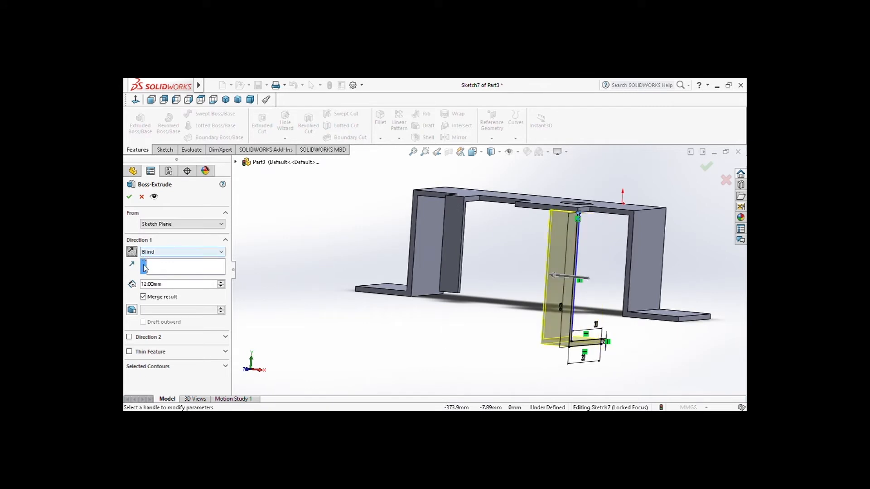
click(150, 286)
text(15)
key(Return)
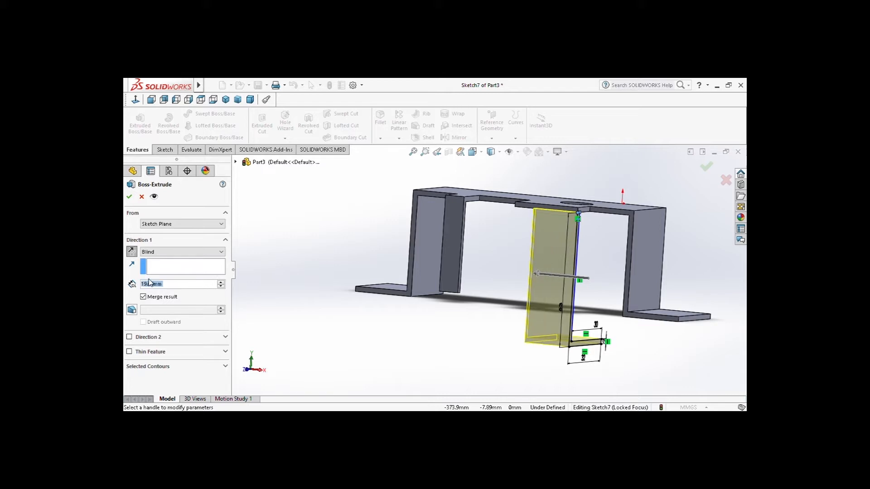
click(129, 198)
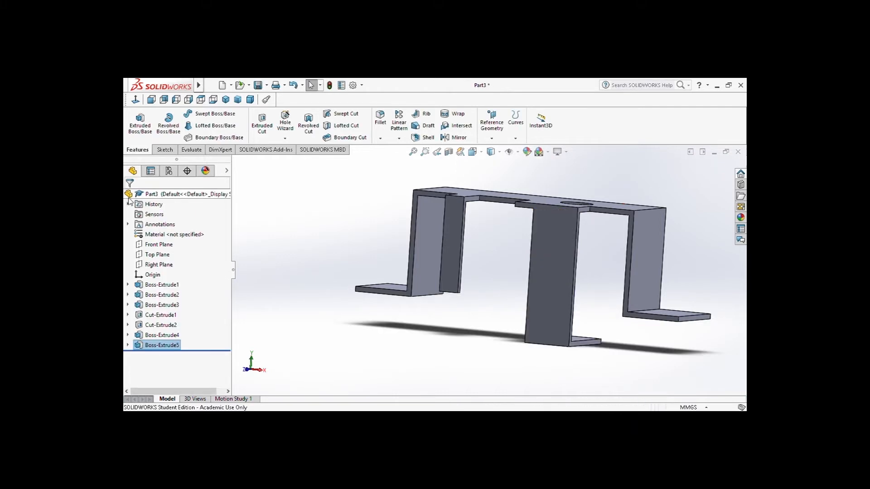
Sketch a rectangle 2 mm wide and about 32 mm tall from the upper end of the hanging leg's narrow side face
middle_drag(527, 313, 621, 249)
scroll(553, 237, down, 5)
click(540, 236)
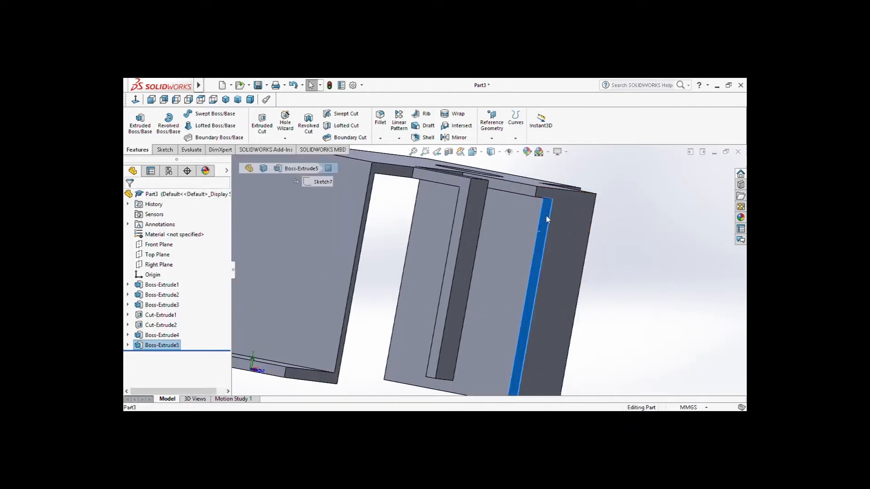
click(583, 204)
click(183, 125)
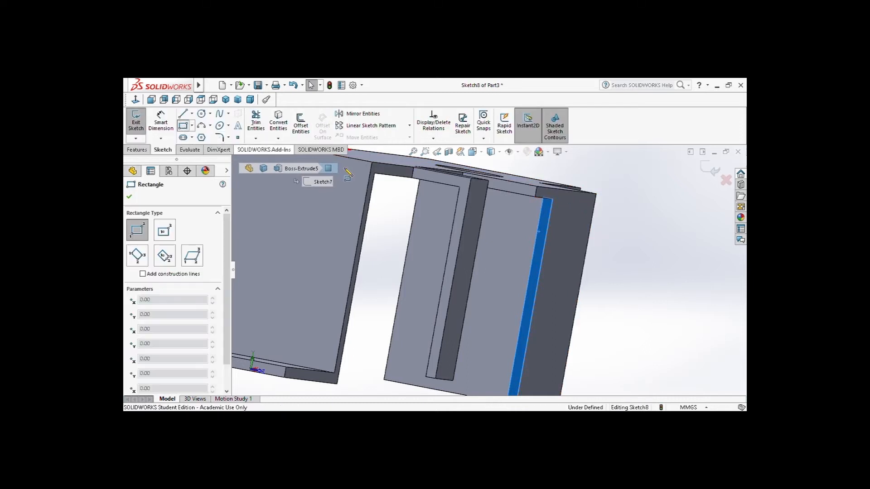
middle_drag(552, 211, 554, 197)
click(544, 198)
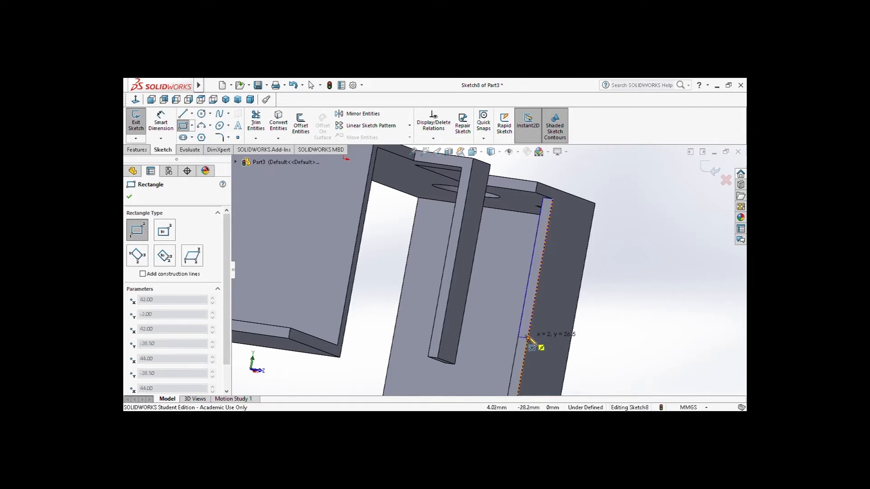
click(523, 367)
Dimension the height of the rectangle on the leg's side face as 36 mm
click(161, 123)
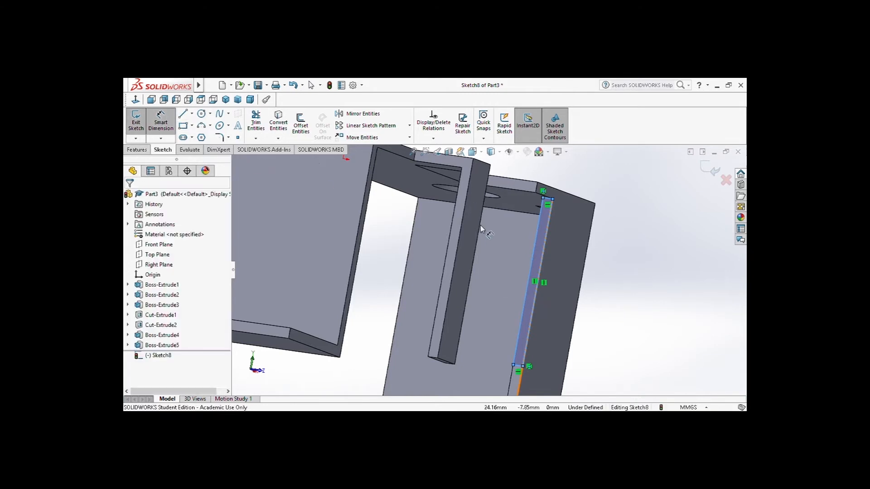
click(541, 254)
click(563, 261)
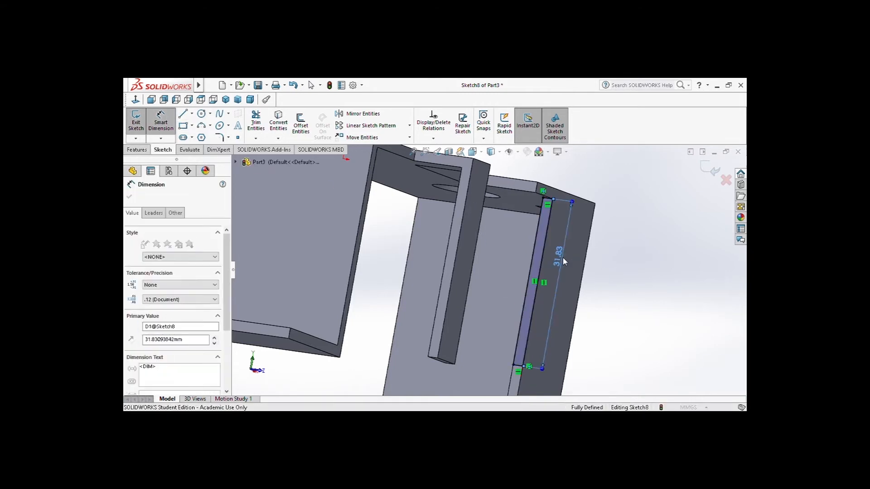
text(36)
key(Return)
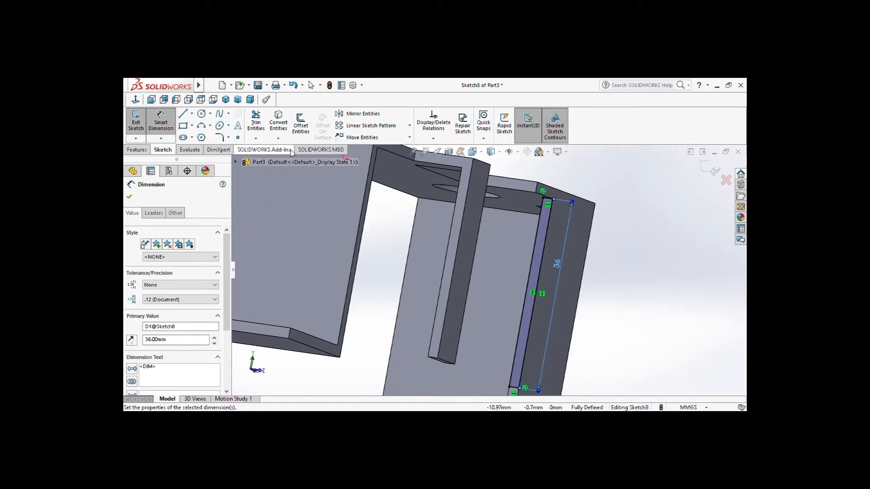
Extrude the 36 mm rectangle 8 mm outward from the leg's side face
mouse_move(125, 83)
click(137, 150)
click(140, 121)
text(8)
key(Return)
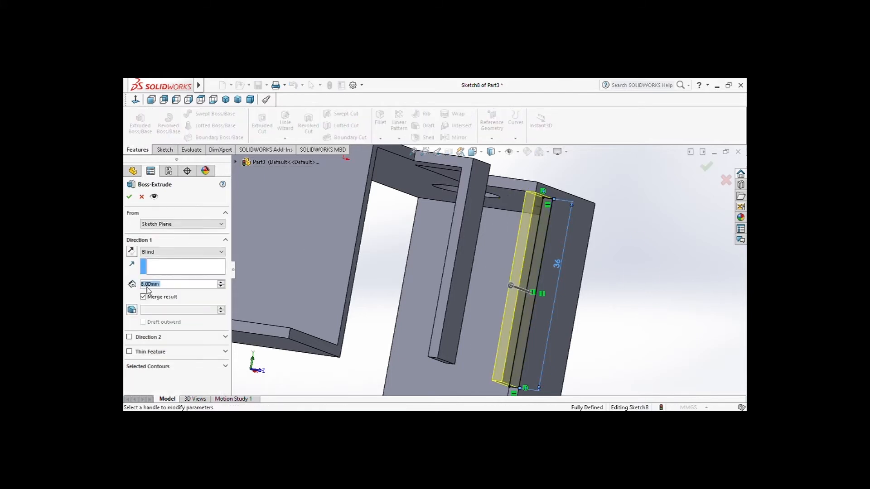
click(128, 196)
Sketch a 2 mm wide rectangle on the side face of the widened leg, rising from that face's lower end
middle_drag(611, 249, 573, 239)
click(473, 151)
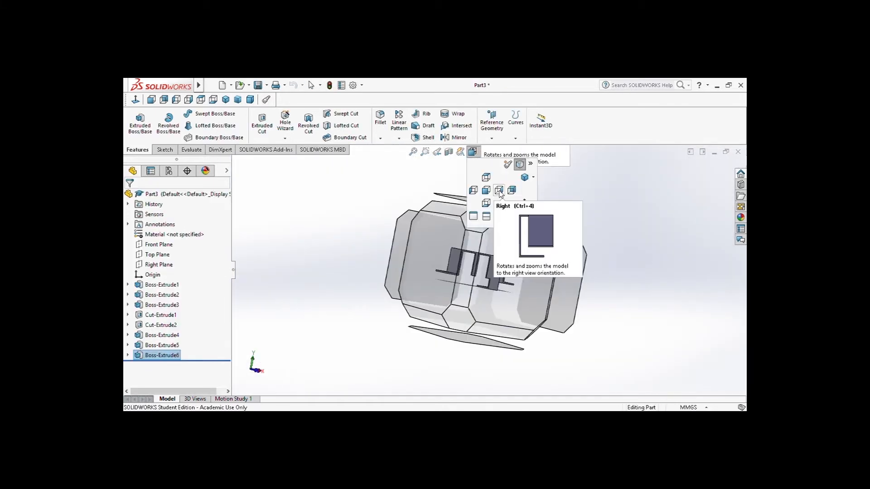
click(487, 191)
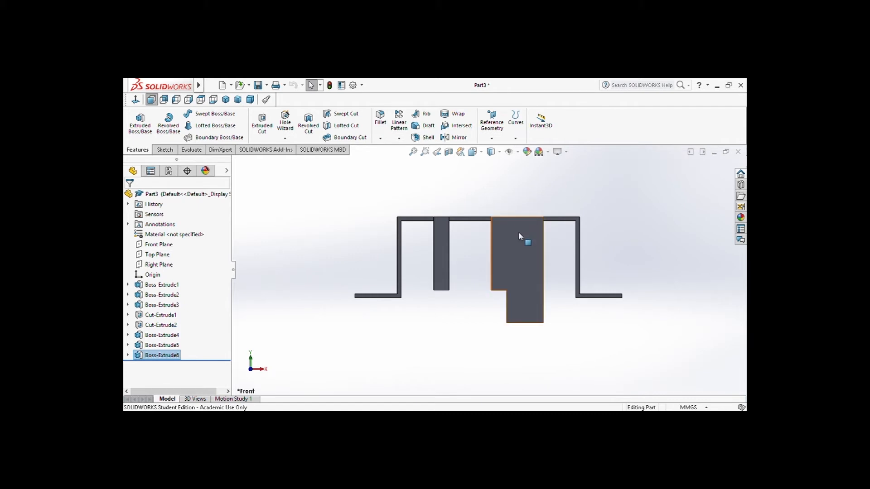
middle_drag(519, 236, 540, 264)
scroll(538, 266, down, 3)
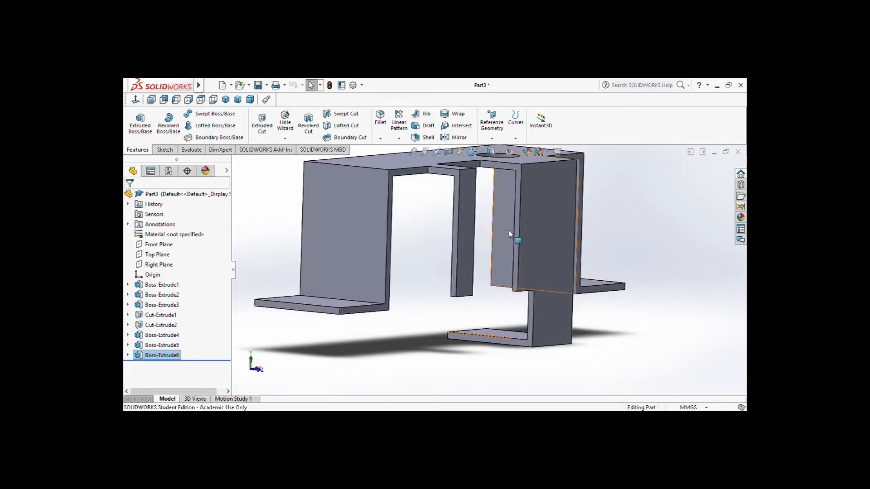
click(520, 240)
click(558, 214)
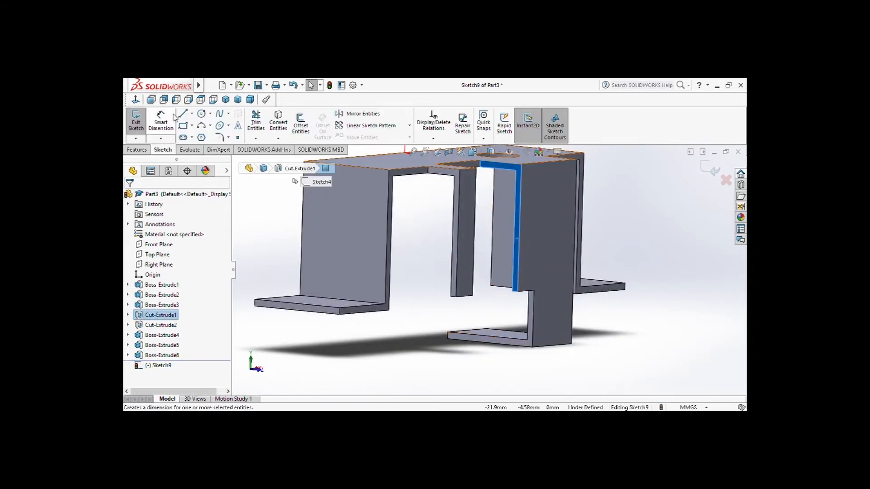
click(182, 127)
click(517, 291)
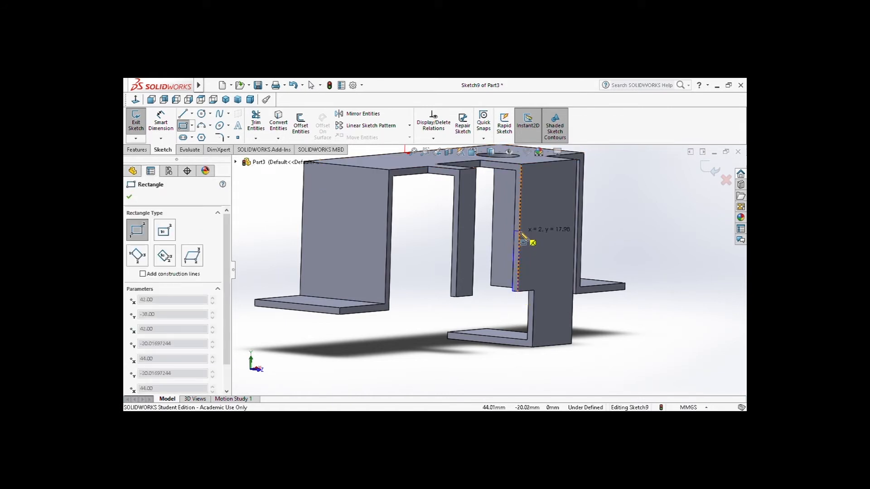
click(517, 219)
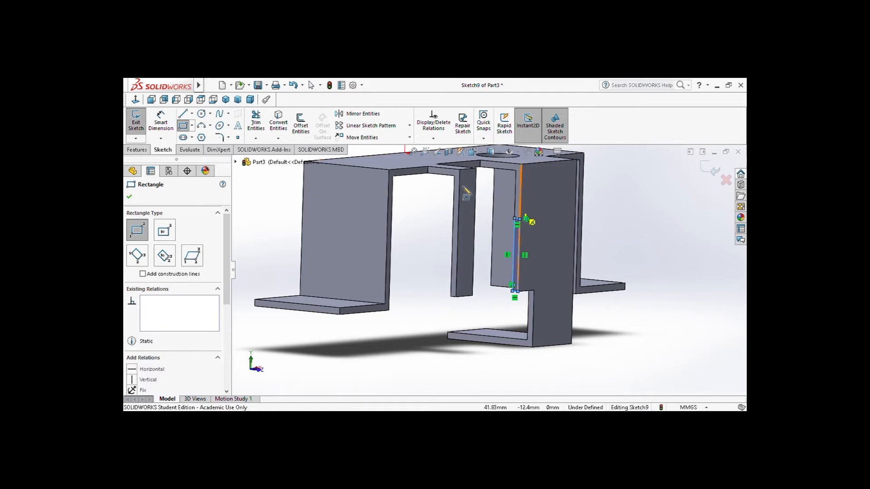
Dimension the height of the new side-face rectangle as 30 mm
click(161, 122)
click(520, 245)
click(554, 251)
text(30)
key(Return)
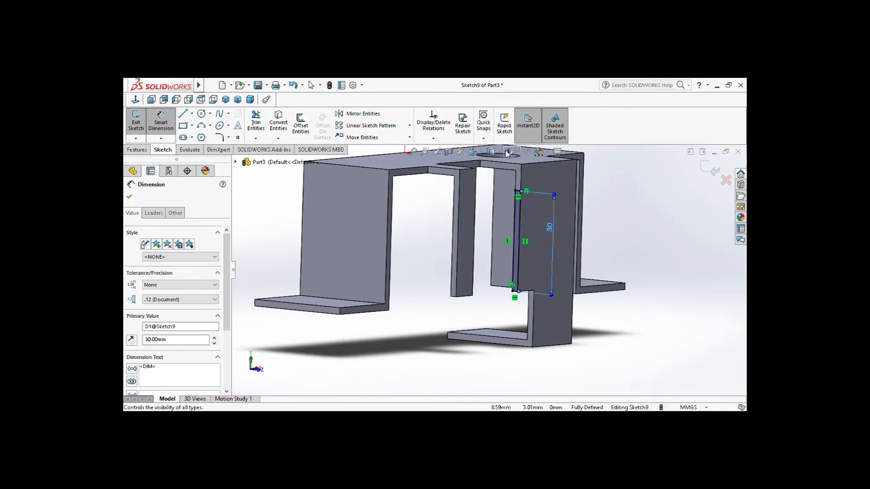
Extrude the 30 mm rectangle 13 mm toward the narrow hanging tab
click(473, 151)
click(483, 192)
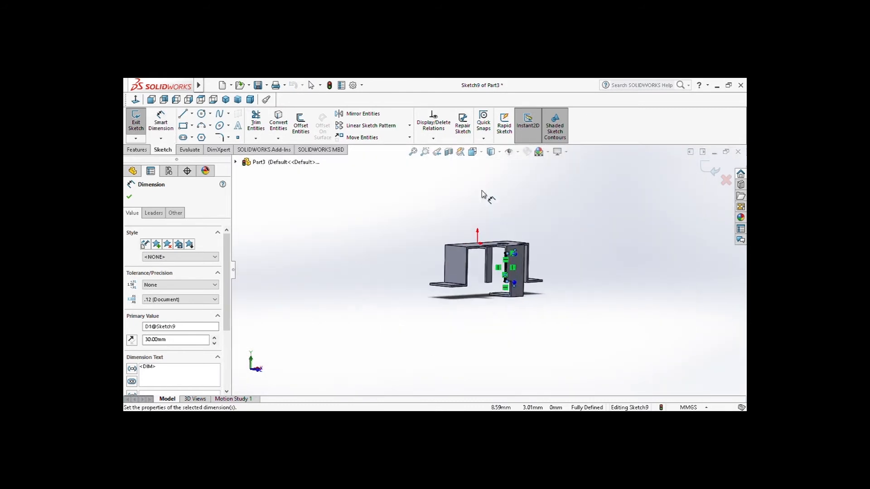
click(136, 150)
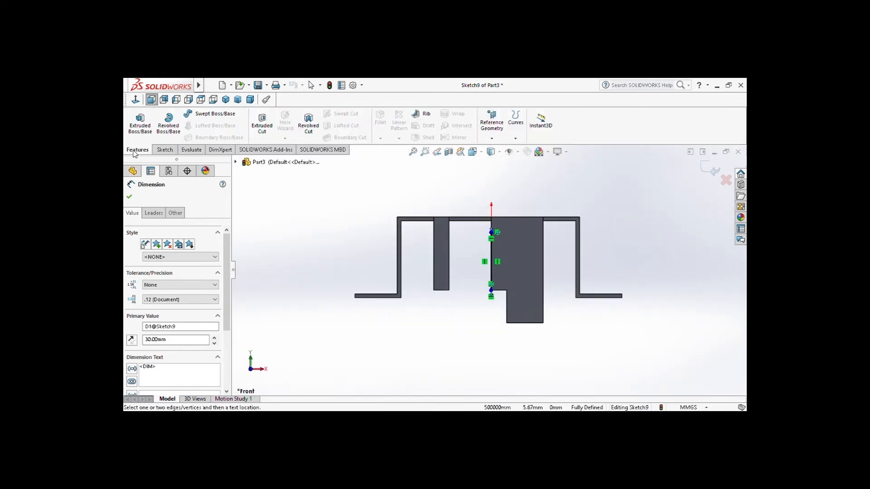
click(144, 130)
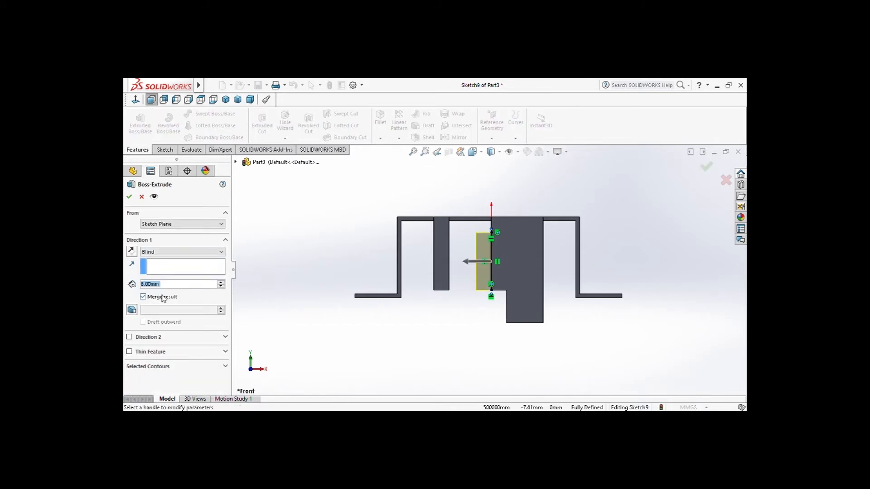
text(13)
key(Return)
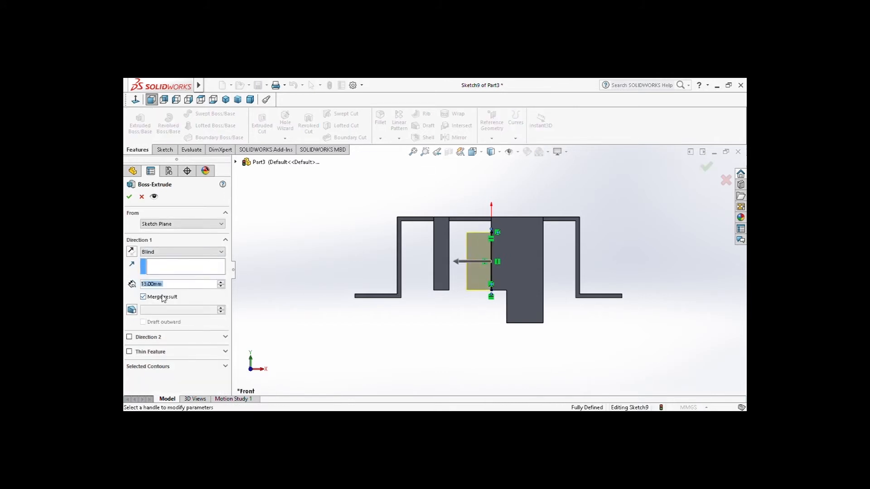
click(128, 198)
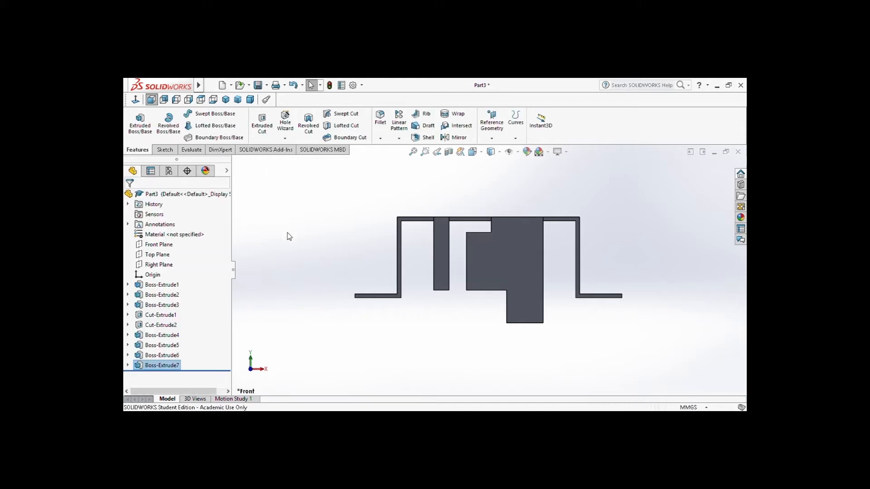
Sketch a right triangle about 9.9 mm tall and 5.8 mm wide on the front face, at the side extension's lower outer corner
scroll(484, 308, down, 3)
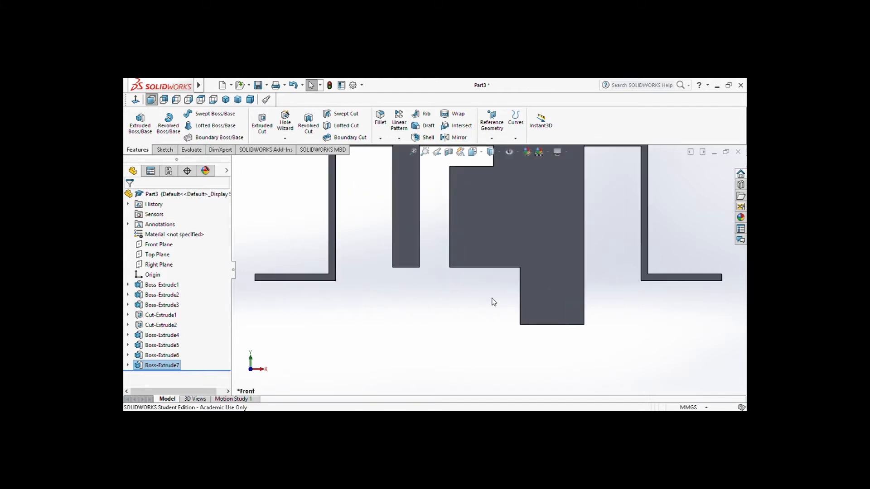
click(491, 240)
click(529, 211)
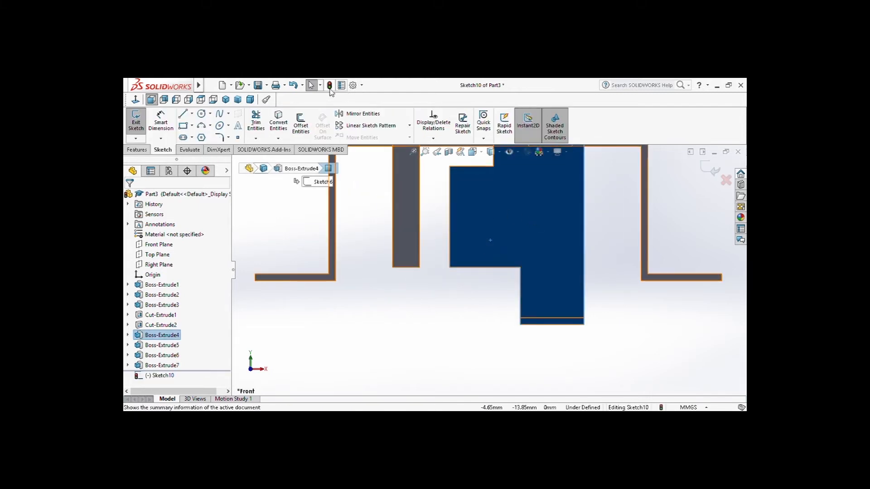
click(182, 114)
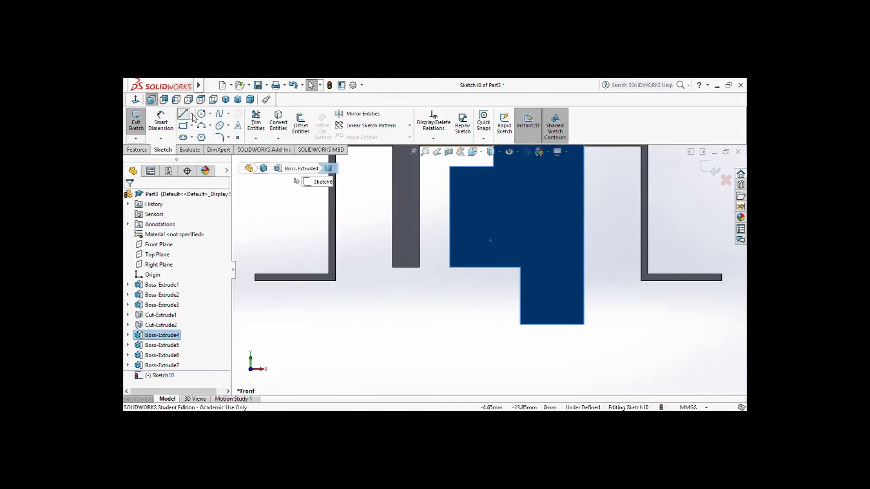
click(449, 268)
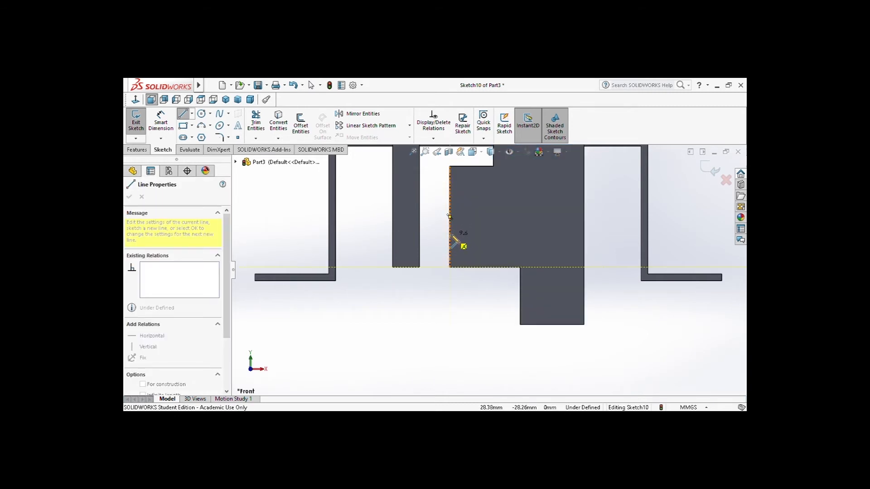
click(449, 234)
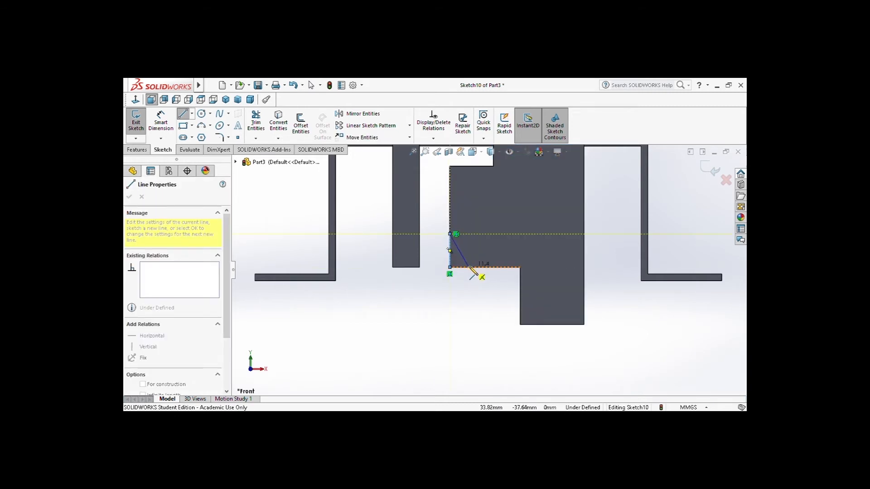
click(469, 268)
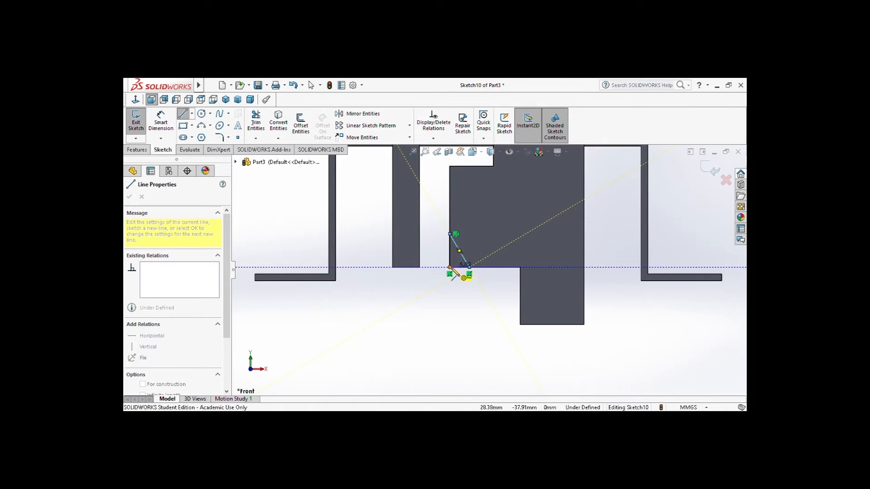
click(450, 268)
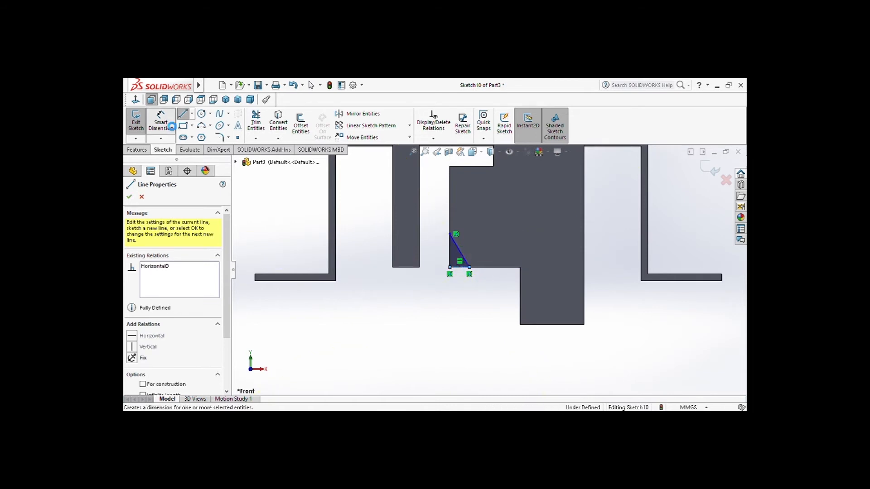
Dimension the corner triangle's vertical side as 10 mm and its horizontal side as 6 mm
click(161, 122)
click(450, 251)
click(438, 253)
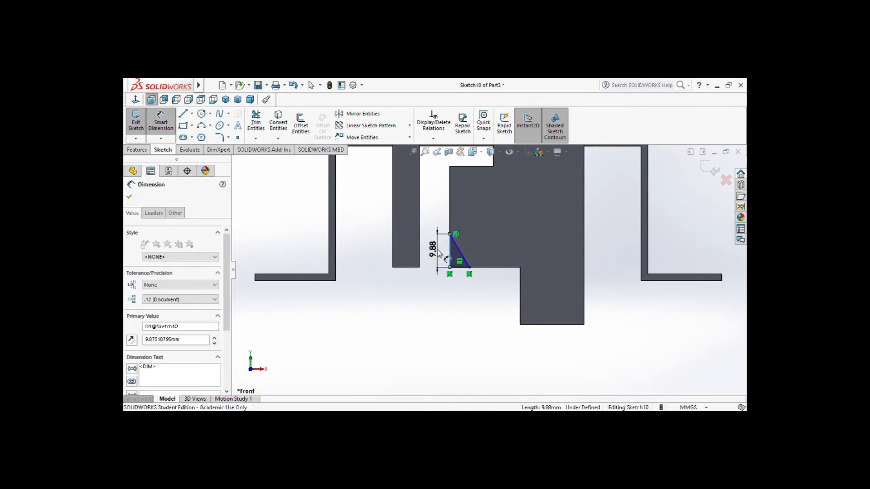
text(10)
key(Return)
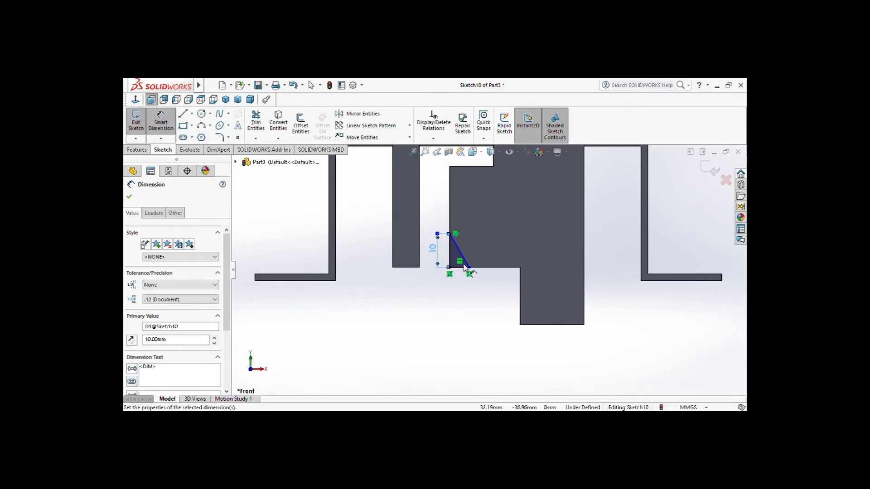
click(460, 268)
click(467, 298)
text(6)
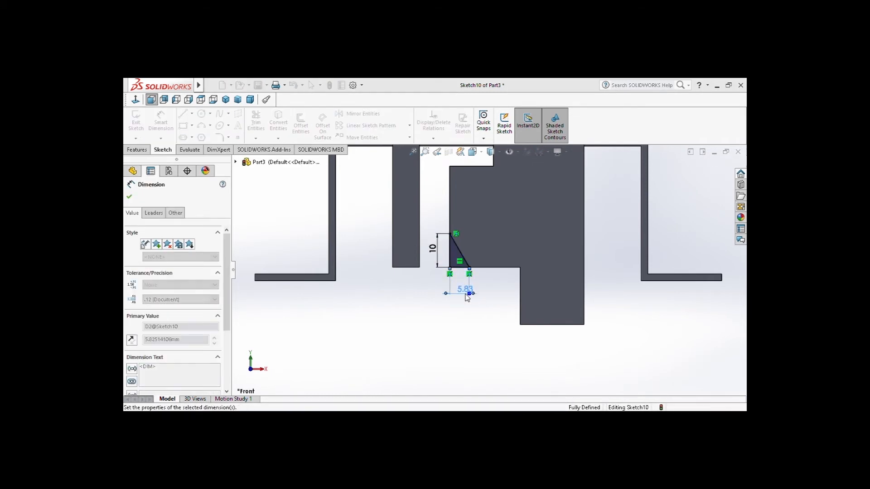
key(Return)
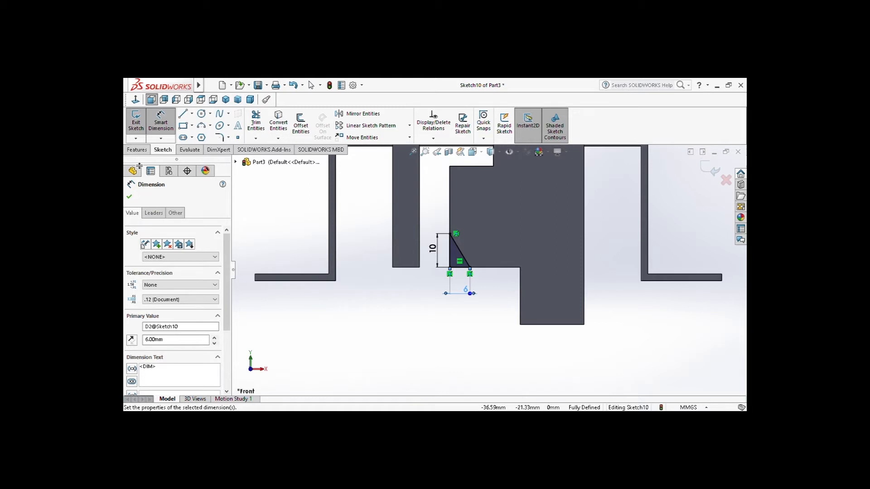
Extrude-cut the corner triangle 13 mm deep to chamfer the side extension's lower outer corner
click(137, 150)
click(261, 125)
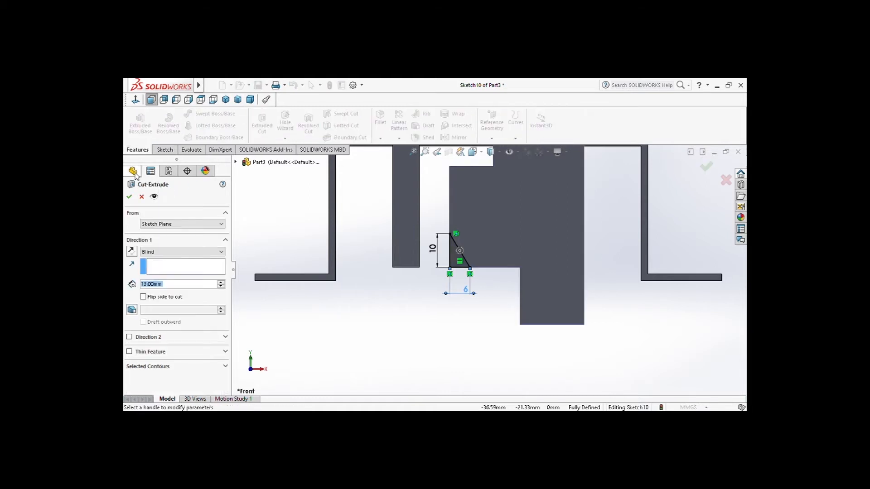
click(129, 196)
Examine the bracket from the front and the back, including the hanging tabs and the foot of the L-shaped one
scroll(346, 243, down, 2)
scroll(346, 243, up, 3)
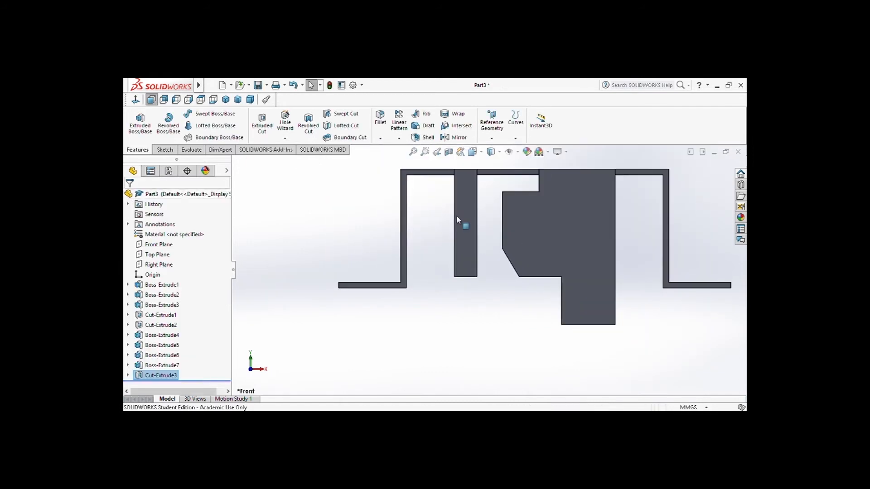
scroll(290, 291, down, 1)
scroll(297, 291, up, 3)
scroll(647, 218, down, 2)
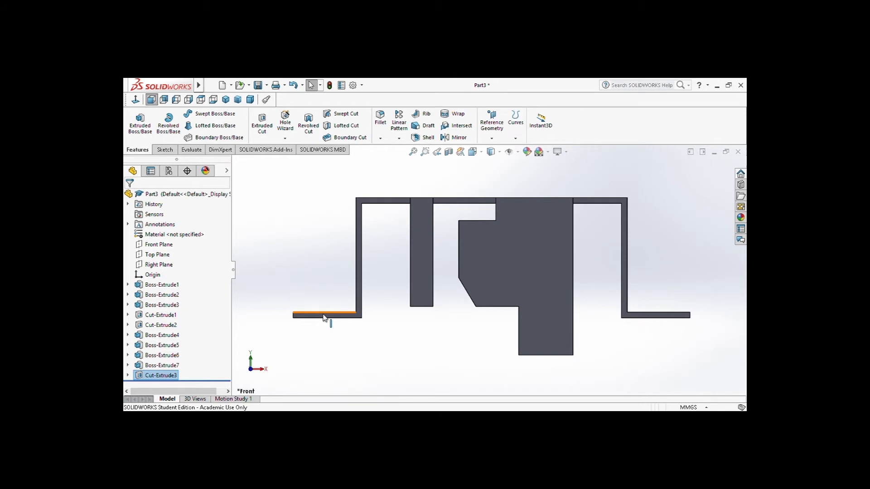
middle_drag(369, 340, 503, 373)
click(472, 151)
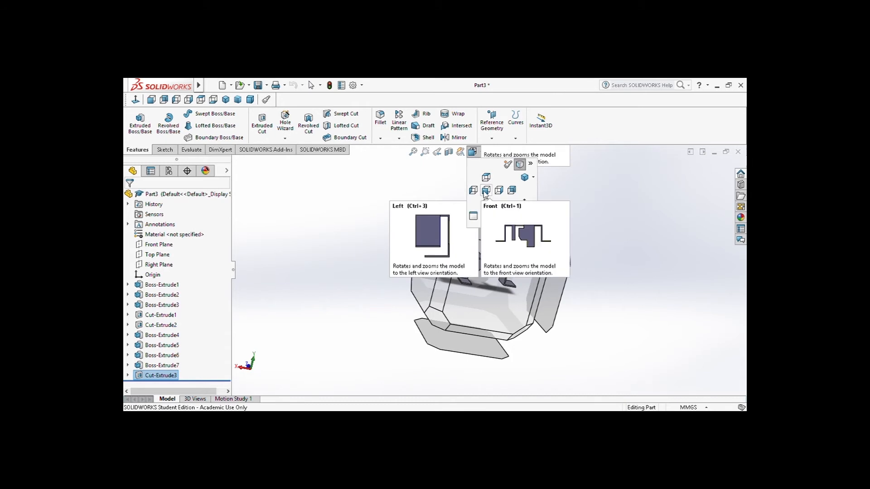
click(511, 191)
middle_drag(466, 262, 482, 302)
scroll(482, 303, up, 2)
scroll(484, 303, down, 5)
scroll(480, 211, up, 2)
scroll(491, 193, up, 2)
scroll(428, 357, down, 1)
scroll(572, 147, down, 2)
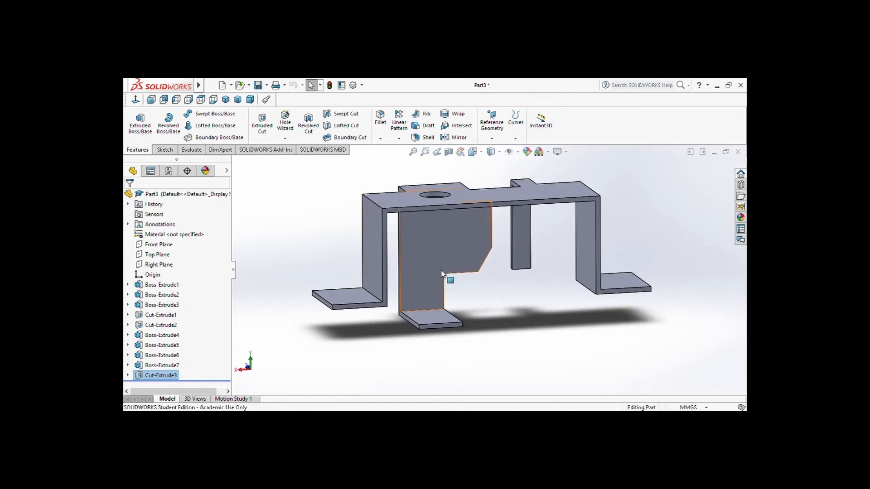
Start a sketch on the top face of the L-shaped hanging tab's foot
click(164, 149)
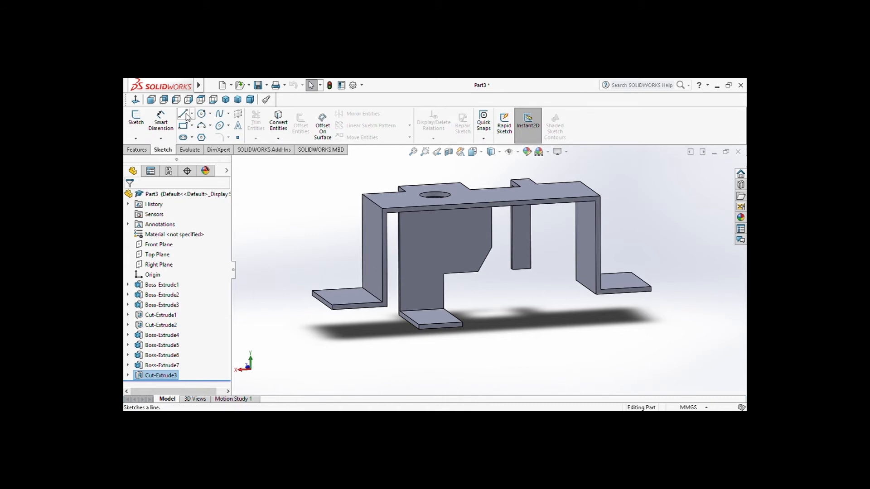
click(186, 115)
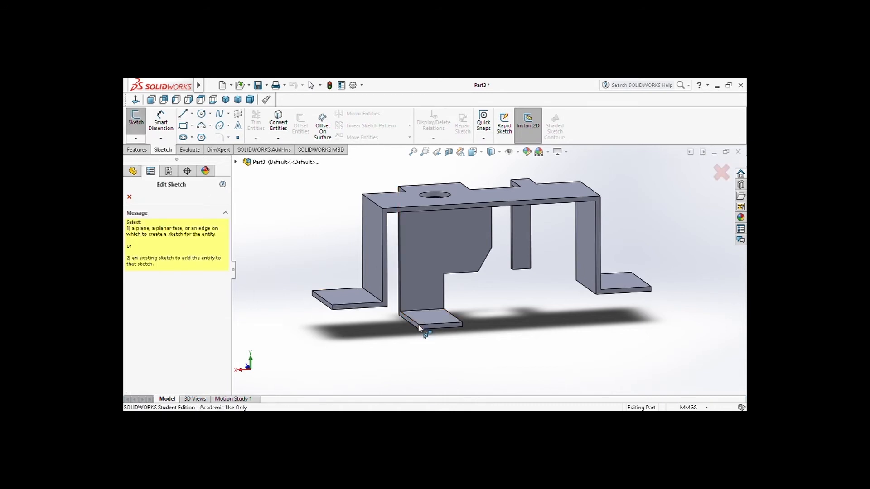
click(130, 197)
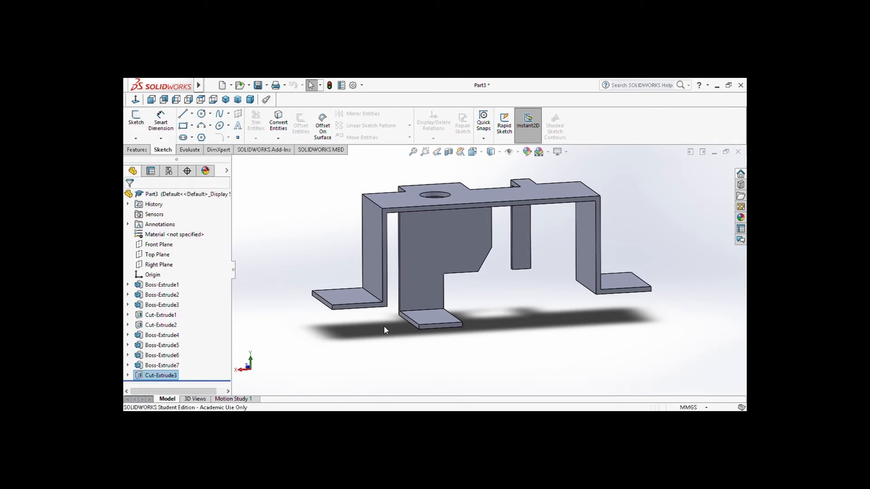
click(431, 318)
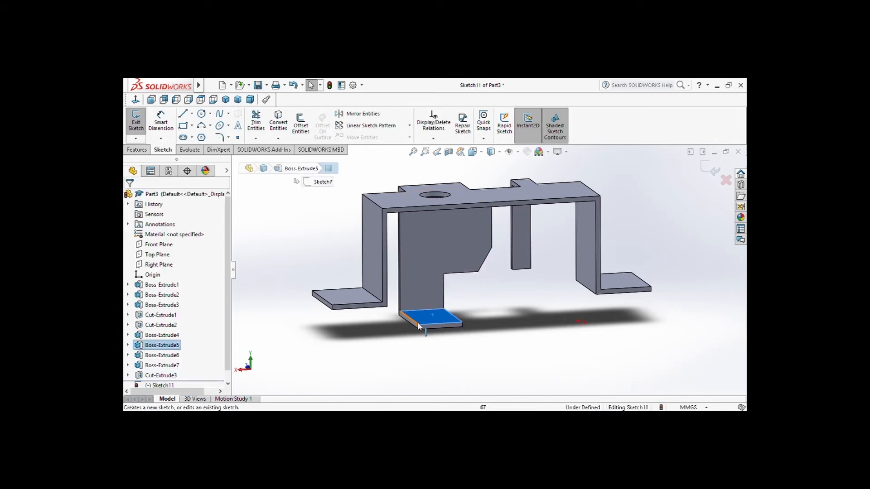
Try to sketch a line from the foot's front corner along its front edge
click(183, 114)
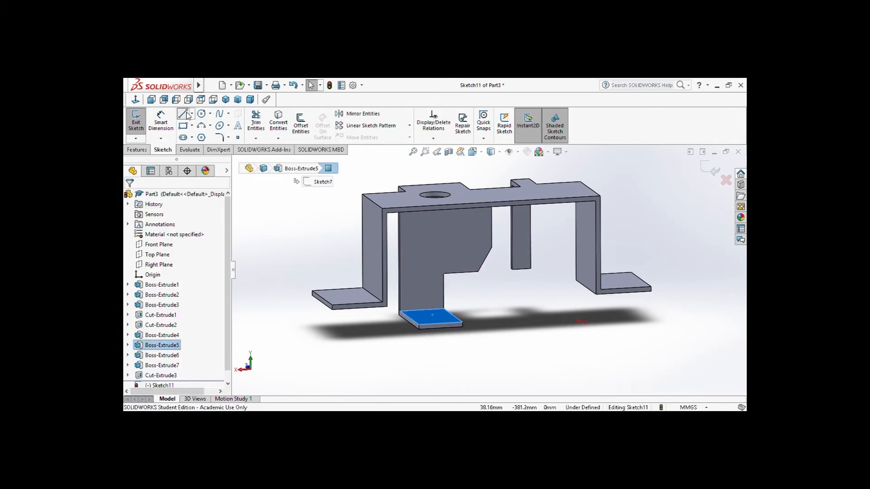
click(419, 330)
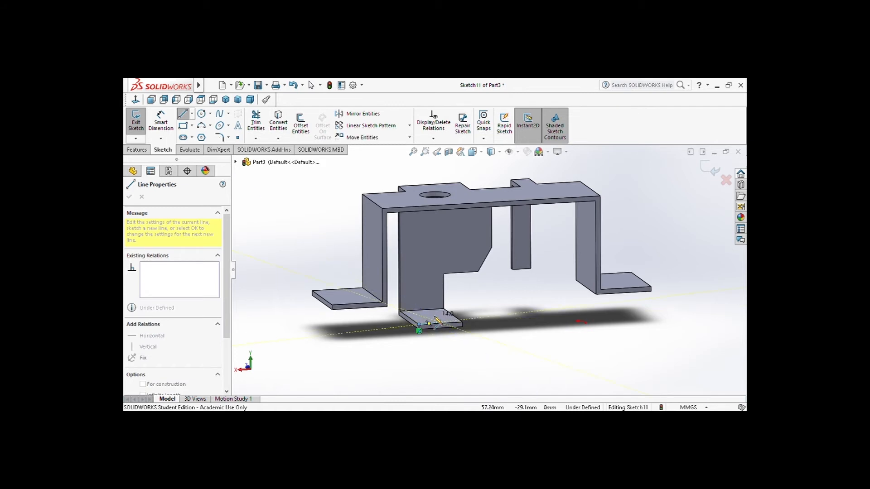
scroll(453, 335, down, 4)
scroll(458, 321, down, 5)
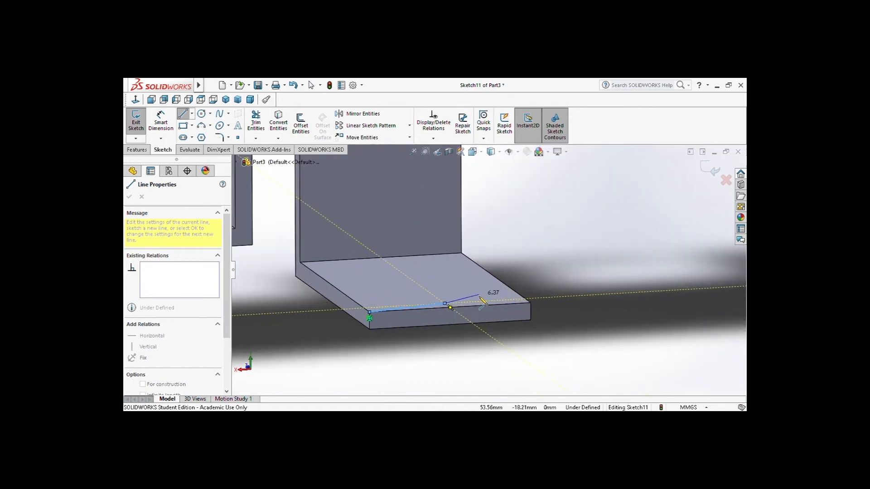
key(Escape)
click(447, 269)
Sketch a line from the foot's front corner to the front edge's midpoint and a perpendicular line inward from there
click(182, 114)
click(348, 314)
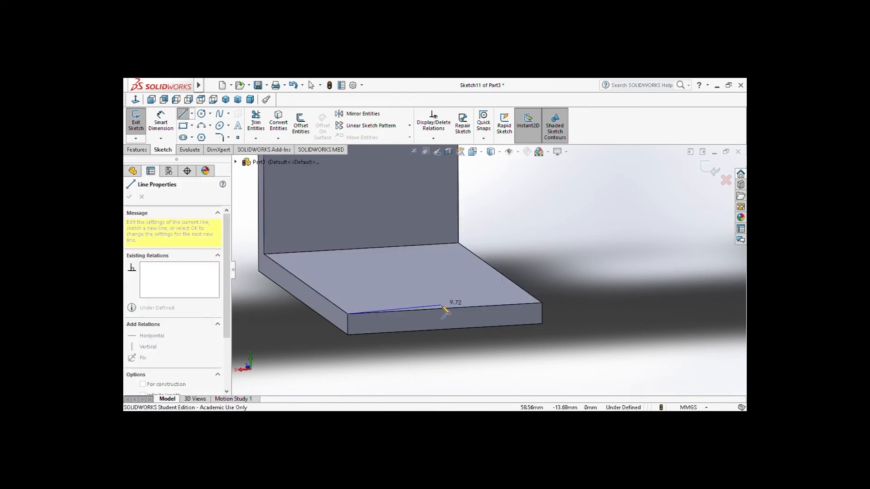
click(445, 308)
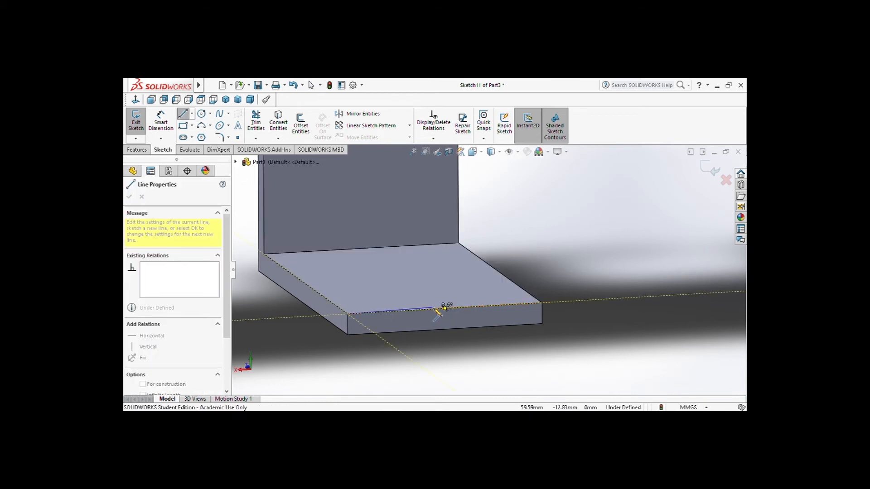
click(419, 290)
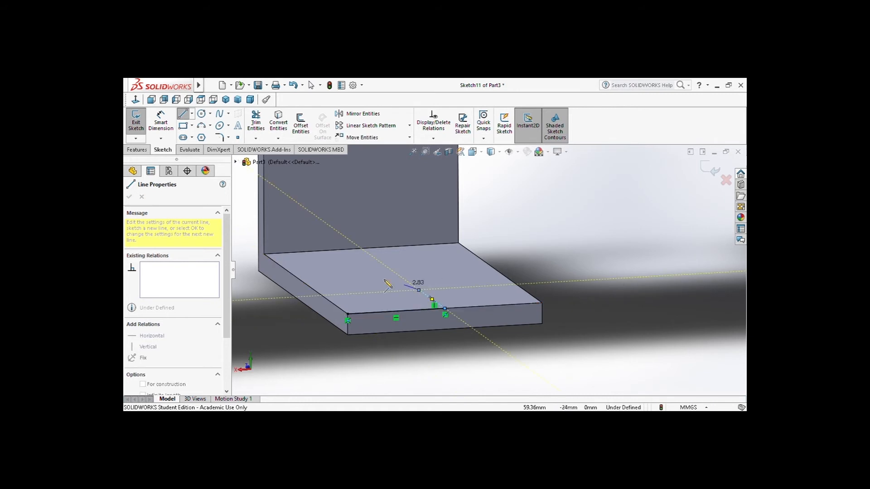
key(Escape)
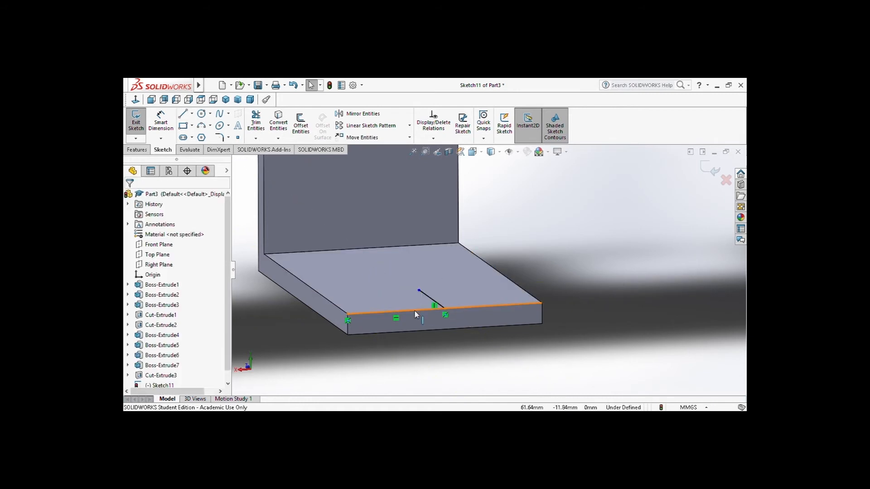
Try to dimension the sketched line along the foot's front edge
click(161, 122)
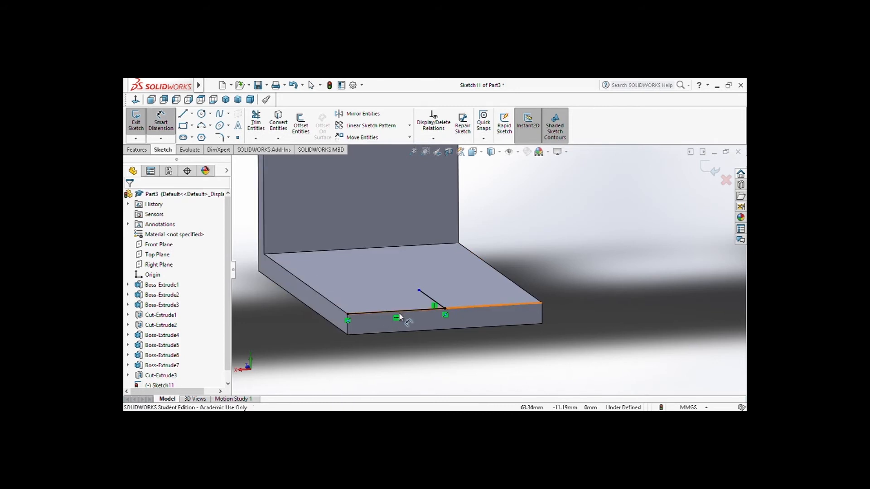
click(399, 317)
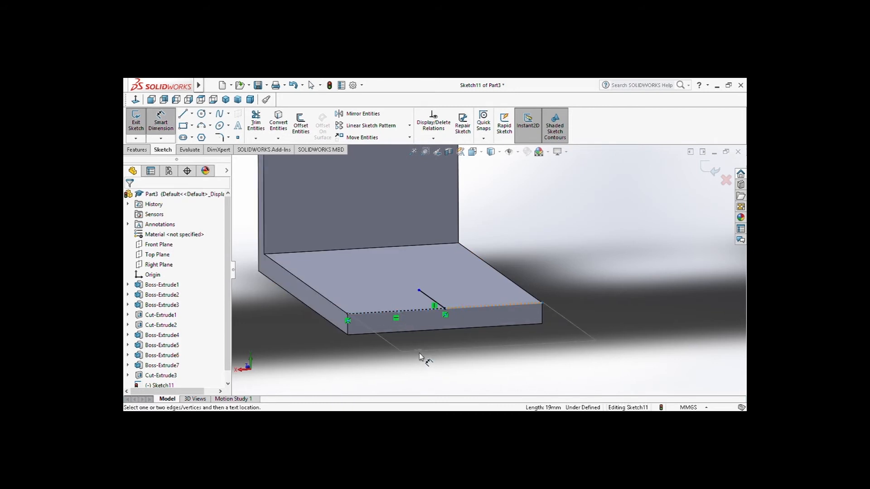
key(Escape)
click(164, 124)
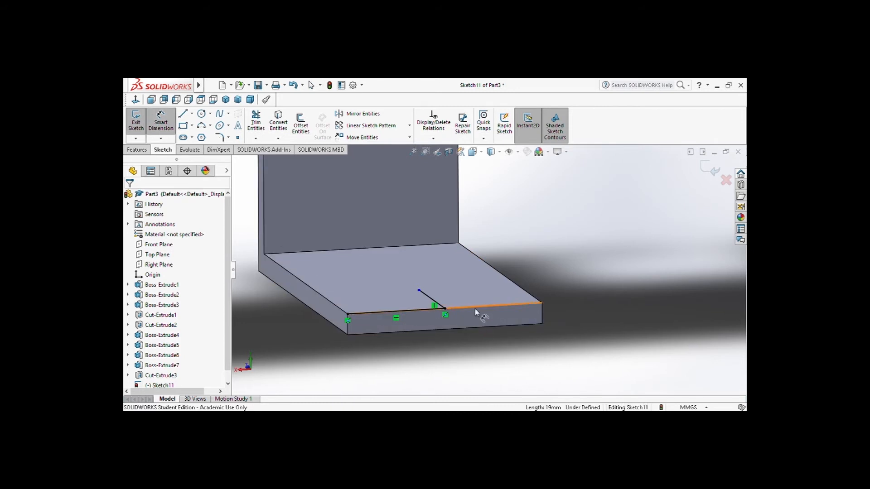
click(444, 311)
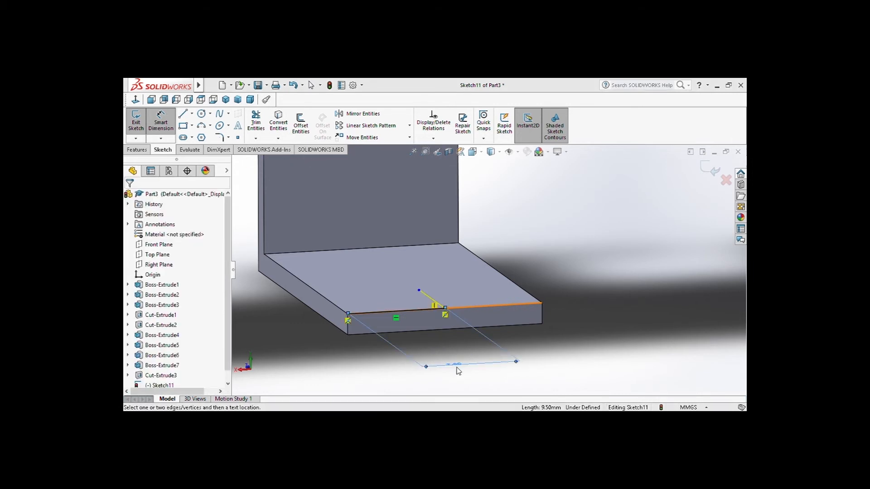
key(Escape)
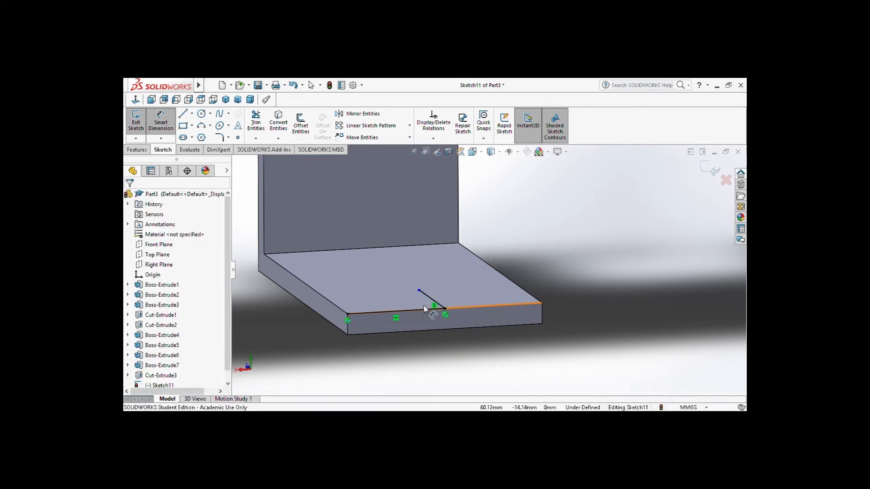
key(Escape)
Delete the perpendicular line and the front-edge line from the foot sketch
click(427, 297)
key(Delete)
click(425, 310)
key(Delete)
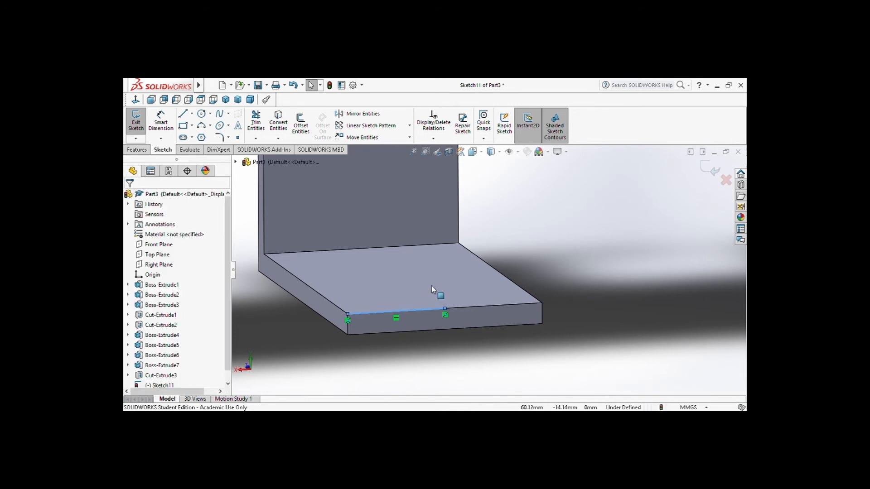
Sketch a line from the foot's front corner to the front edge's midpoint and a perpendicular line about 10 mm long inward
click(431, 287)
middle_drag(411, 246, 417, 271)
middle_drag(471, 377, 474, 310)
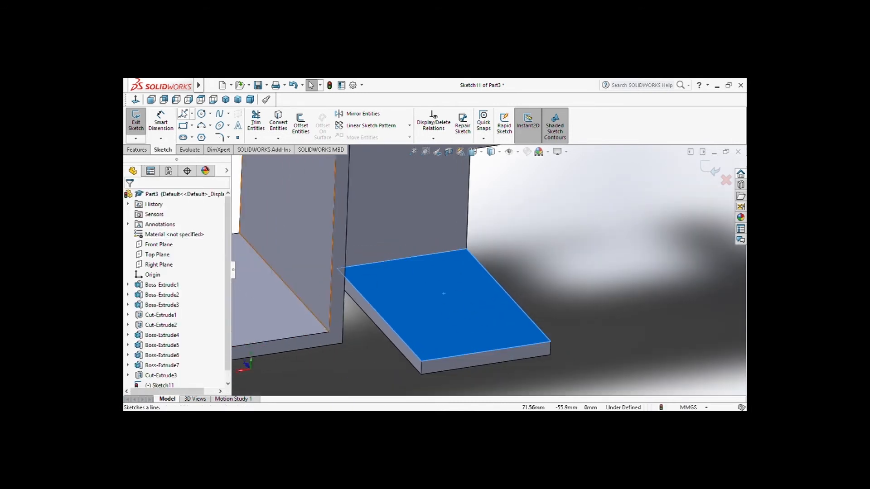
click(182, 115)
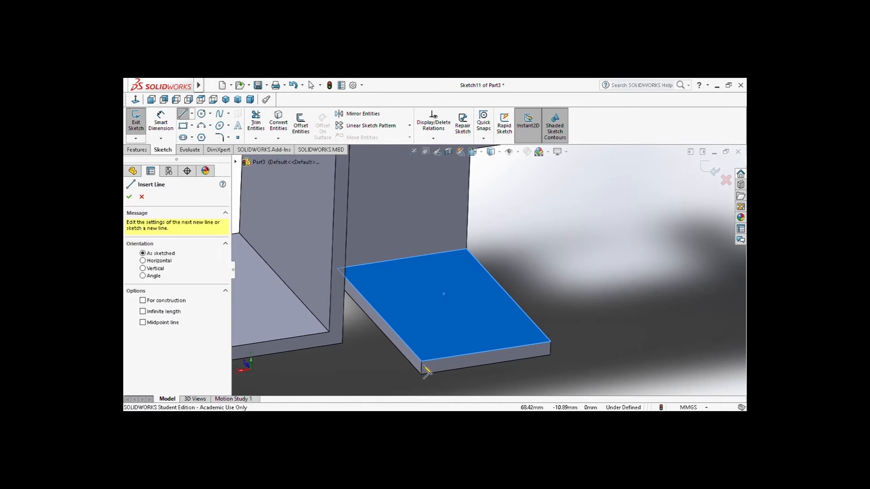
click(422, 362)
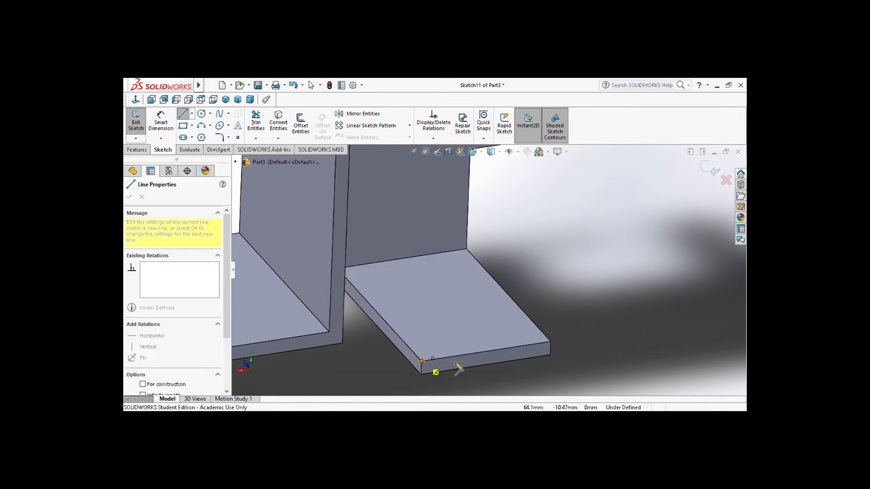
click(487, 352)
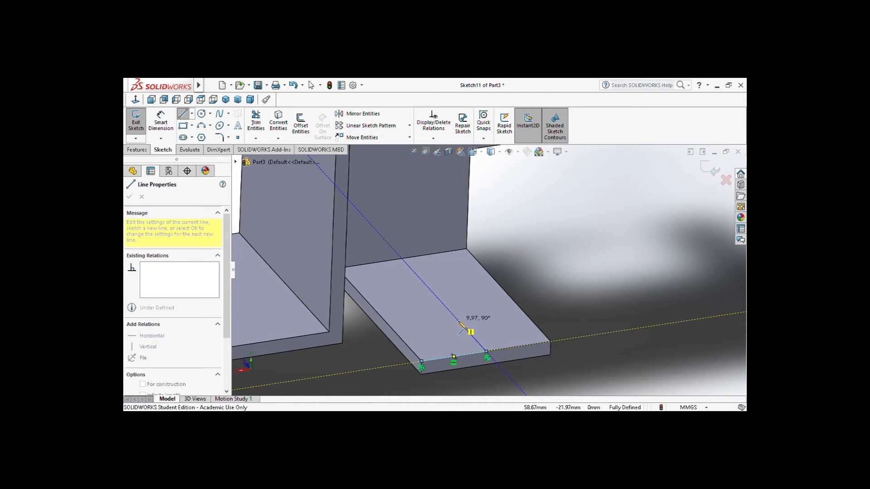
click(459, 321)
key(Escape)
Dimension the front-edge line of the foot sketch, and delete that dimension
click(175, 126)
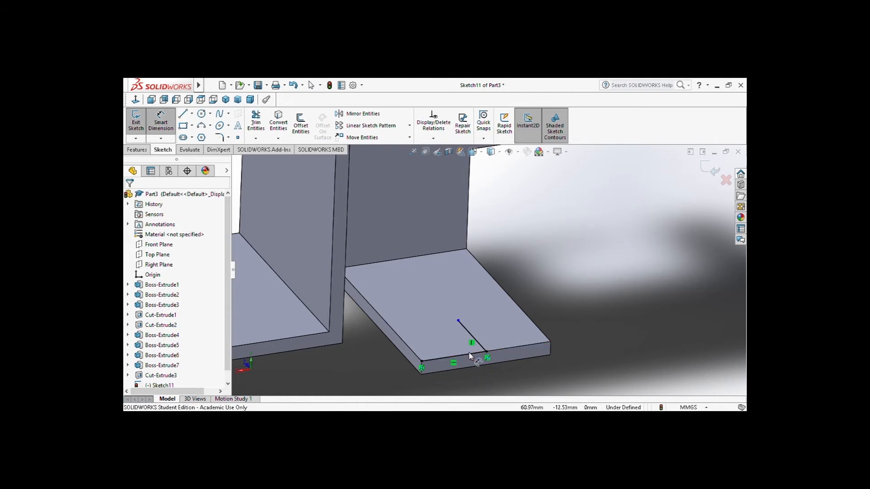
click(468, 354)
click(481, 385)
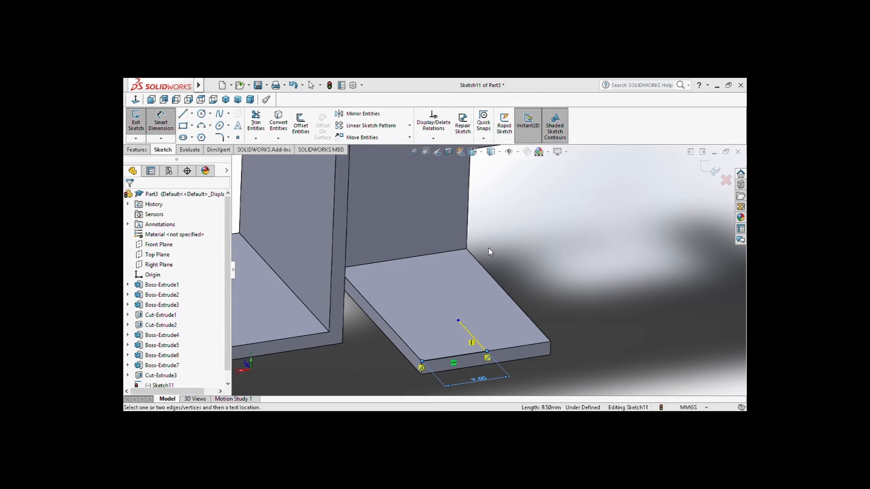
click(482, 381)
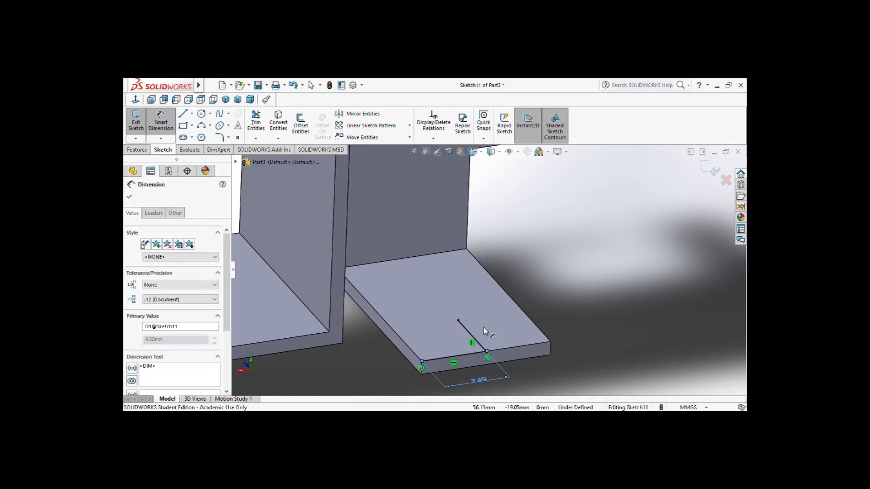
drag(228, 301, 232, 250)
key(Delete)
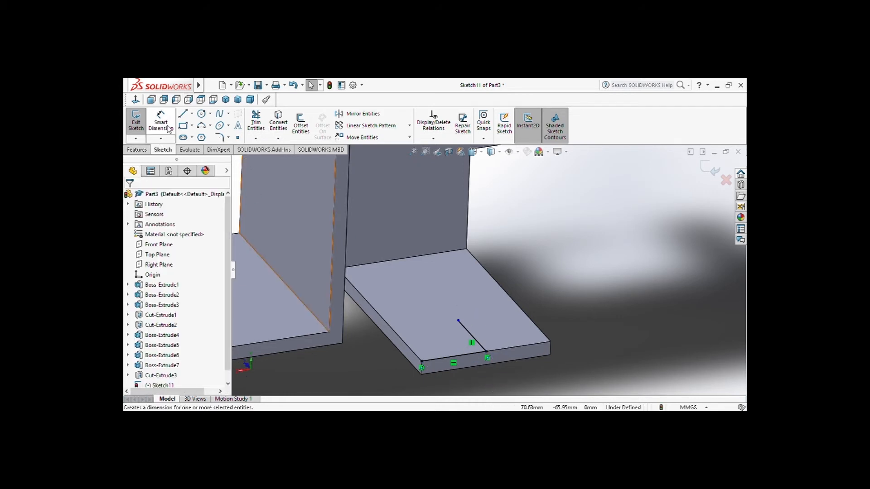
Add a driven length dimension to the front-edge line and dimension the perpendicular line as 10 mm
click(467, 354)
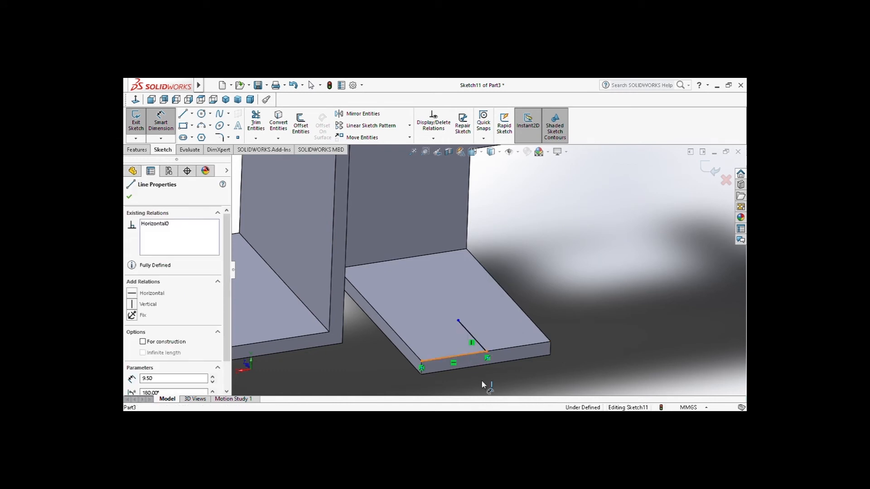
click(485, 385)
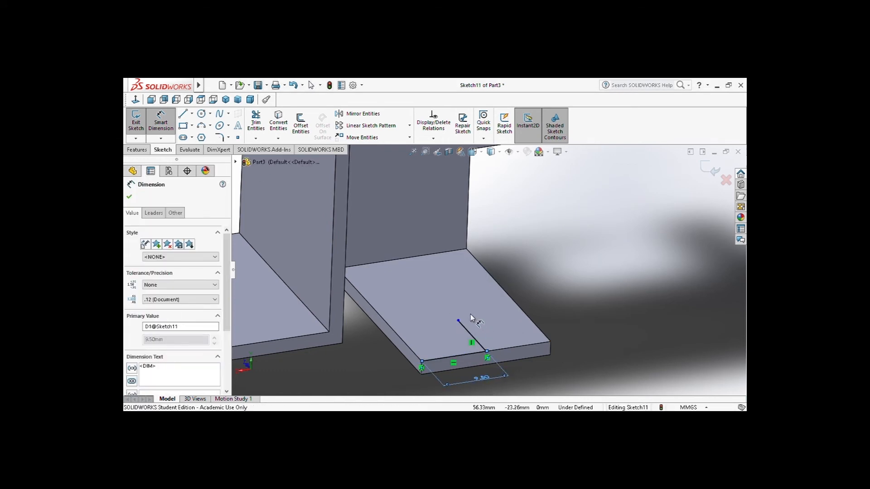
click(471, 339)
click(499, 322)
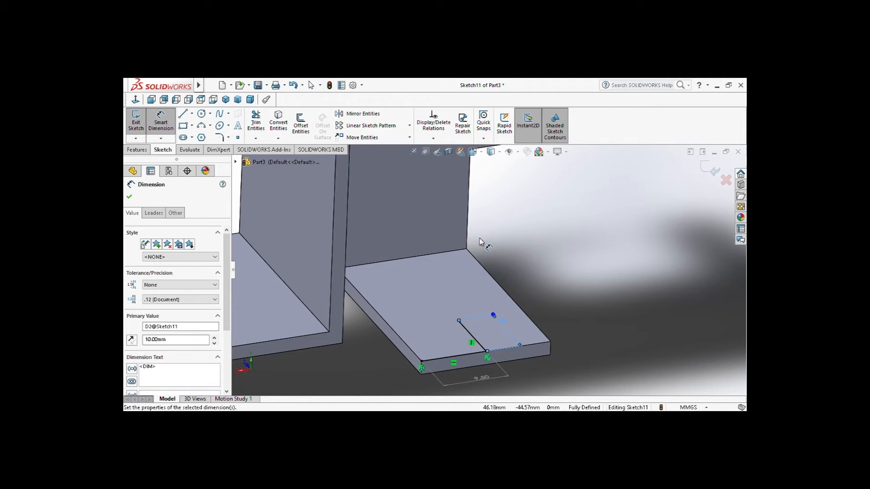
Sketch a circle centred on the inner end of the foot's perpendicular line and set its diameter to 8 mm
click(202, 115)
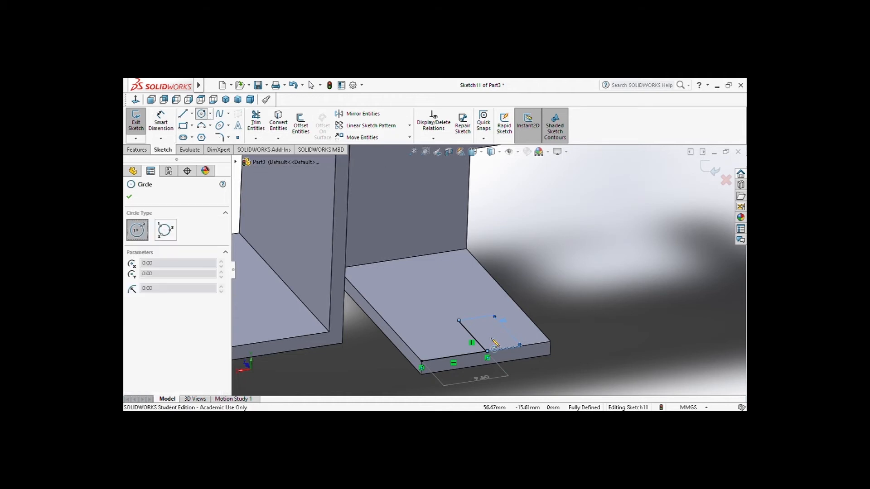
click(459, 320)
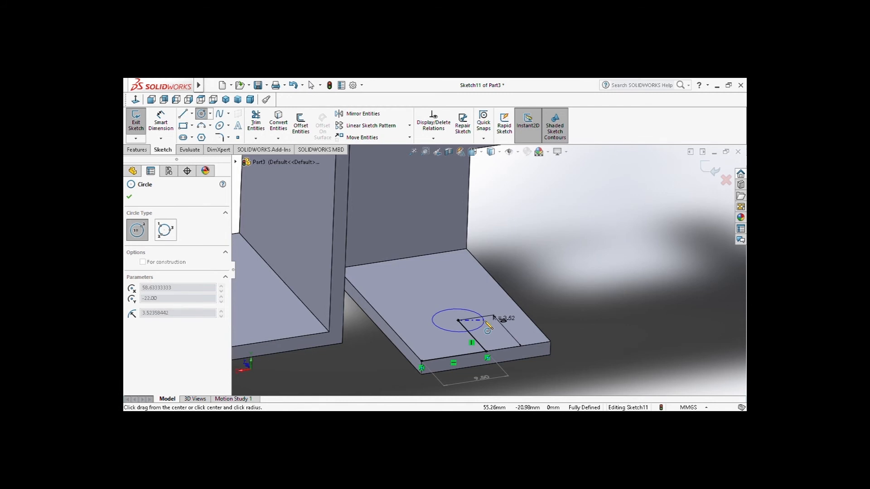
click(485, 321)
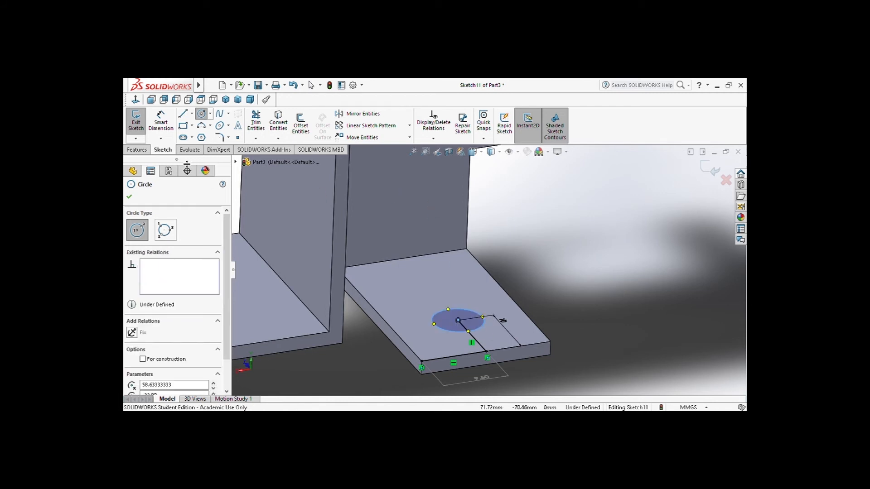
click(161, 123)
click(485, 321)
click(601, 295)
text(8)
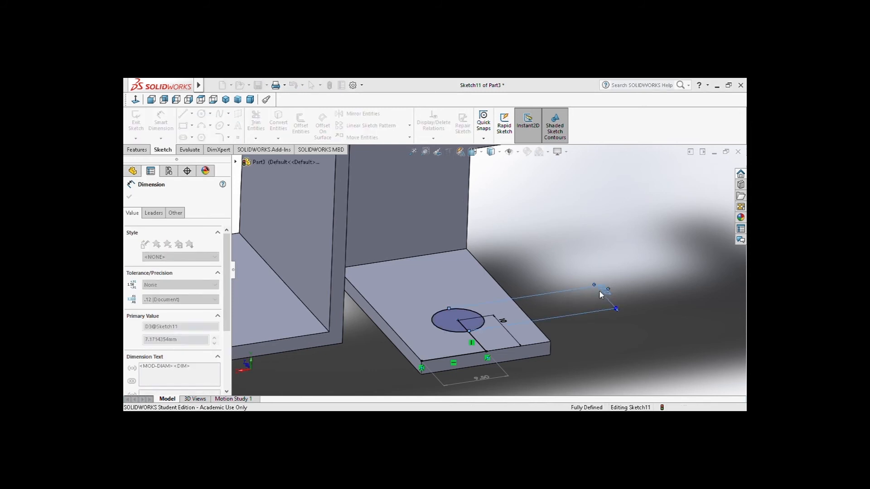
key(Return)
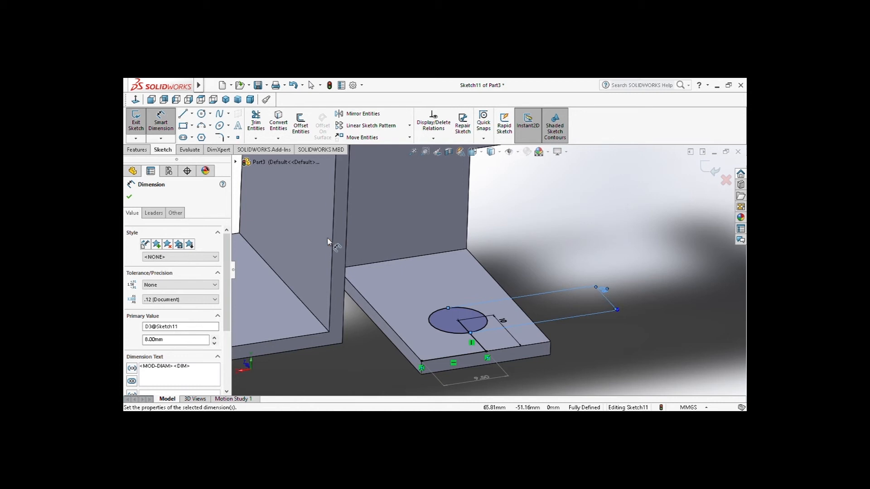
Cut the circular contour 13 mm blind through the foot with an Extruded Cut
click(137, 149)
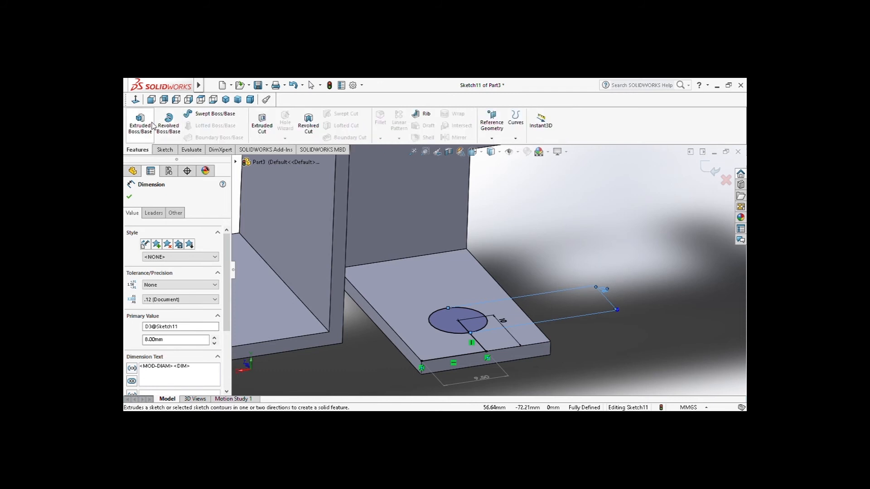
click(152, 125)
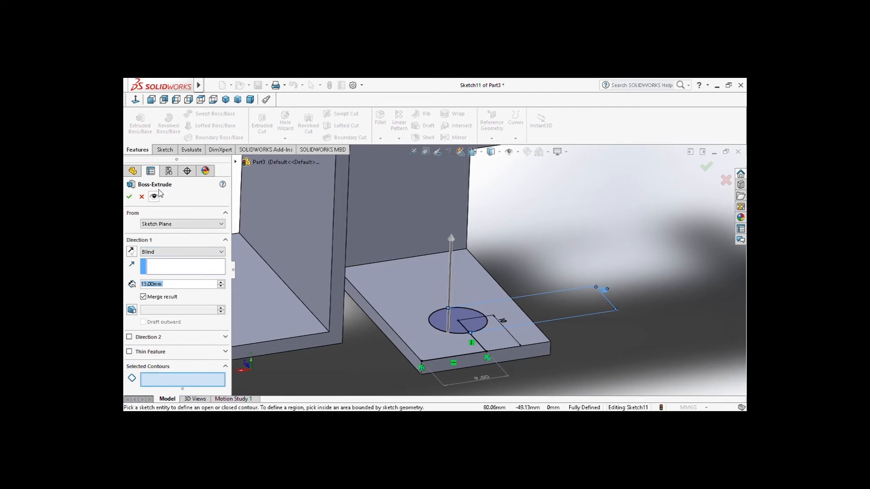
click(141, 196)
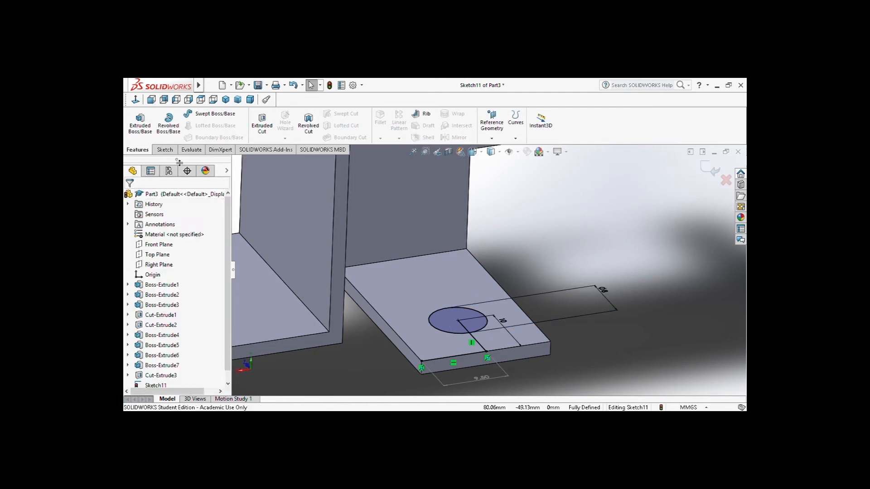
click(269, 132)
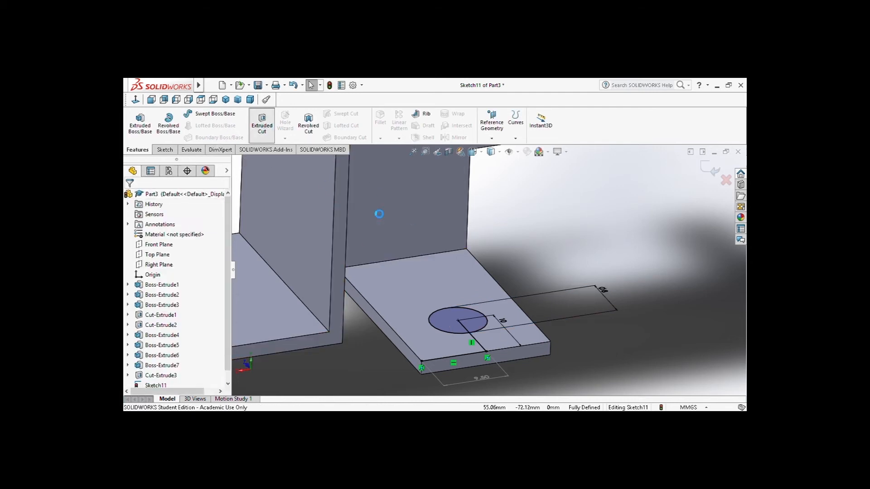
click(484, 325)
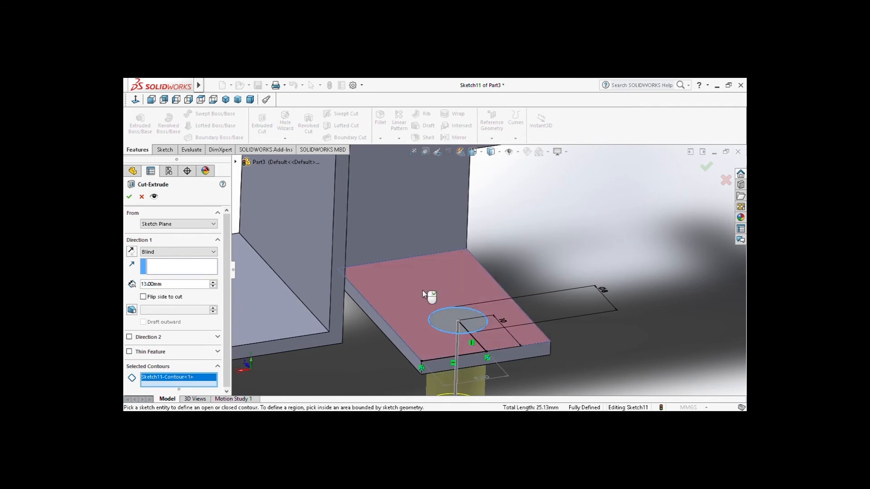
click(130, 197)
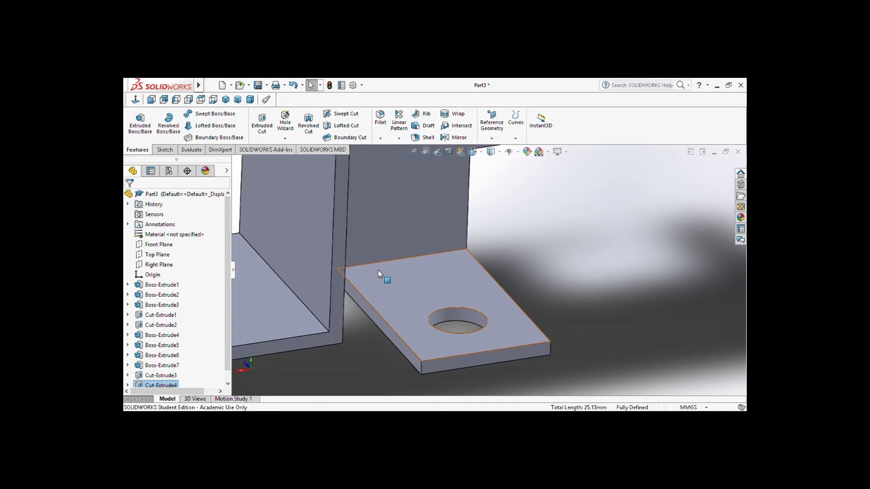
Show the bracket in isometric view and start a fillet on the outer top bend edges of both front tabs and the right leg
click(473, 151)
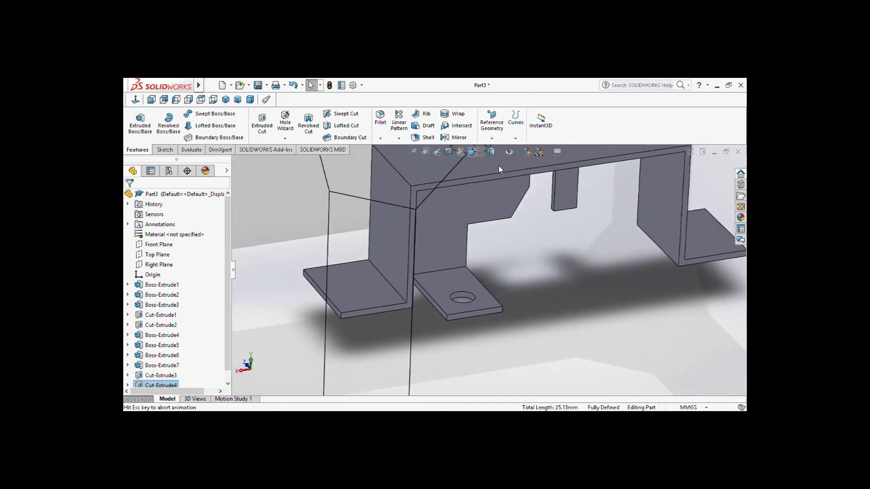
click(525, 179)
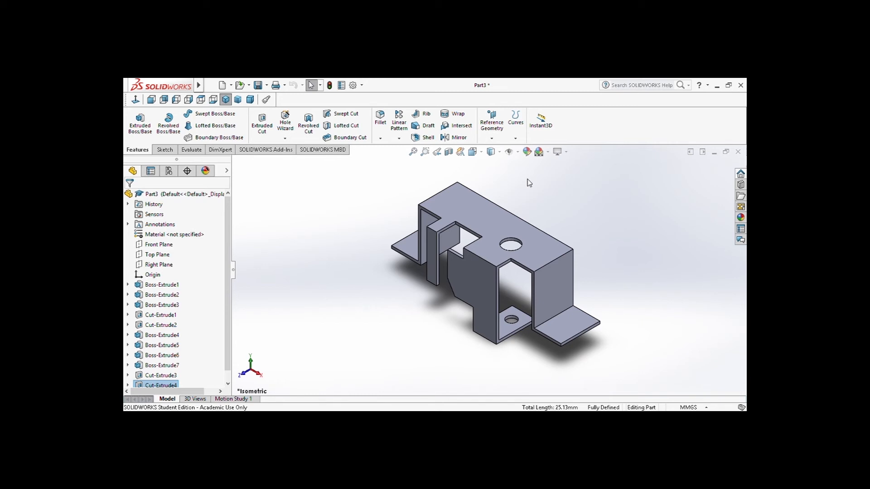
click(380, 119)
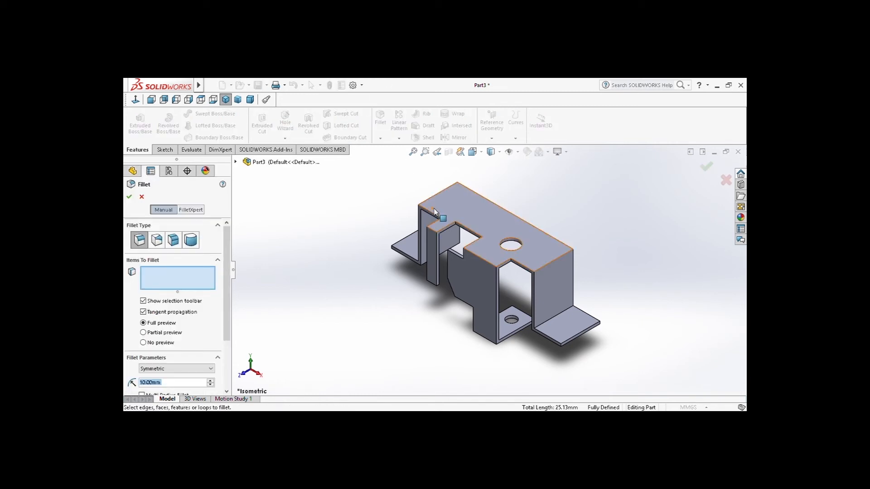
click(432, 232)
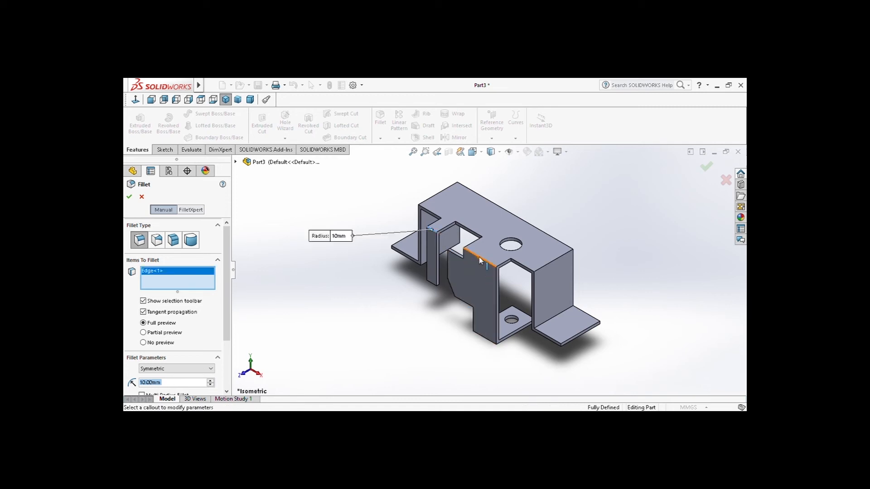
click(510, 269)
click(551, 262)
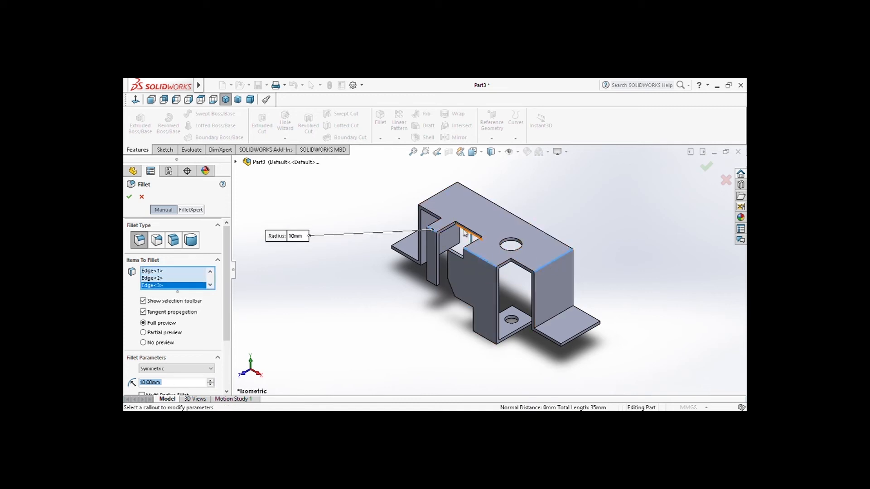
Add the left leg's outer and inner top bend edges, the right leg's inner top edge and one edge per flange bend to the fillet
click(436, 199)
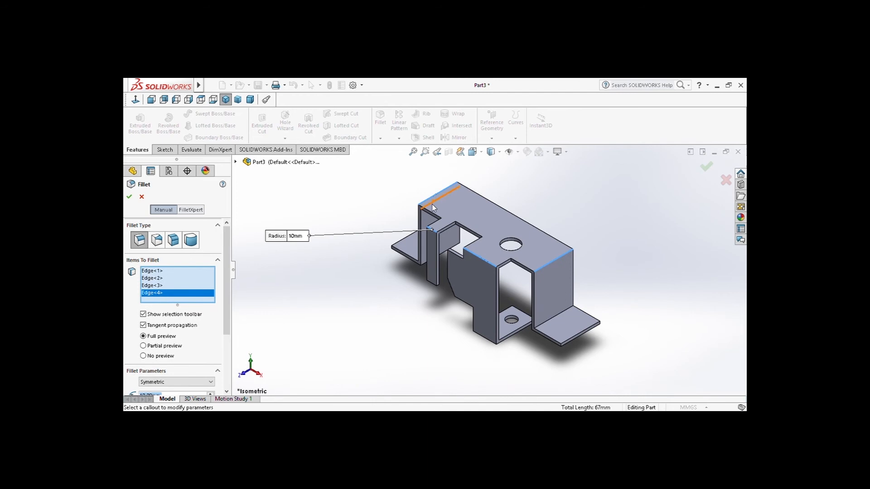
click(427, 205)
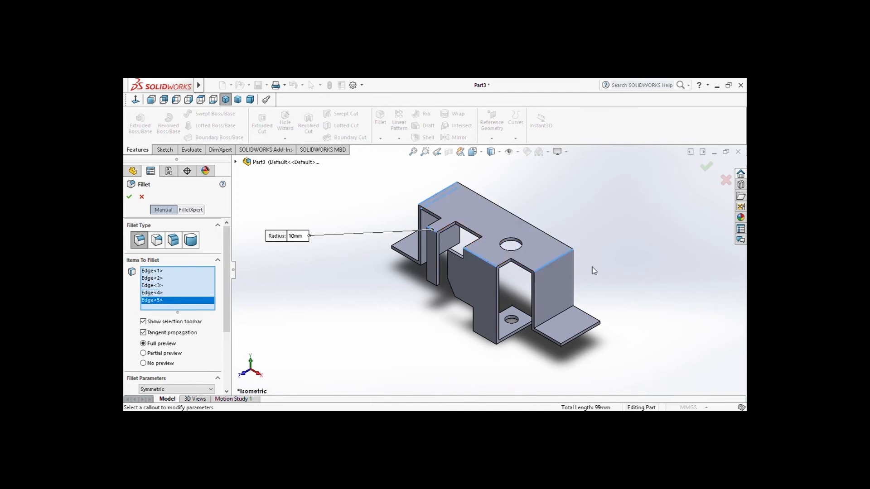
click(531, 271)
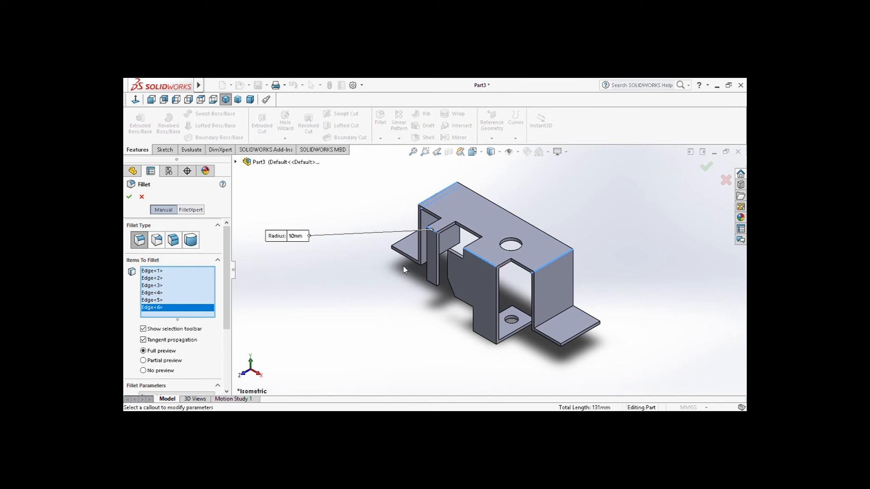
click(422, 265)
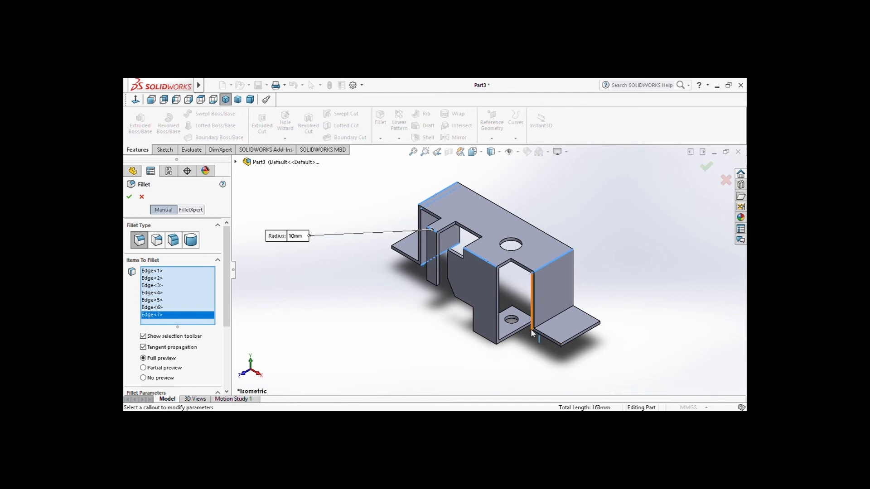
click(565, 312)
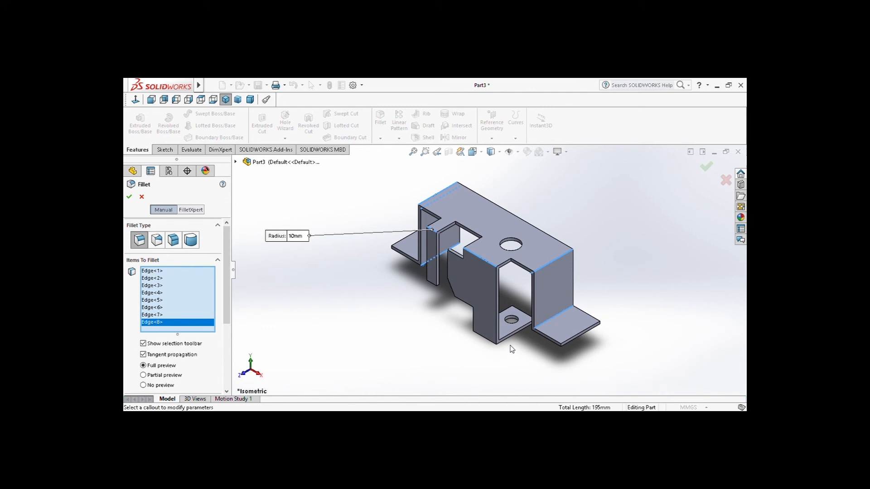
Add the inner and outer edges of the hanging tab's foot bend to the fillet selection, leaving out its front face
middle_drag(520, 340, 487, 357)
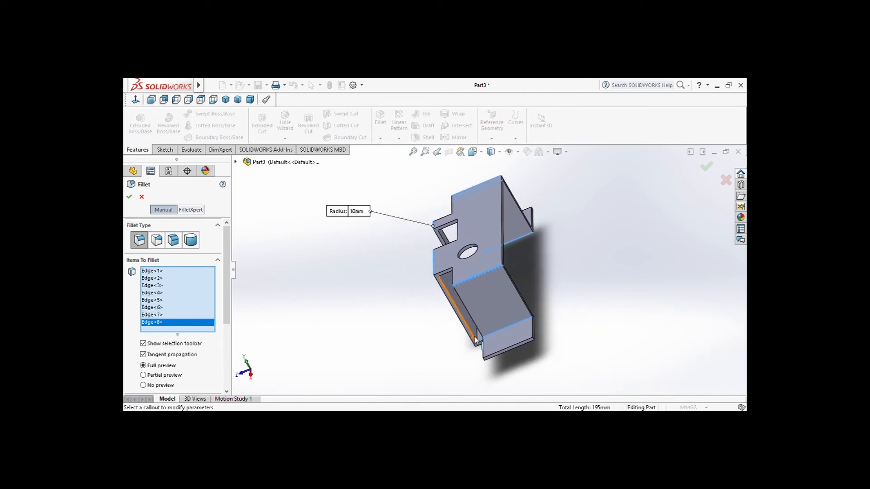
click(479, 344)
middle_drag(411, 364, 498, 331)
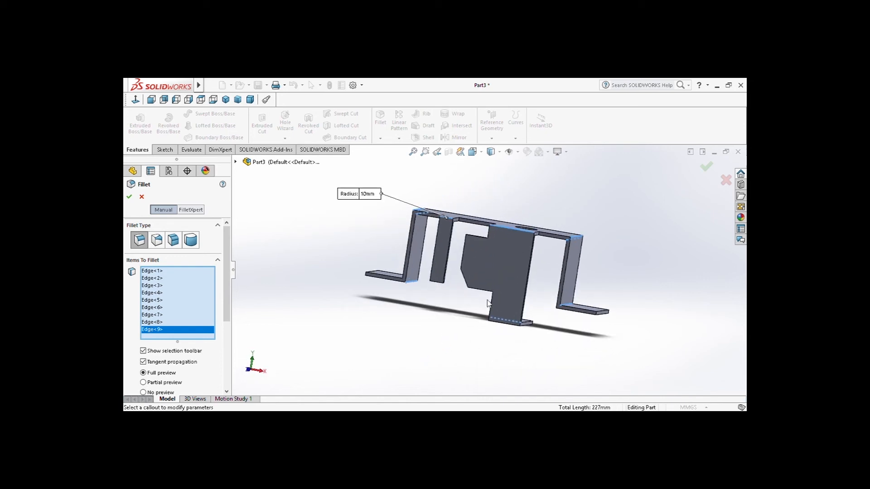
click(510, 324)
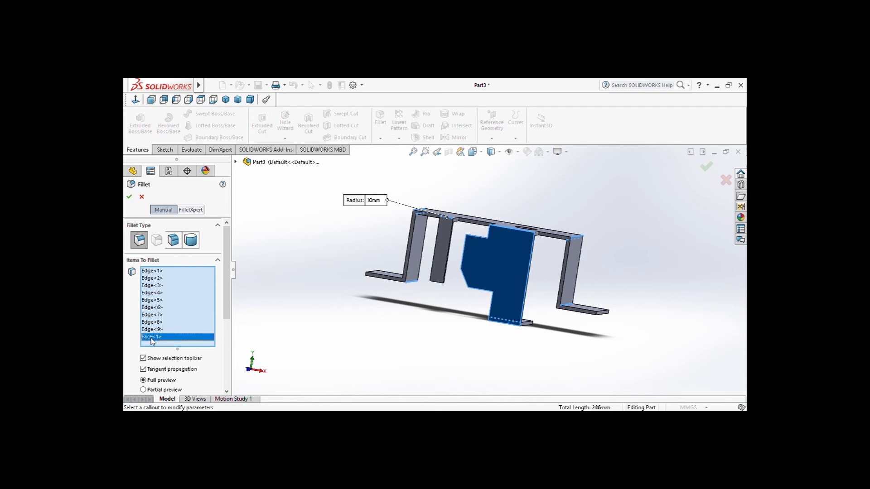
click(503, 317)
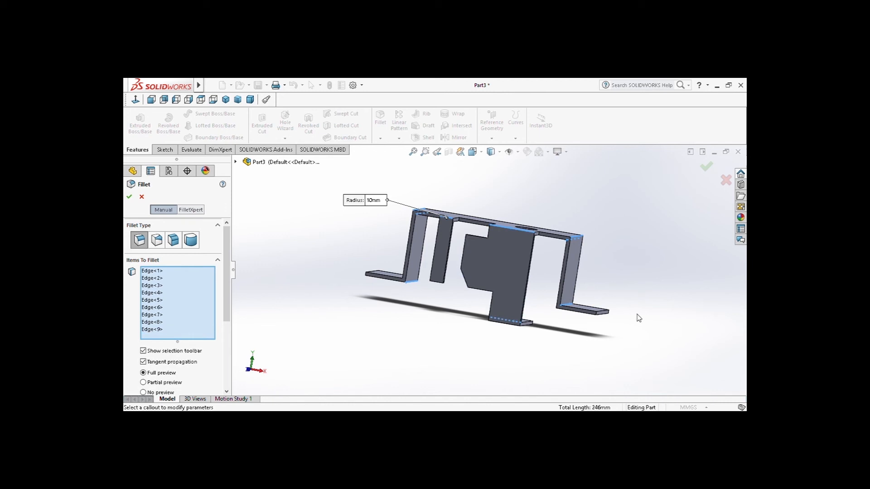
click(518, 327)
Add the remaining bend edges between the two legs and their side flanges to the fillet, removing the leg face from the selection
middle_drag(559, 334, 585, 340)
click(562, 310)
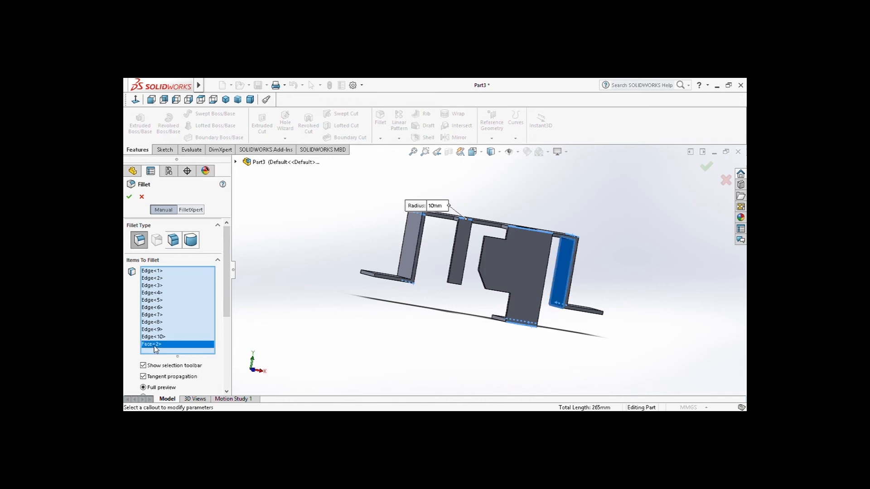
key(Delete)
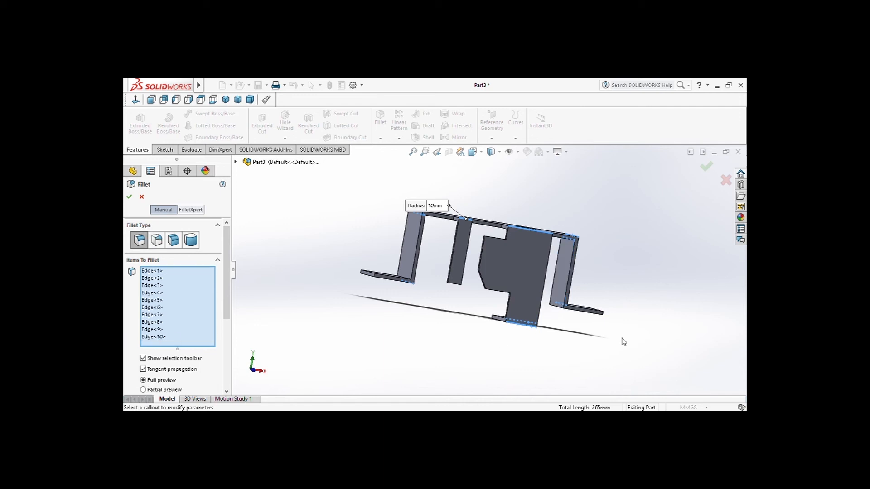
click(553, 319)
middle_drag(441, 319, 447, 346)
click(422, 281)
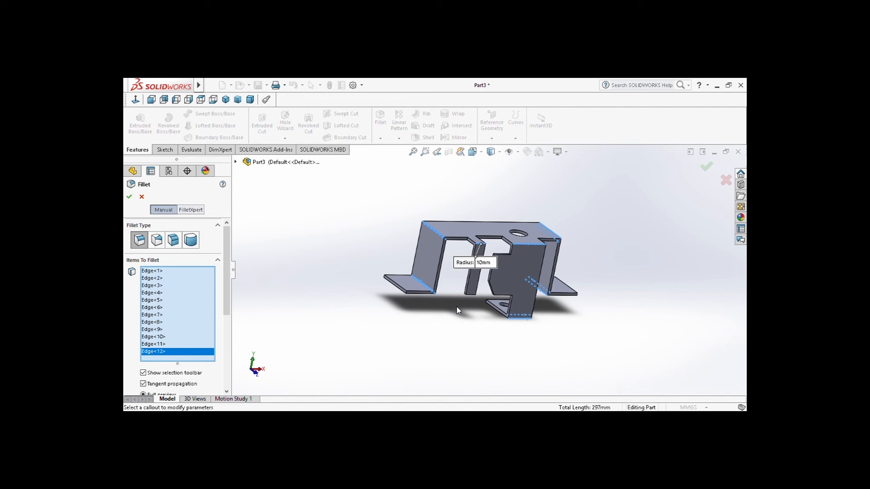
Add the inner top bend edges of the wide hanging tab and the narrow tab to the fillet selection
middle_drag(456, 310, 334, 183)
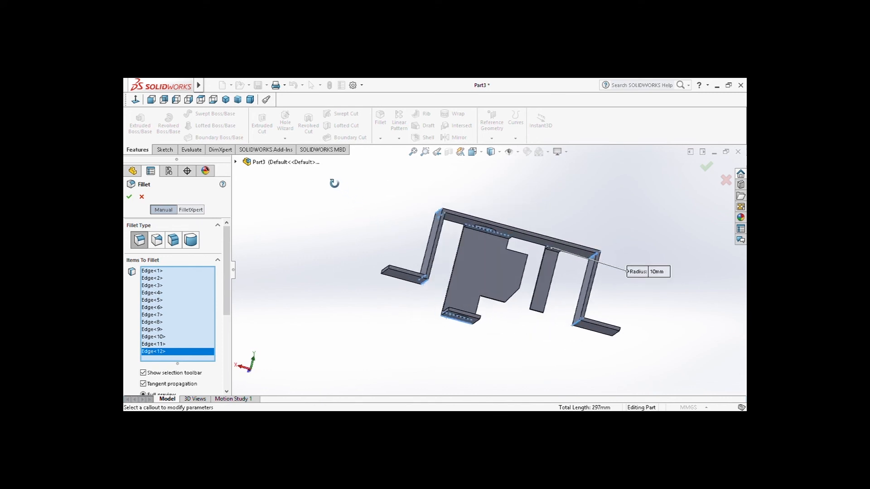
click(507, 242)
click(550, 249)
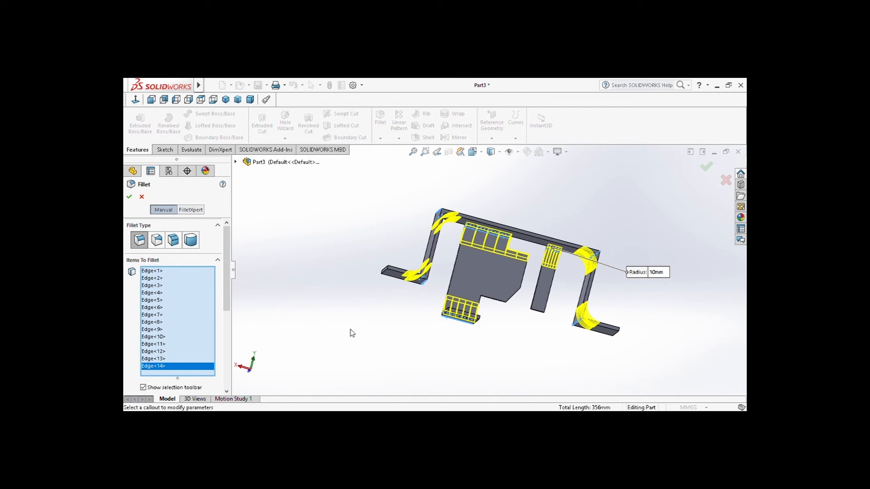
Set the fillet radius to 2 mm, apply it to all selected bend edges and show the bracket in isometric view
middle_drag(353, 333, 375, 365)
drag(228, 296, 228, 363)
double_click(158, 328)
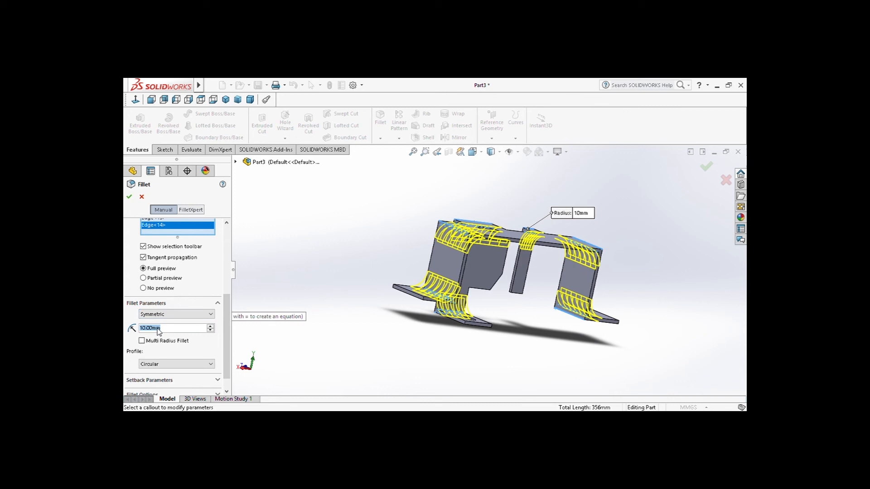
text(2)
key(Return)
mouse_move(415, 317)
middle_down()
mouse_move(389, 292)
mouse_move(451, 330)
mouse_move(443, 317)
mouse_move(404, 308)
mouse_move(445, 352)
mouse_move(417, 331)
middle_up()
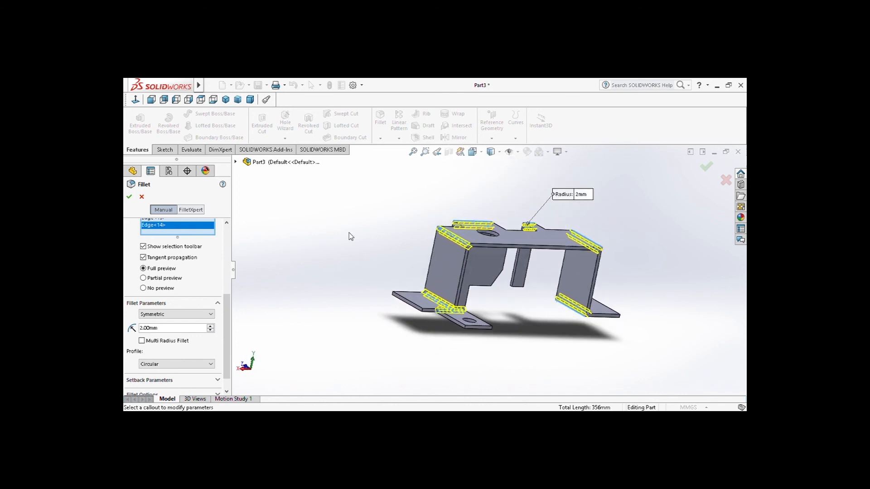
click(129, 196)
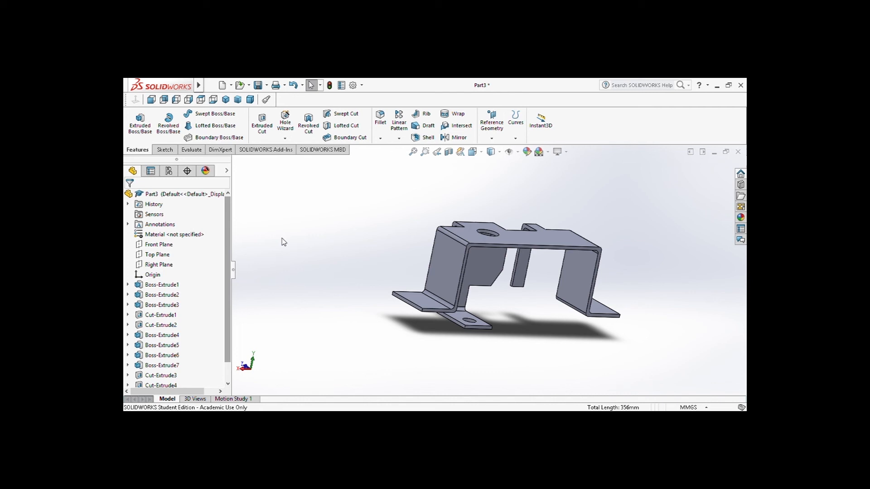
middle_drag(331, 245, 363, 278)
click(473, 152)
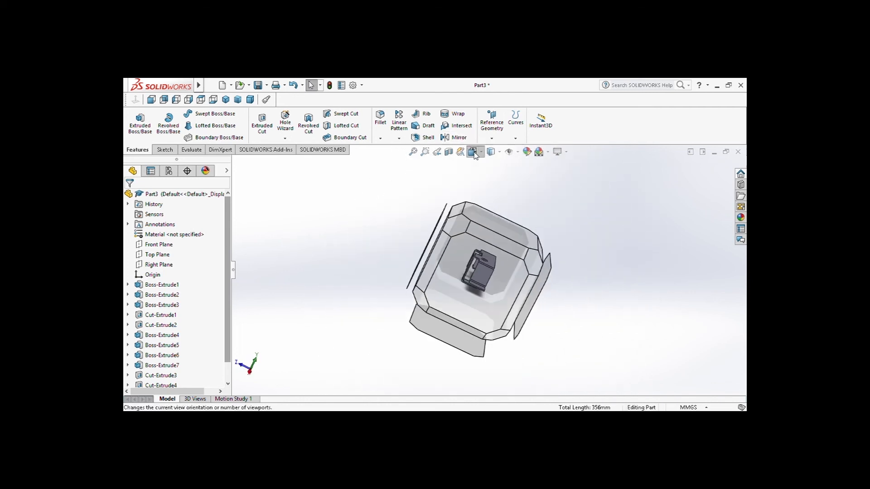
click(525, 177)
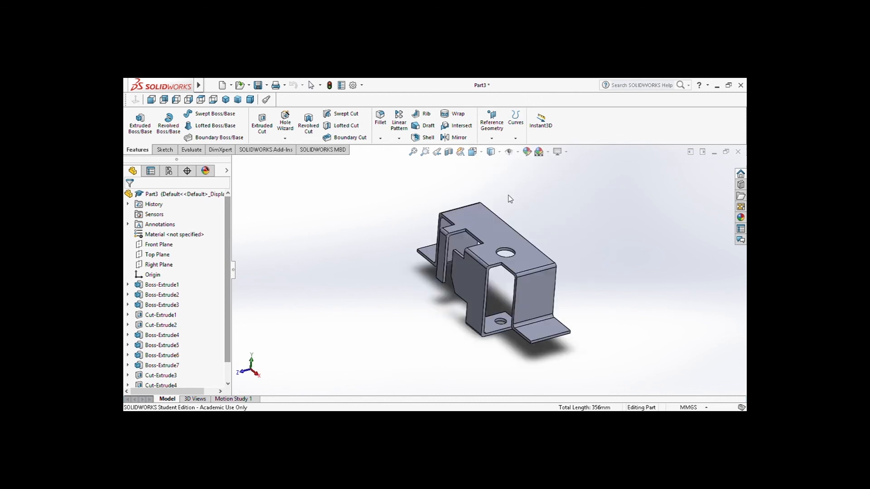
Start a new fillet and select both short outer corner edges of the right-hand side flange, removing the bracket's front face from the selection
click(381, 119)
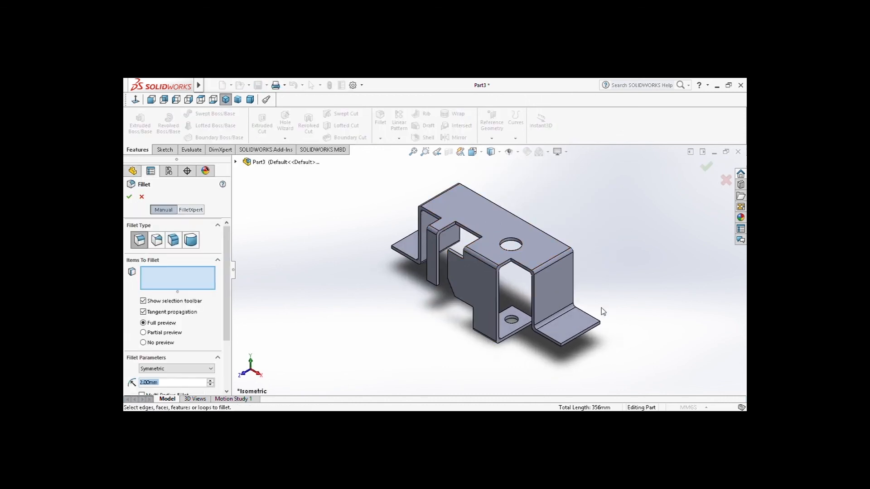
click(562, 345)
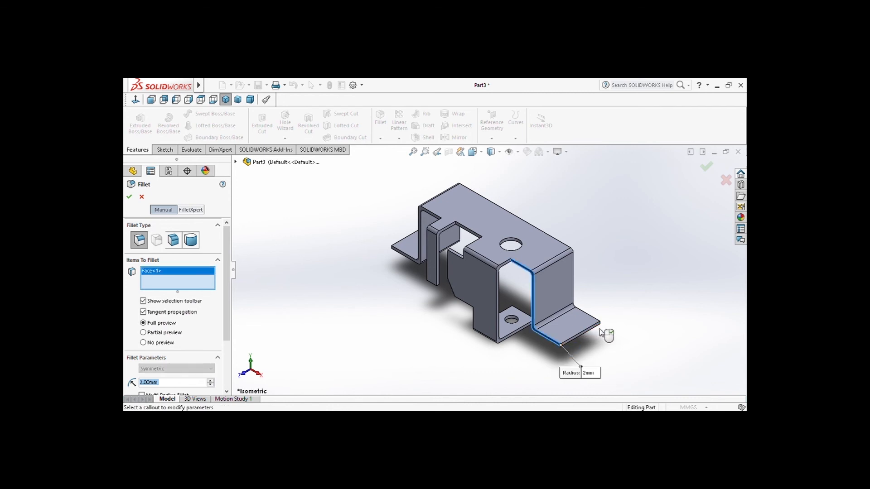
key(BackSpace)
text(0)
key(BackSpace)
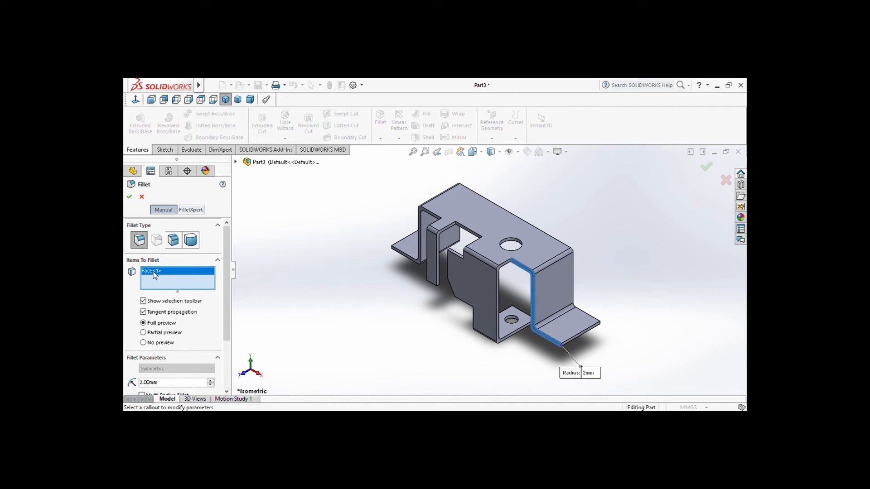
key(Delete)
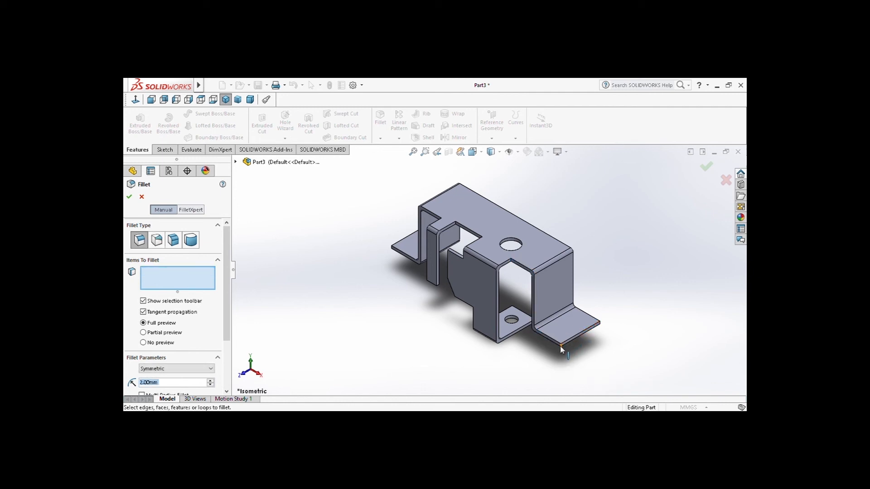
click(568, 346)
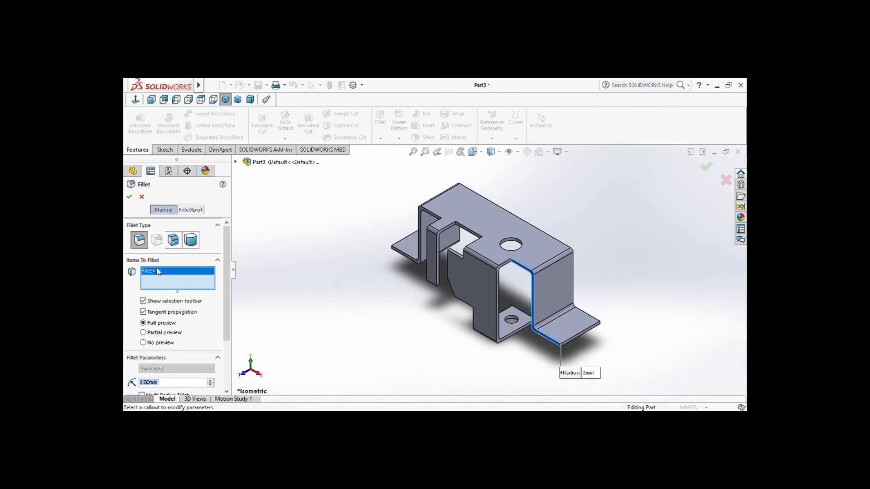
key(Delete)
scroll(523, 312, down, 5)
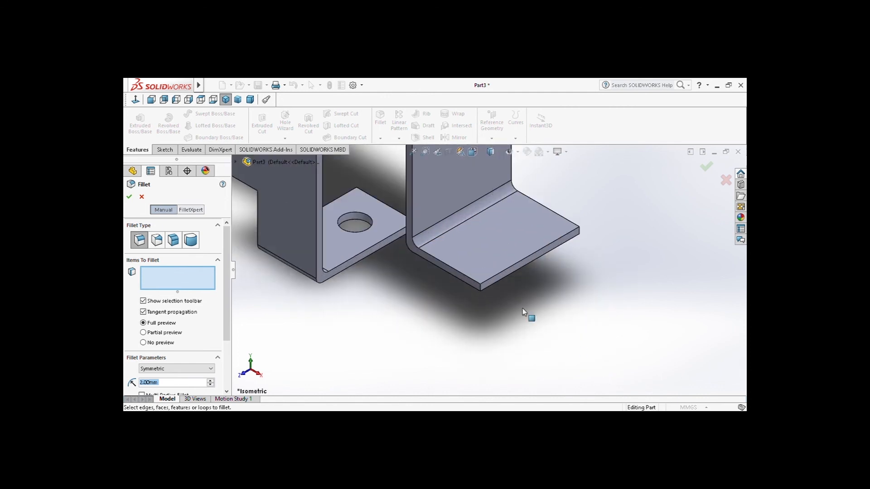
click(482, 286)
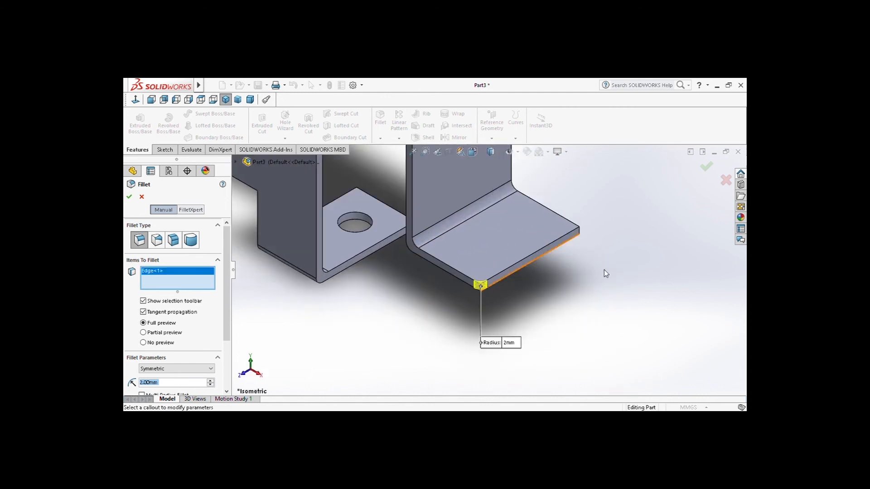
click(581, 233)
Add the two short outer corner edges of the left-hand side flange to the fillet selection
scroll(397, 311, up, 5)
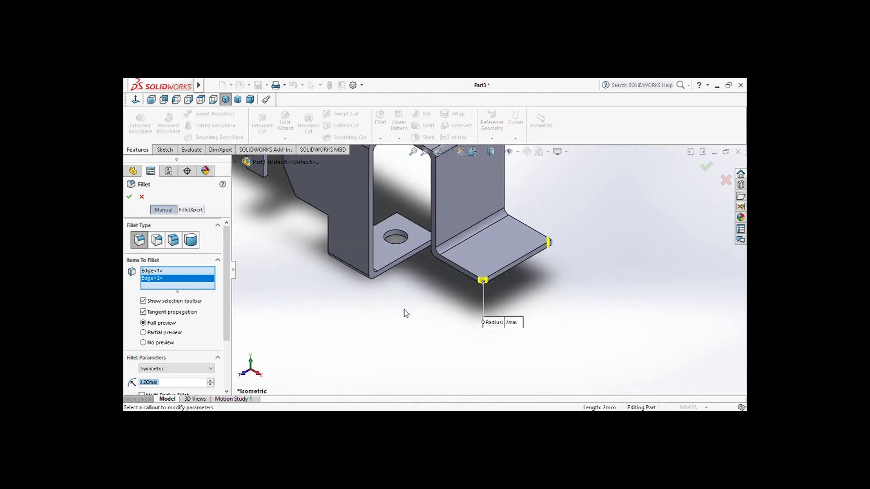
scroll(353, 206, down, 5)
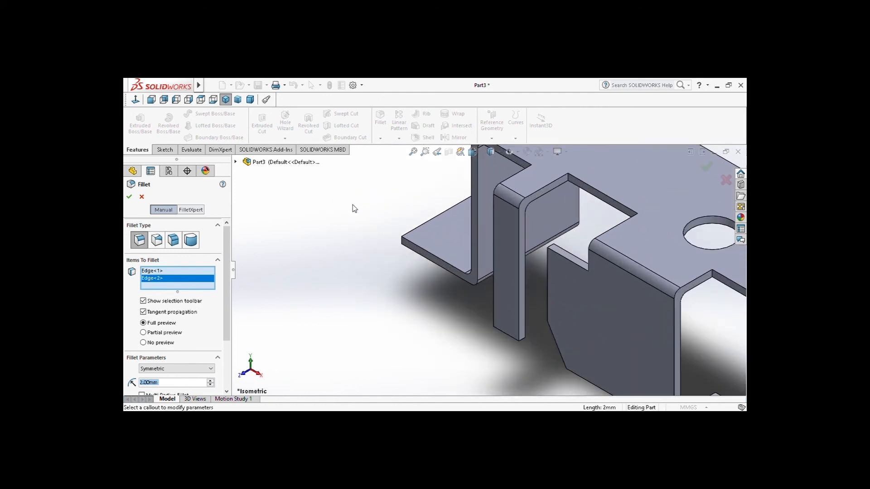
click(403, 242)
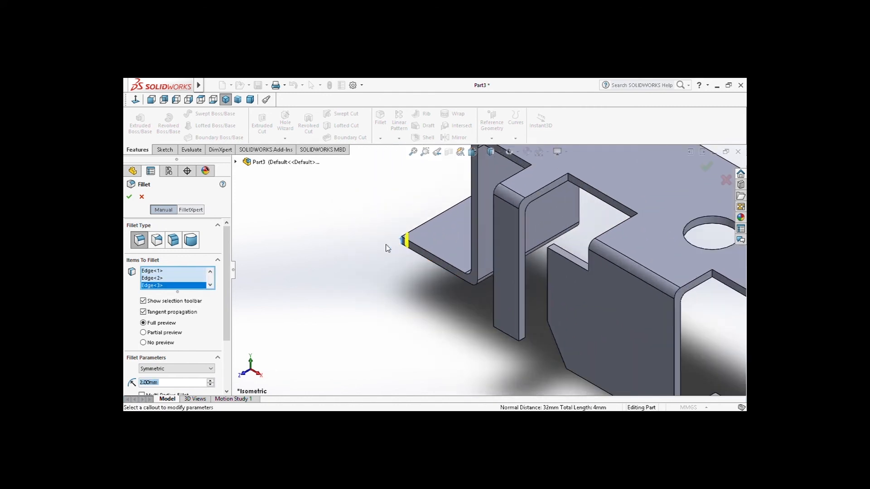
middle_drag(383, 248, 401, 227)
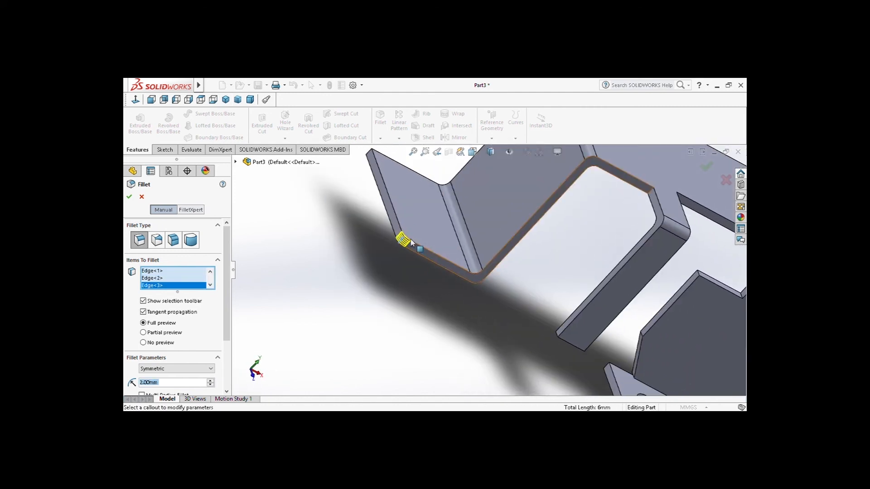
click(370, 154)
middle_drag(358, 250, 633, 132)
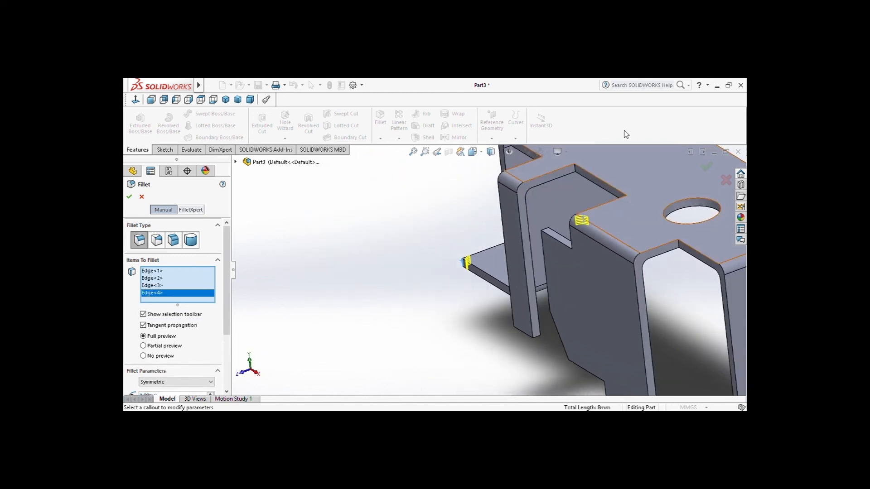
Show the bracket in isometric view, set the fillet radius to 7 mm and apply it to the four flange corners
click(481, 154)
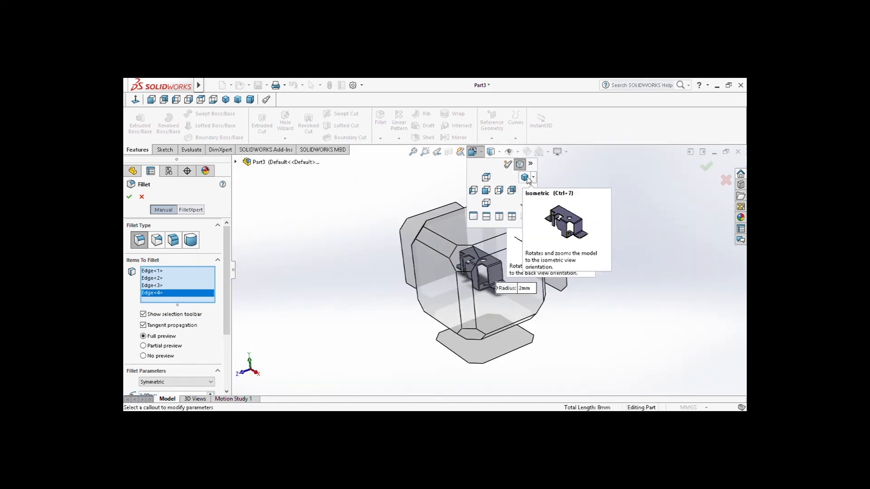
click(529, 180)
scroll(194, 340, down, 3)
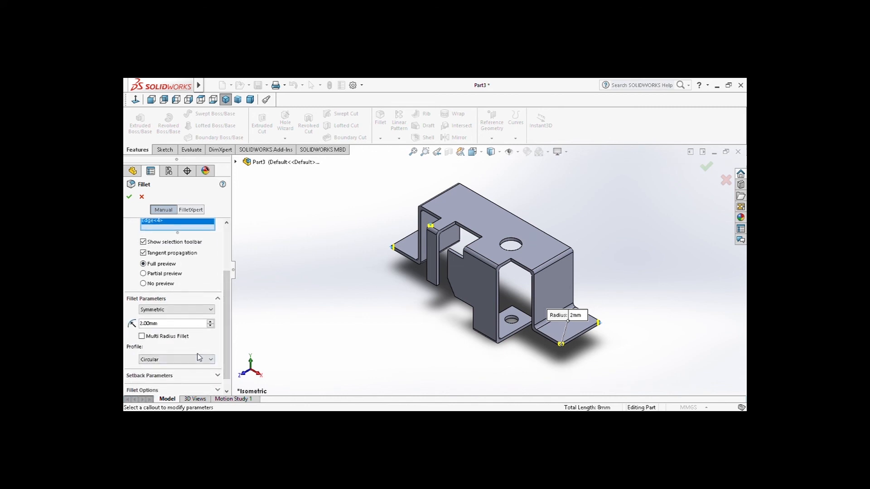
double_click(155, 324)
text(7)
key(Return)
click(129, 197)
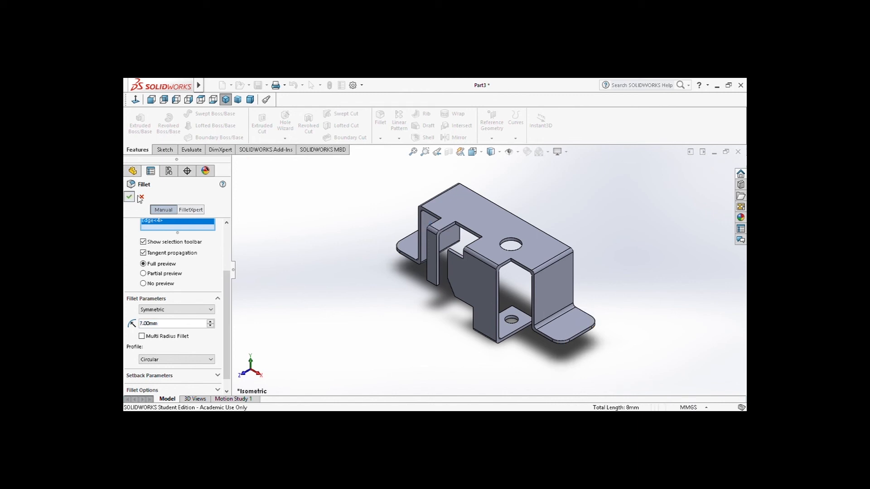